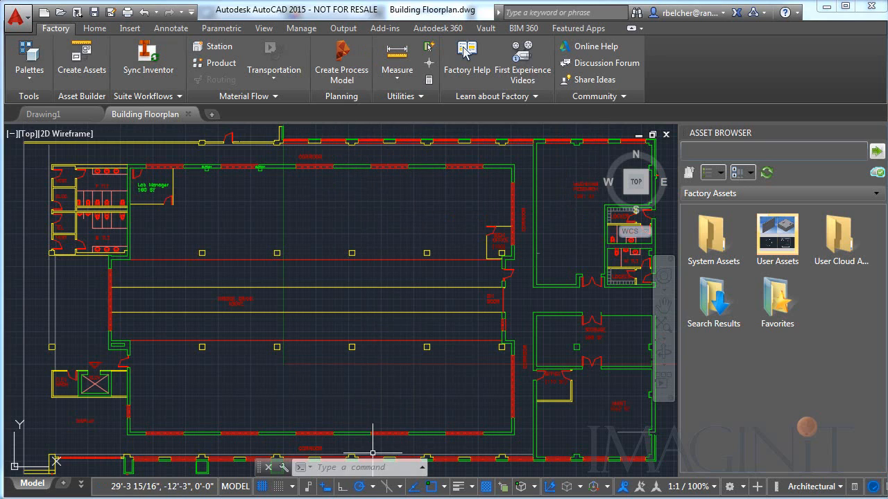
# Switch to Autodesk Process Analysis 360 from the Factory Design Suite applications and create a new design named Sample.
pyautogui.click(467, 51)
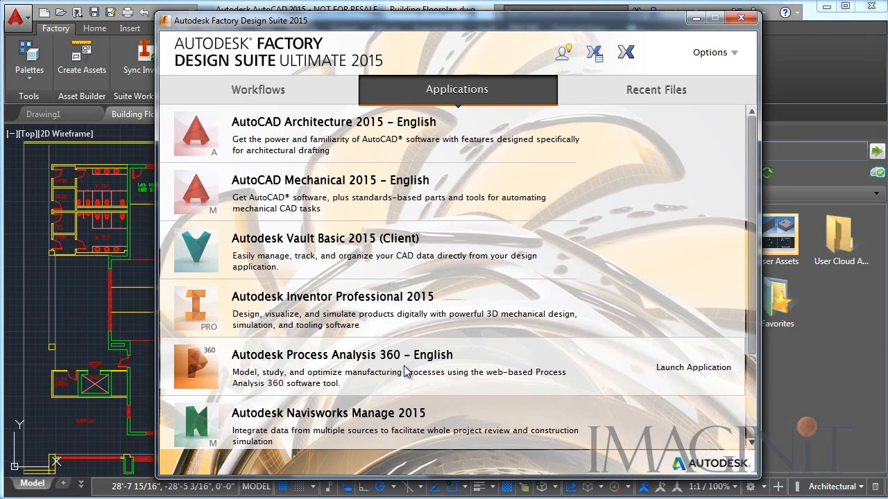
pyautogui.click(323, 367)
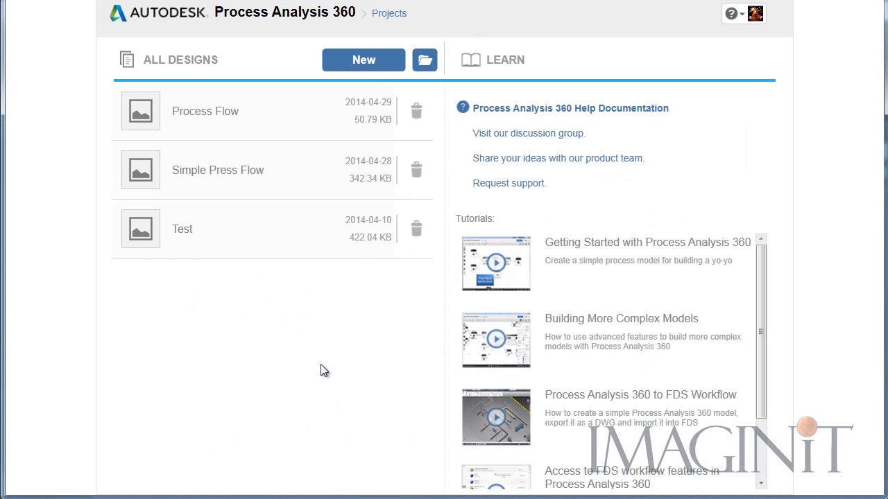
pyautogui.click(358, 65)
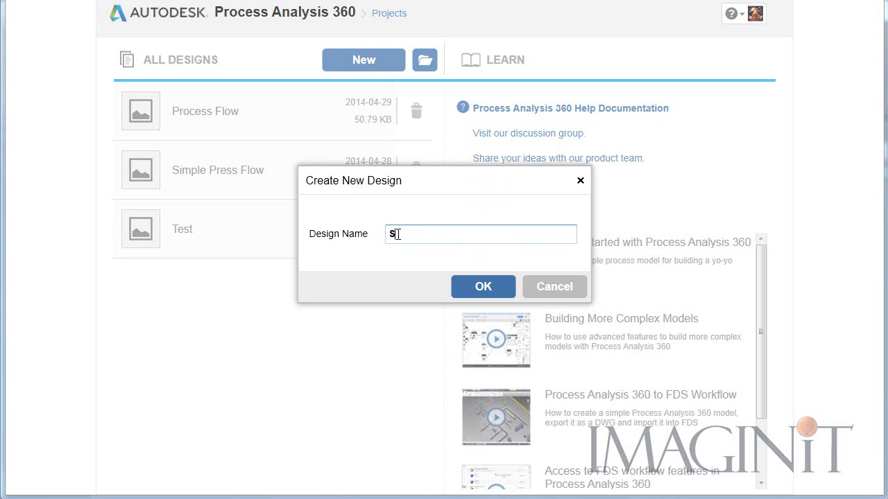
pyautogui.write('Sample')
pyautogui.click(484, 289)
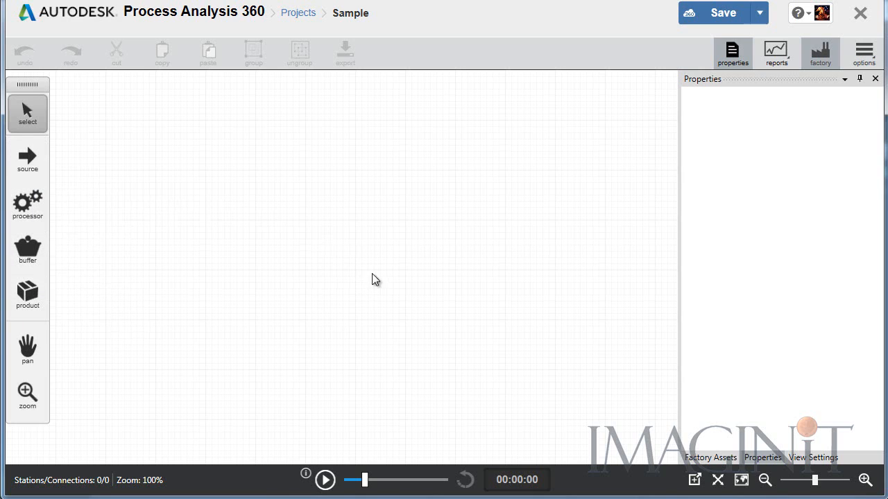
# Place two source stations on the empty canvas, one directly below the other.
pyautogui.click(28, 160)
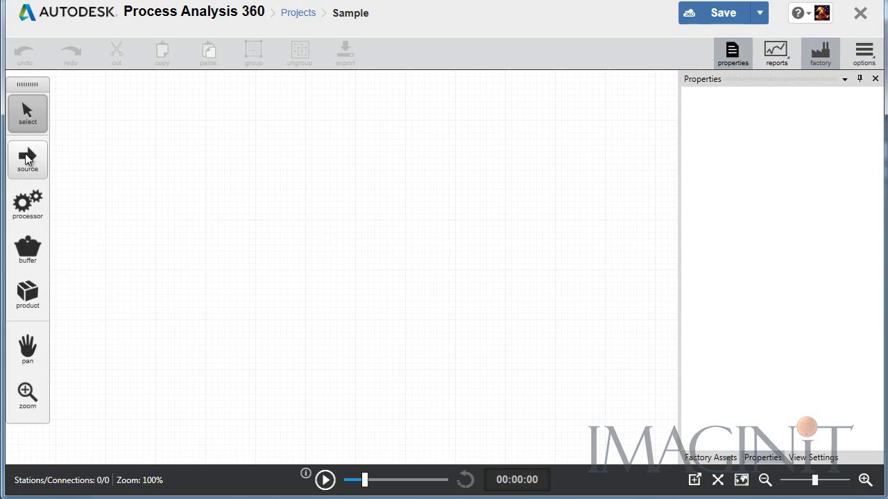
pyautogui.click(185, 198)
pyautogui.moveTo(185, 197); pyautogui.dragTo(164, 180)
pyautogui.click(273, 241)
pyautogui.moveTo(273, 241); pyautogui.dragTo(143, 298)
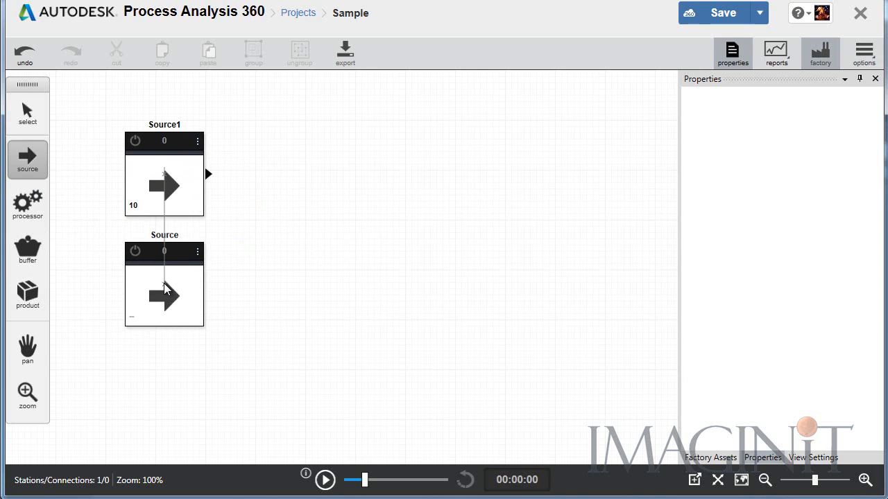
pyautogui.click(280, 286)
pyautogui.moveTo(281, 286); pyautogui.dragTo(321, 270)
pyautogui.press('Escape')
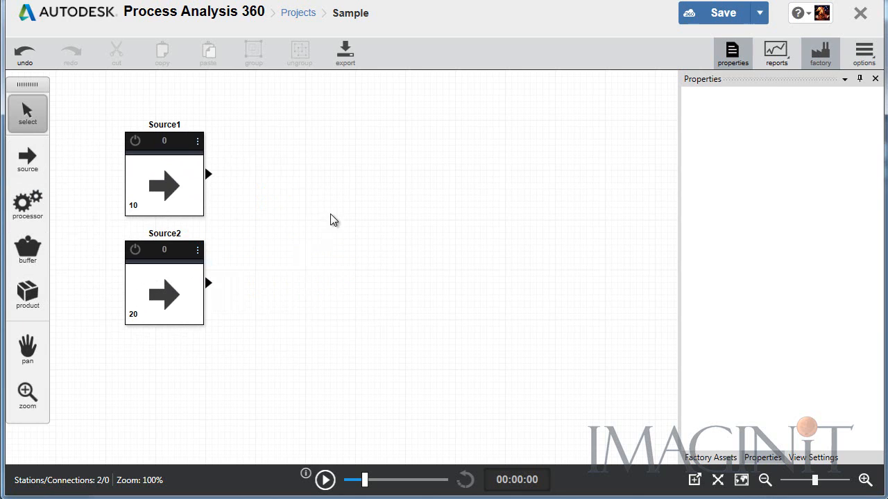
# Add two processor stations, one to the right of each source.
pyautogui.click(28, 204)
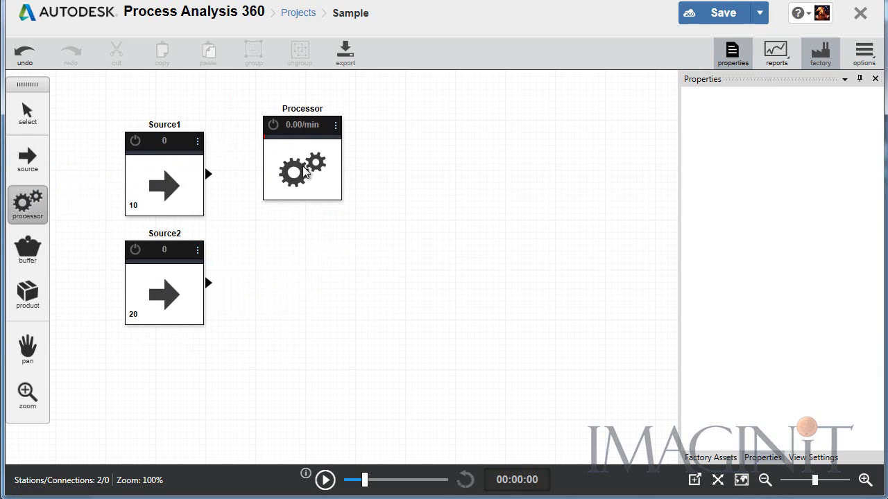
pyautogui.click(335, 199)
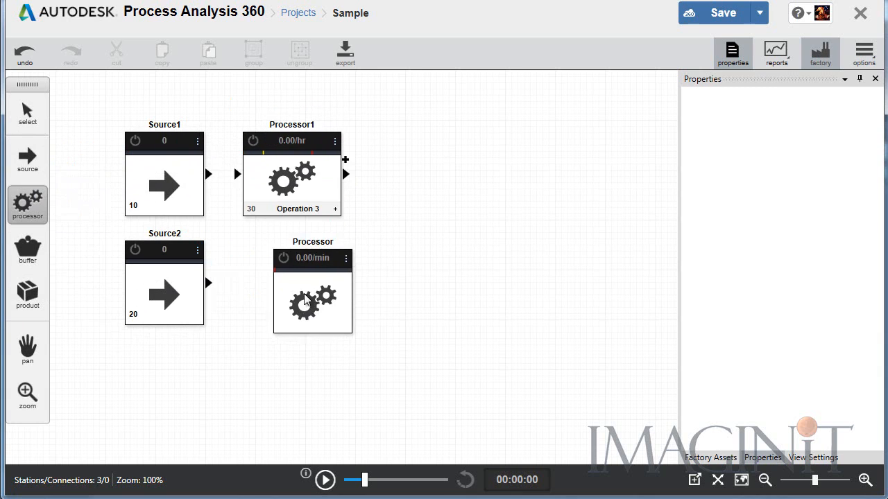
pyautogui.click(310, 297)
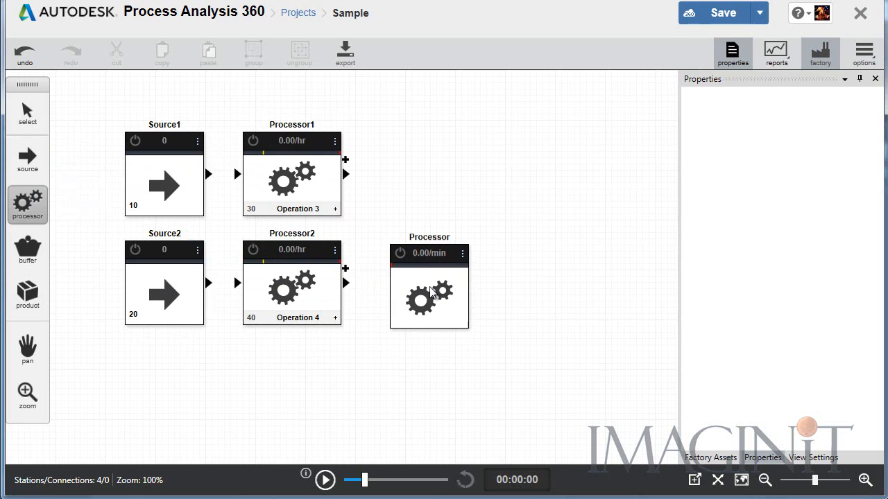
pyautogui.press('Escape')
# Add one buffer station to the right of the upper processor, Processor1.
pyautogui.click(35, 251)
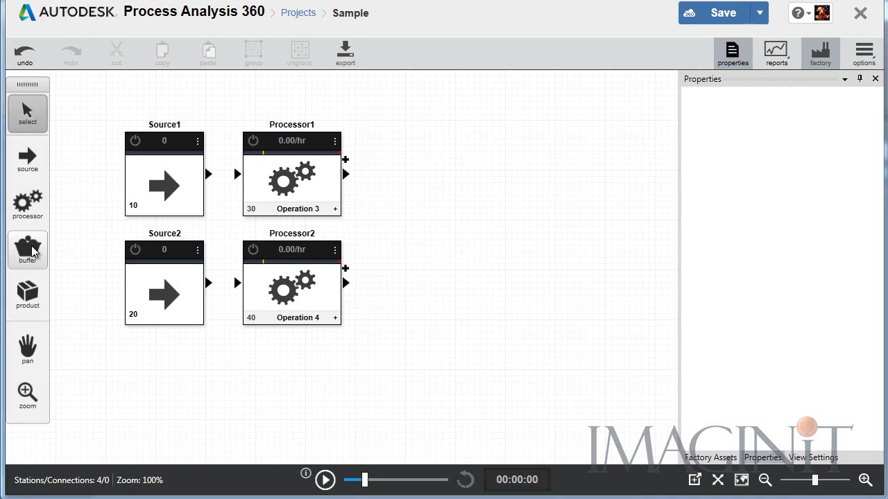
pyautogui.click(451, 178)
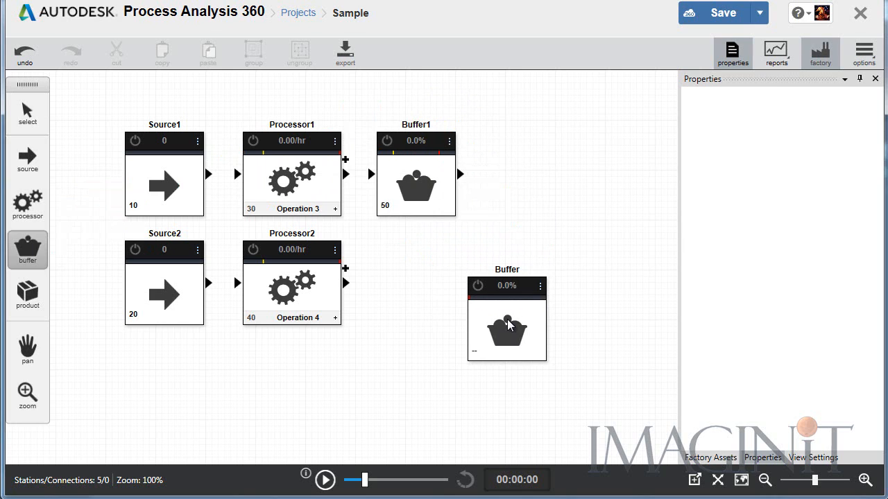
pyautogui.press('Escape')
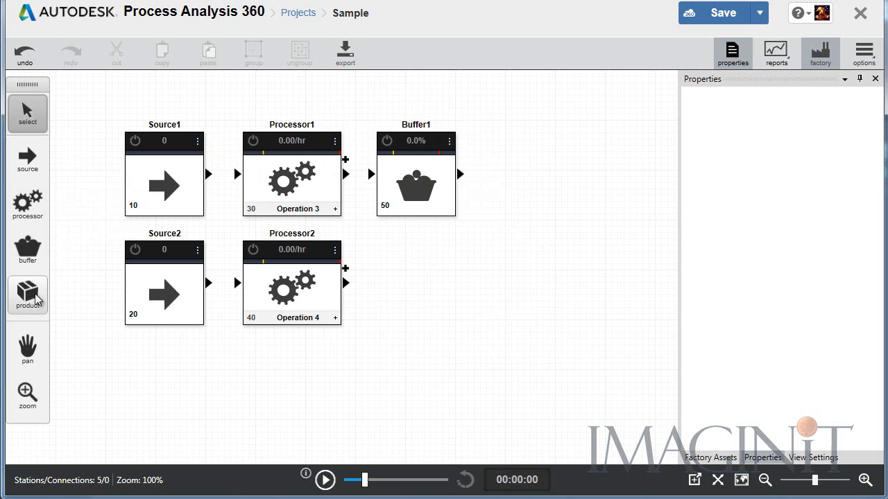
# Add a third processor to the right of the buffer and an end product station after it in the upper row.
pyautogui.click(31, 202)
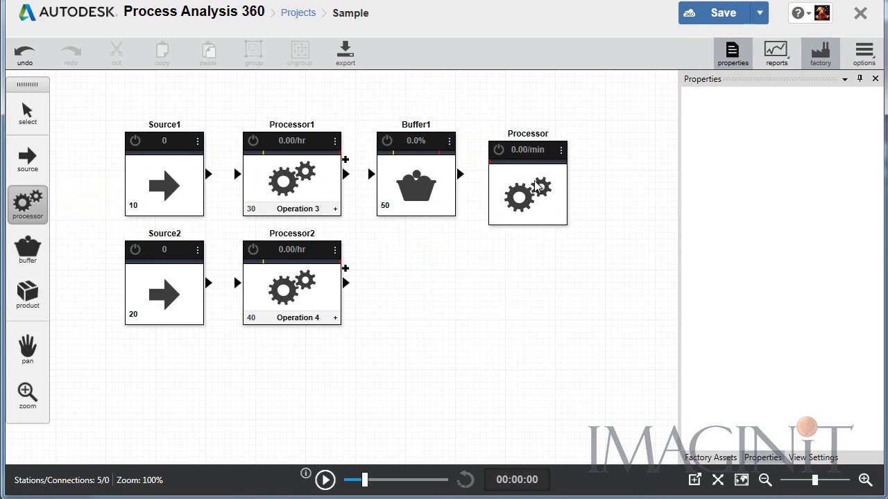
pyautogui.click(538, 182)
pyautogui.press('Escape')
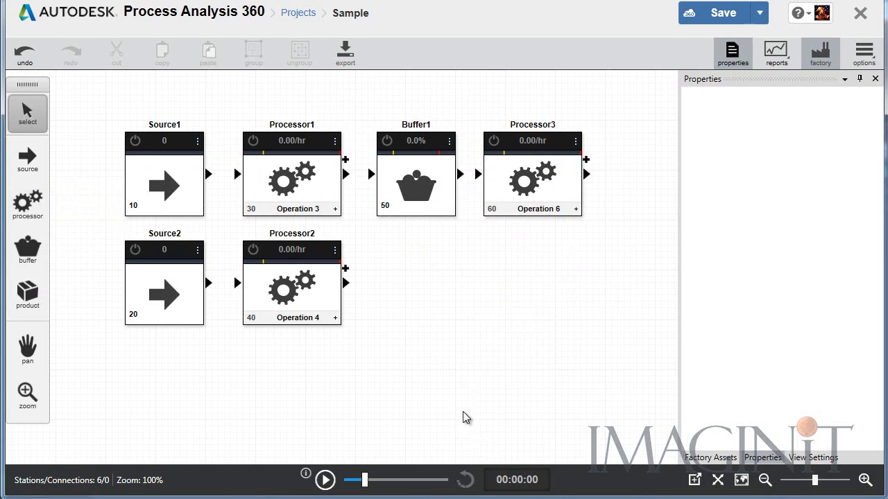
pyautogui.click(27, 295)
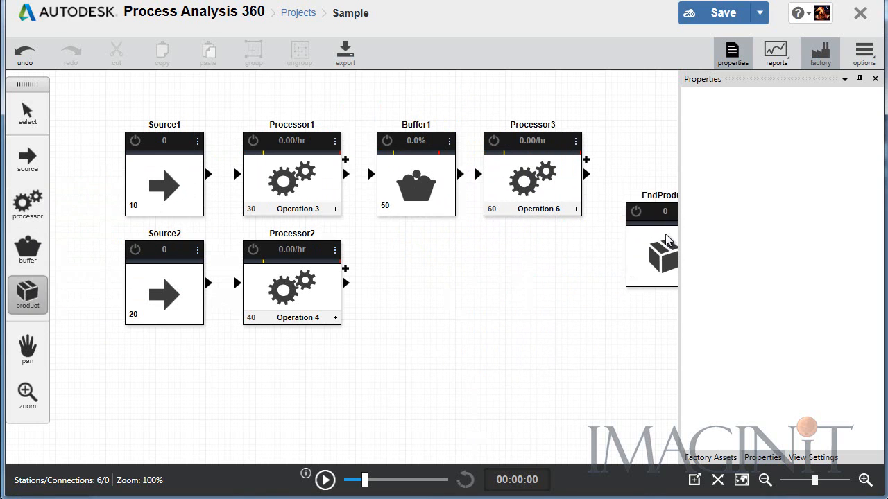
pyautogui.click(649, 185)
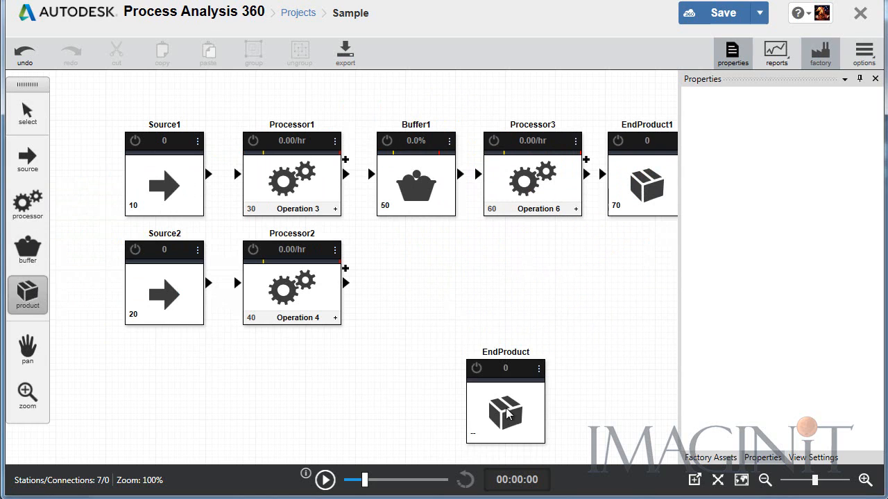
pyautogui.press('Escape')
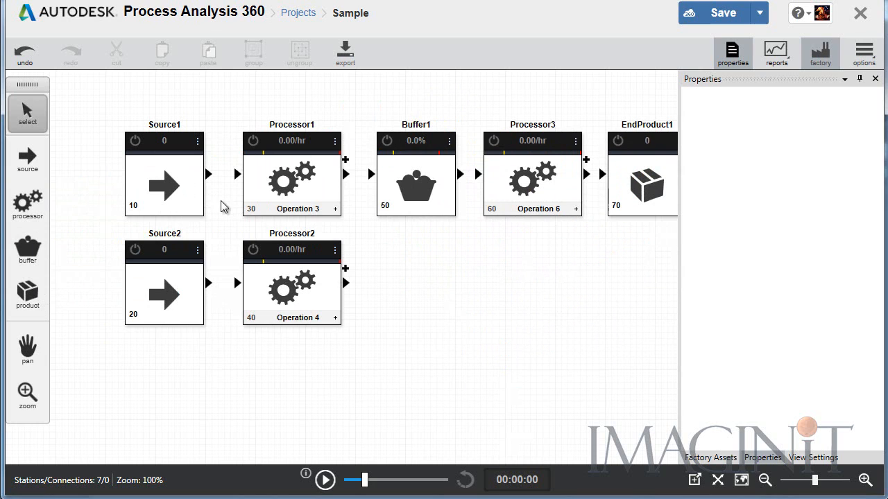
# Connect both Source1 and Source2 to each of the two processors, Processor1 and Processor2.
pyautogui.moveTo(209, 174); pyautogui.dragTo(236, 174)
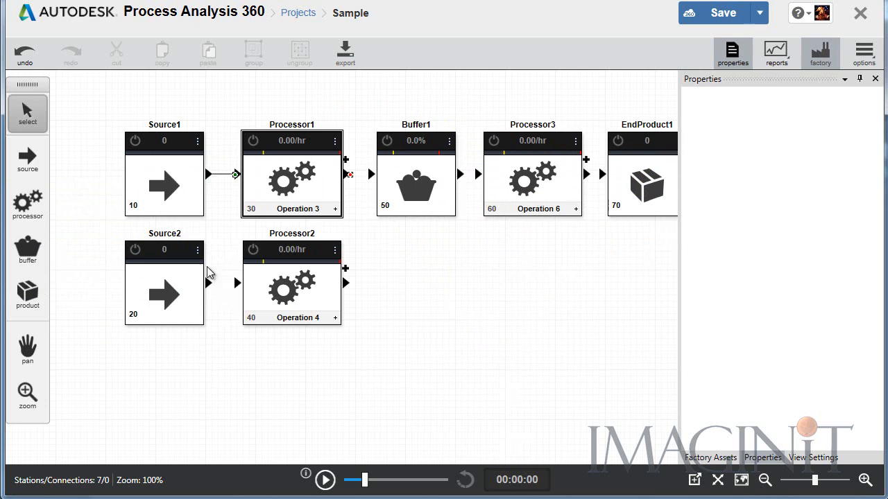
pyautogui.moveTo(207, 268); pyautogui.dragTo(222, 283)
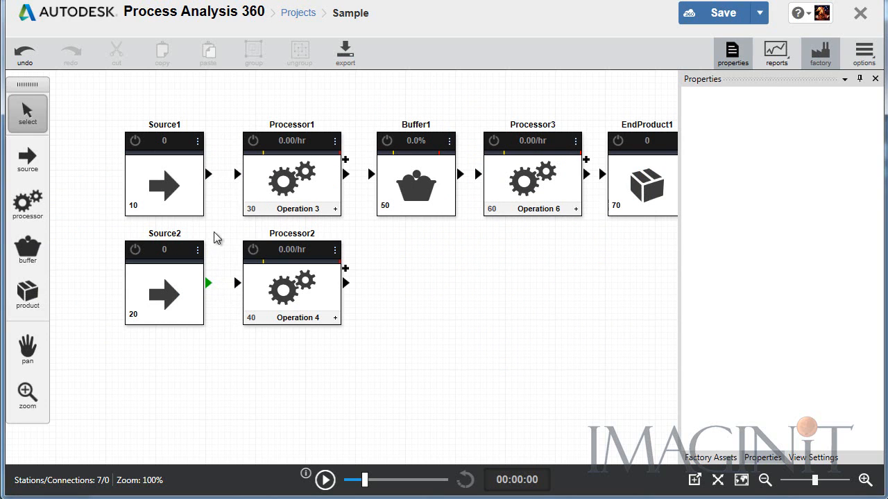
pyautogui.moveTo(208, 174); pyautogui.dragTo(236, 174)
pyautogui.moveTo(207, 283); pyautogui.dragTo(240, 289)
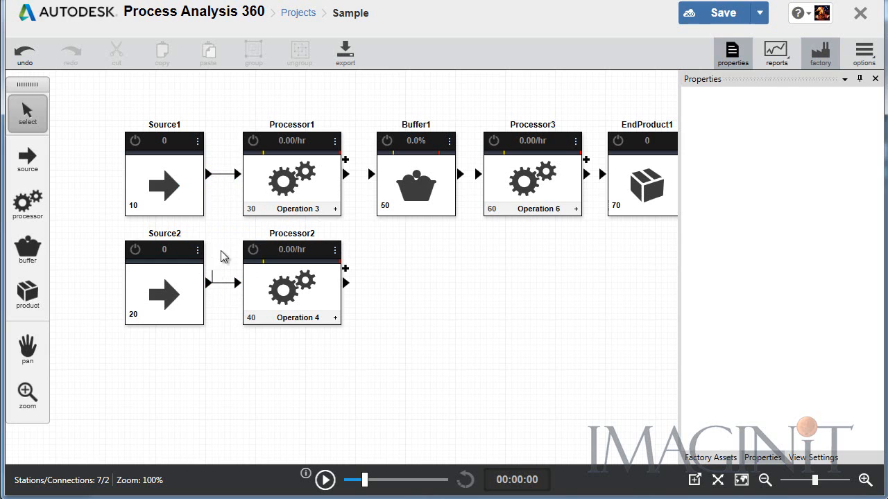
pyautogui.moveTo(221, 251); pyautogui.dragTo(238, 283)
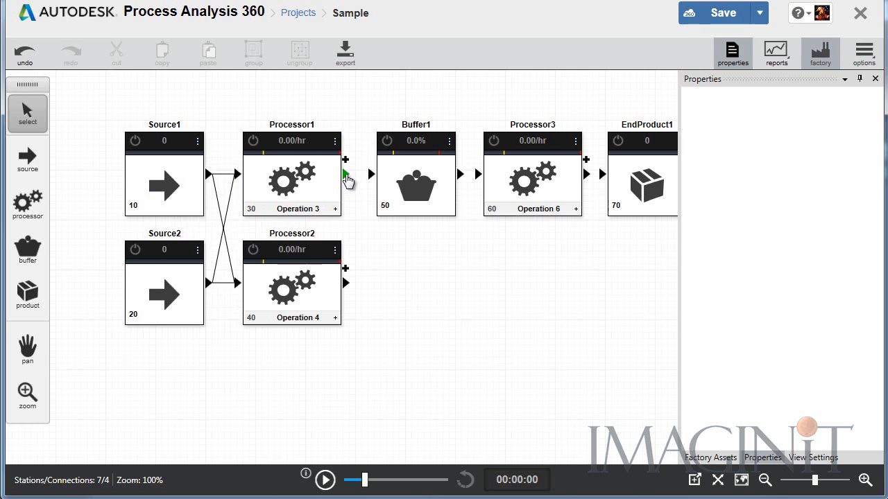
# Connect Processor1 and Processor2 to the buffer, and link the buffer through Processor3 to the end product.
pyautogui.moveTo(347, 180); pyautogui.dragTo(371, 174)
pyautogui.moveTo(345, 285); pyautogui.dragTo(372, 174)
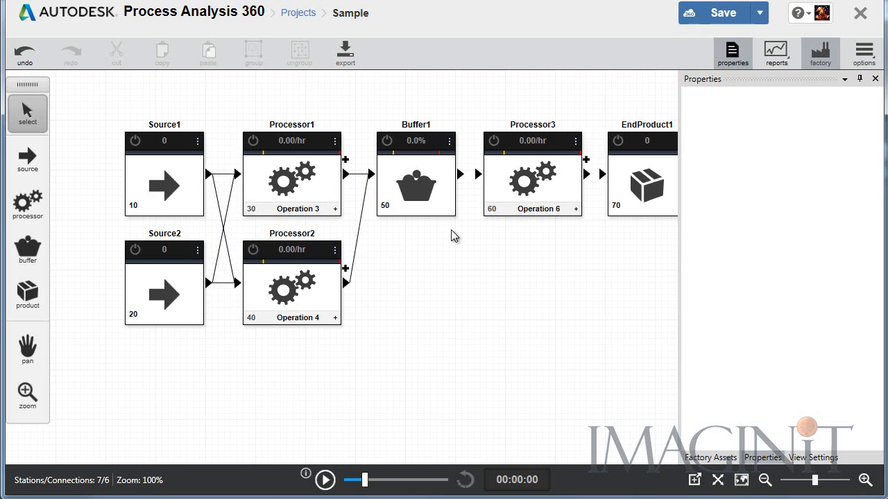
pyautogui.moveTo(460, 174); pyautogui.dragTo(479, 176)
pyautogui.moveTo(591, 175); pyautogui.dragTo(607, 182)
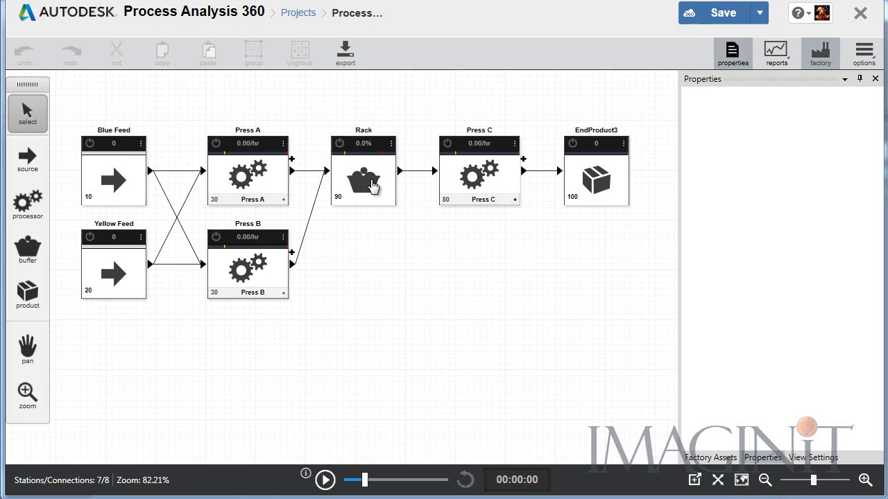
# In the Process Flow design, examine the source properties and output shape and color of Blue Feed and Yellow Feed.
pyautogui.click(116, 175)
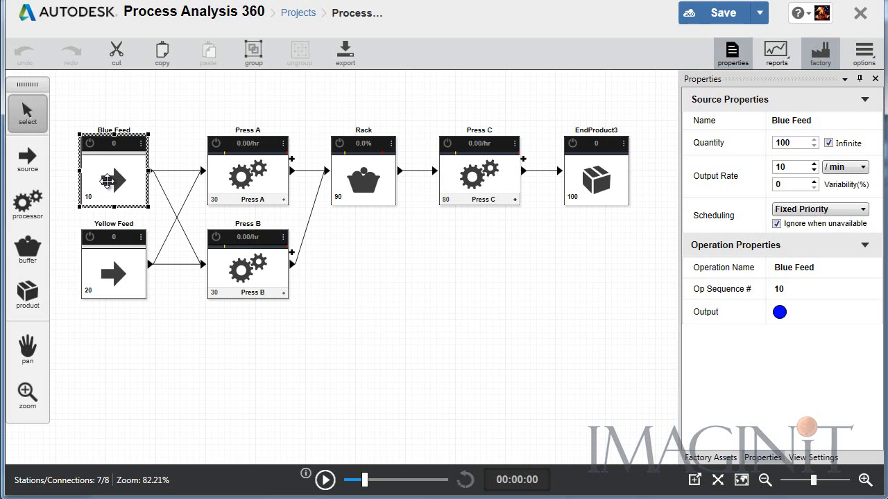
pyautogui.click(779, 313)
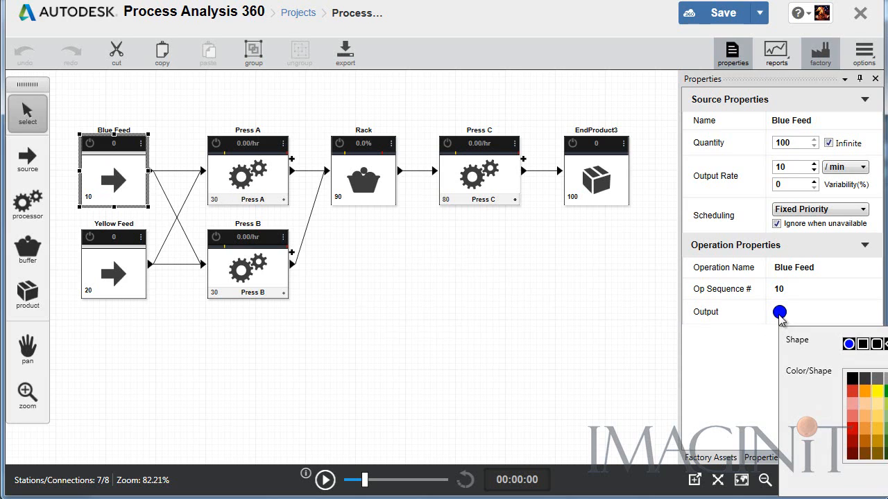
pyautogui.click(744, 388)
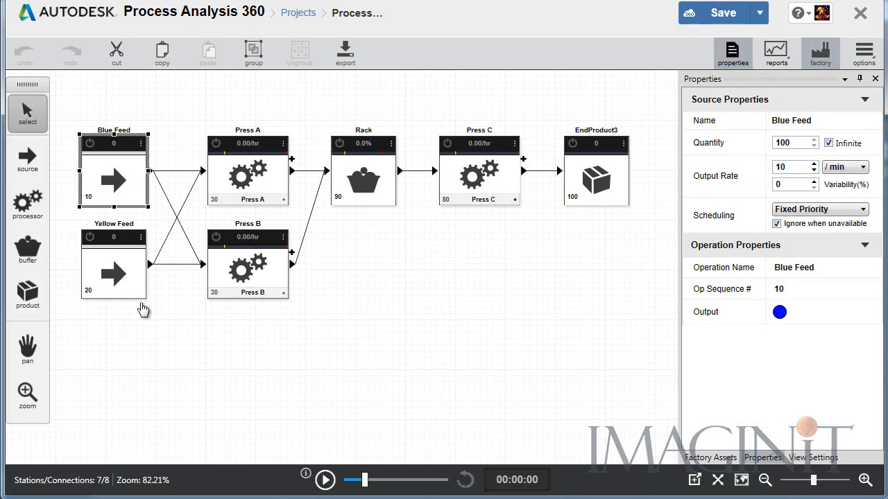
pyautogui.click(112, 273)
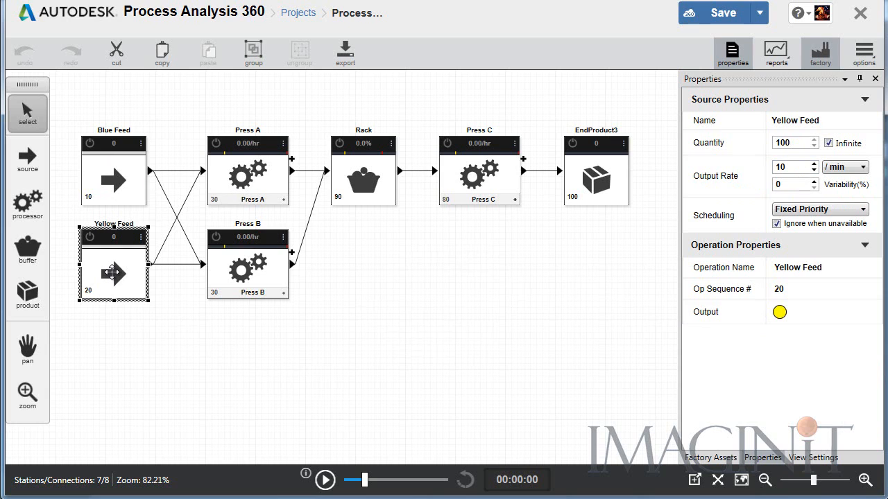
pyautogui.click(782, 318)
# Examine the settings of Press A, Press B and Press C, the Rack's capacity, and the end product's target quantity.
pyautogui.click(256, 177)
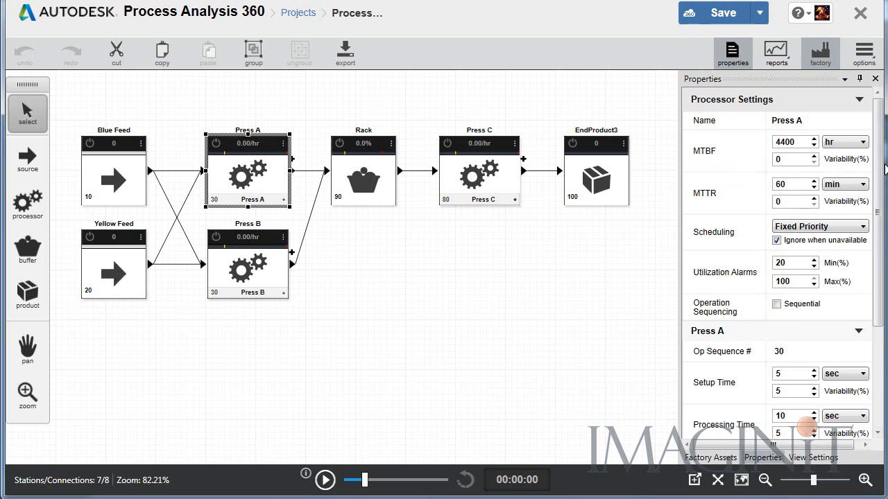
pyautogui.scroll(-5, 784, 263)
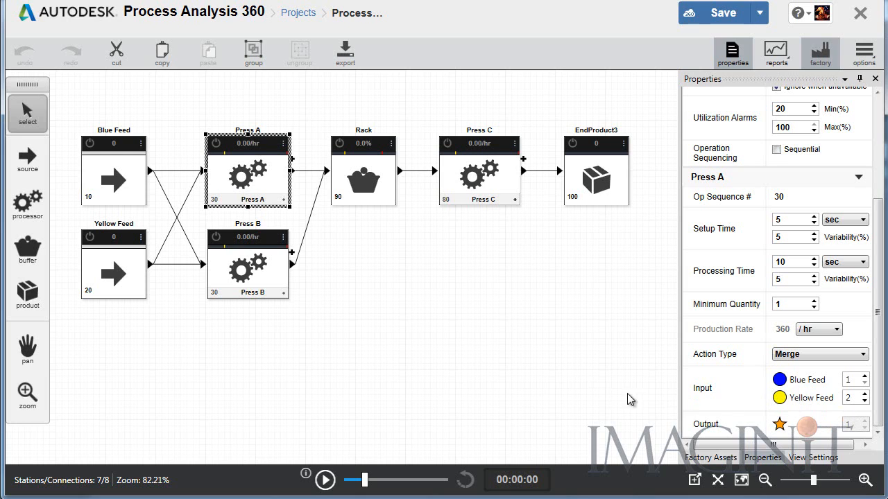
pyautogui.click(258, 261)
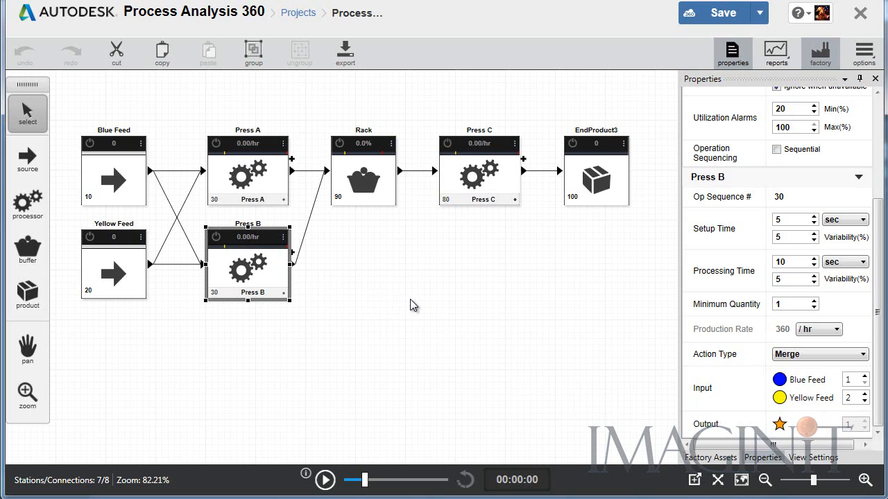
pyautogui.click(355, 167)
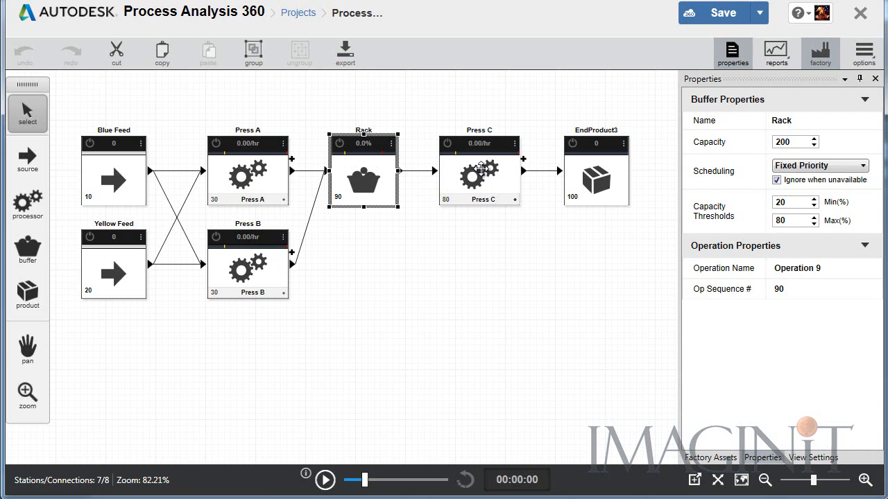
pyautogui.click(480, 167)
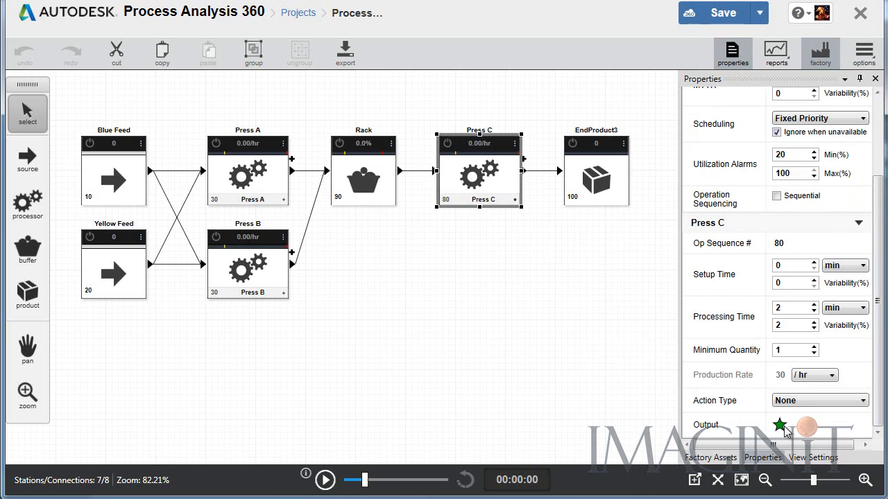
pyautogui.click(595, 183)
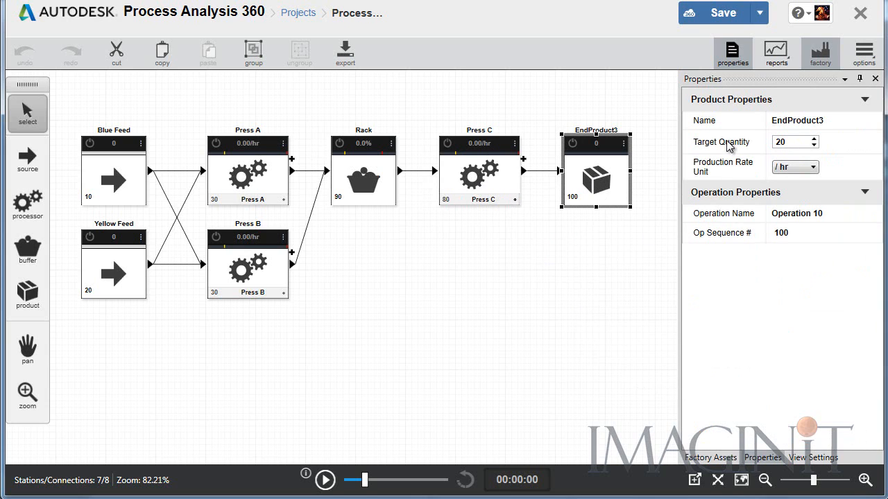
pyautogui.click(788, 144)
pyautogui.click(561, 275)
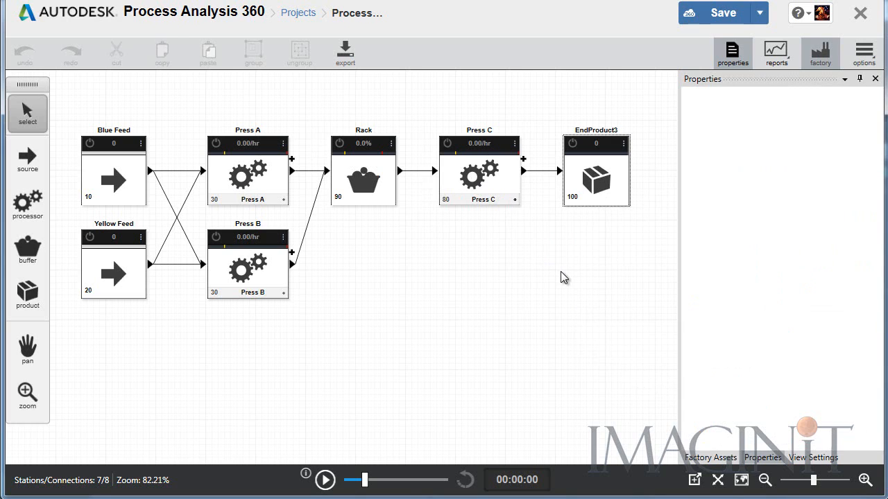
# Run the simulation while checking the Rack's capacity thresholds, and raise the simulation speed to about the maximum.
pyautogui.click(325, 480)
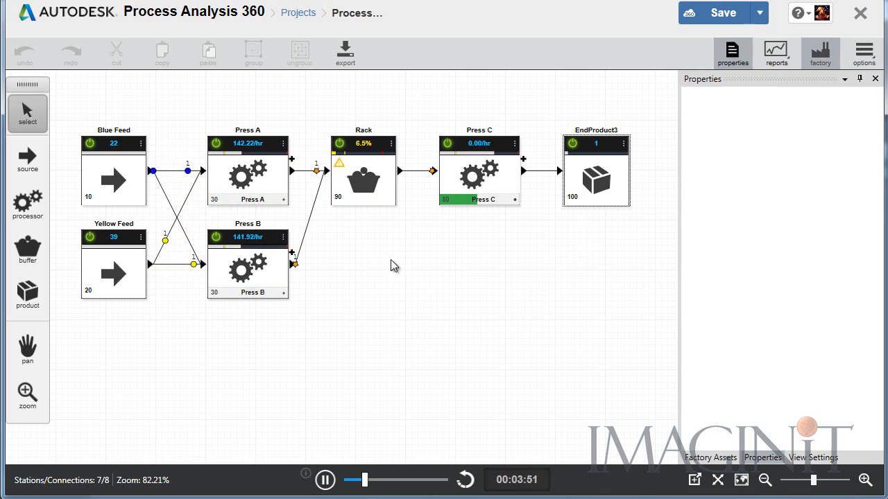
pyautogui.click(371, 197)
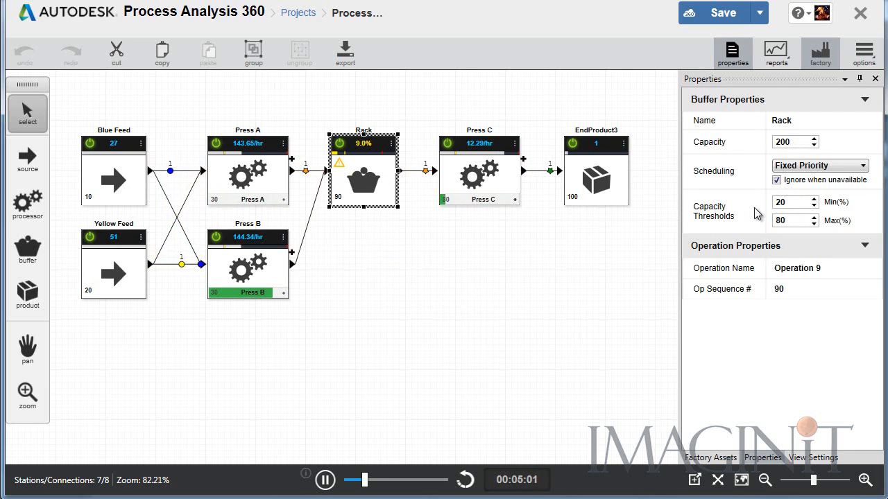
pyautogui.click(453, 325)
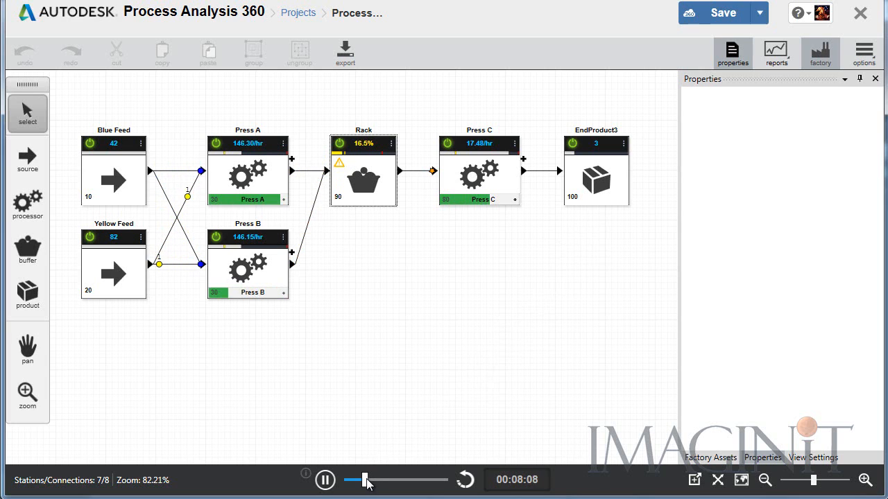
pyautogui.moveTo(368, 480); pyautogui.dragTo(443, 480)
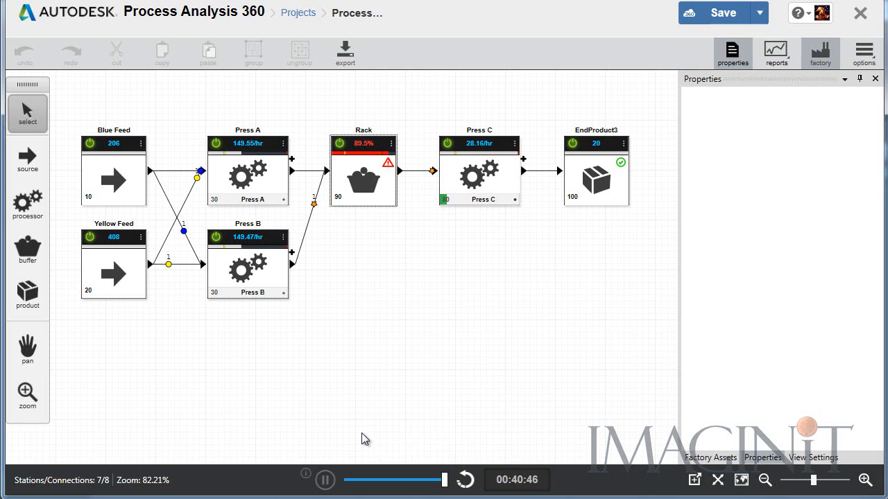
# Generate the detailed report and examine the production information, processor utilization, Rack buffer thresholds and connection utilization charts, and close it.
pyautogui.click(776, 53)
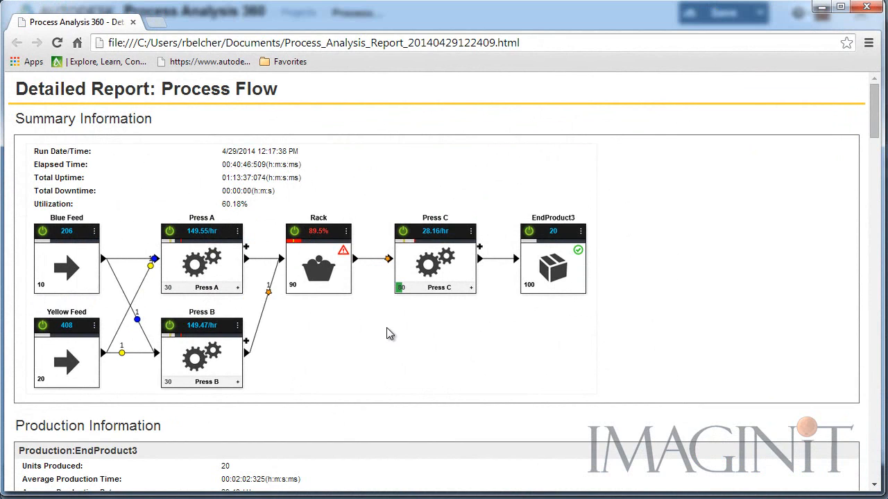
pyautogui.scroll(-1, 386, 305)
pyautogui.scroll(1, 382, 279)
pyautogui.scroll(-3, 386, 274)
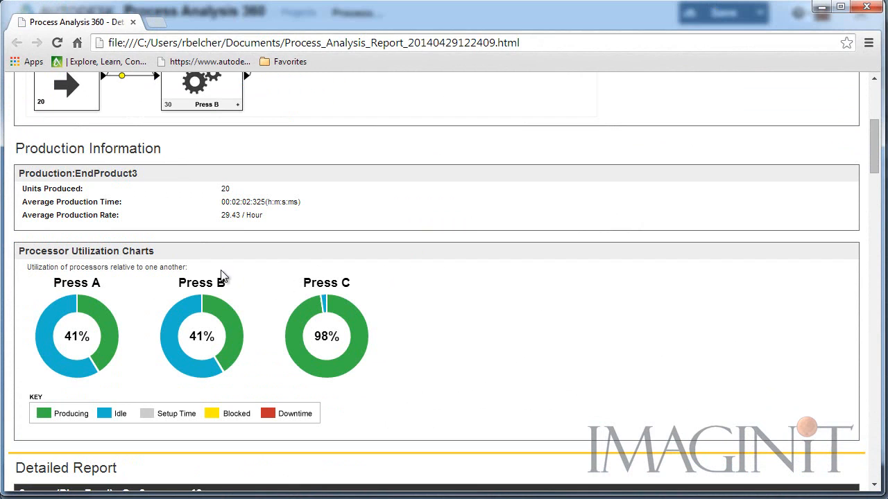
pyautogui.scroll(-1, 421, 303)
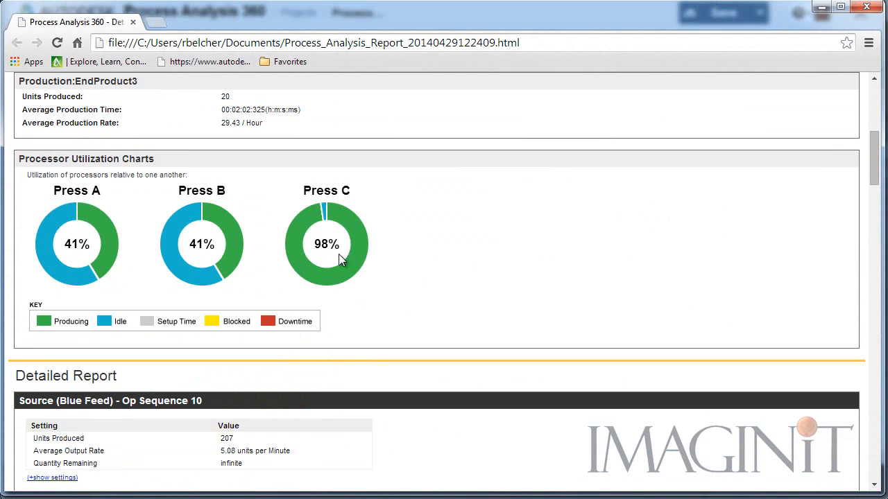
pyautogui.scroll(-5, 340, 258)
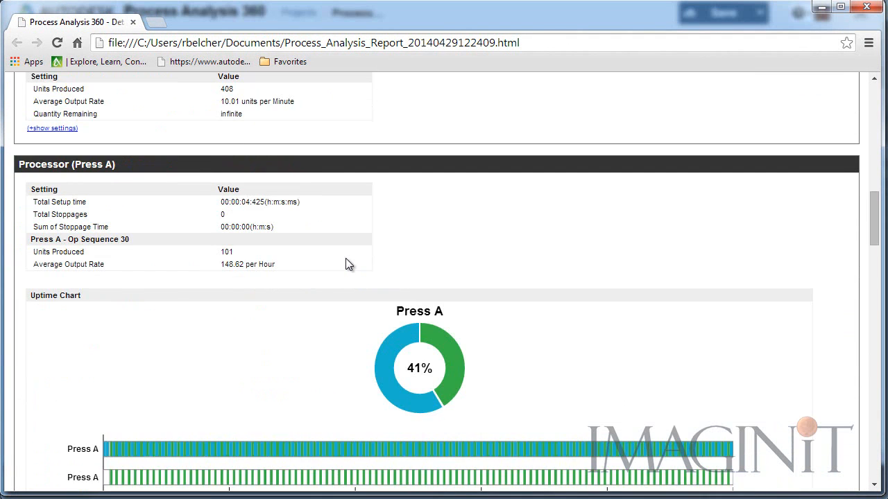
pyautogui.scroll(-8, 348, 264)
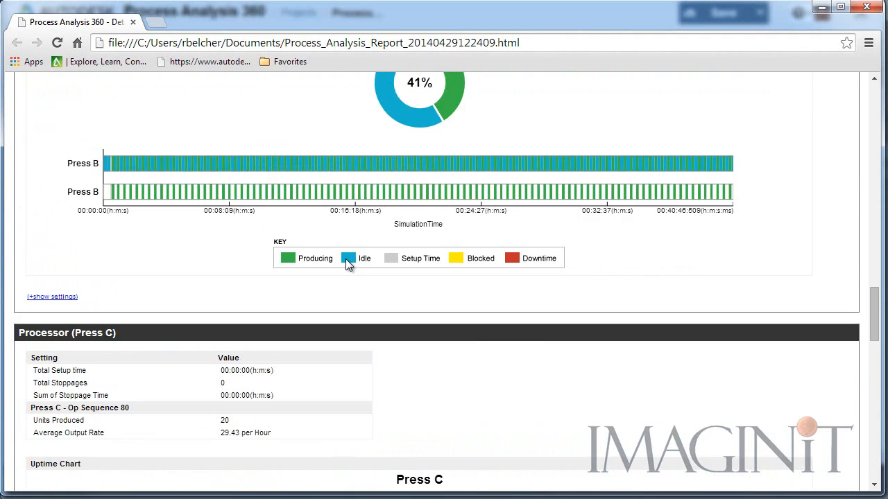
pyautogui.scroll(-8, 345, 259)
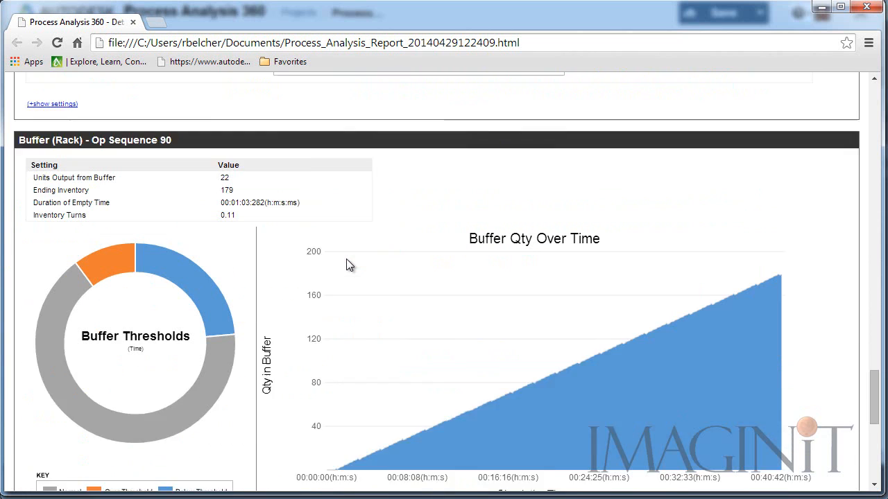
pyautogui.scroll(-1, 346, 258)
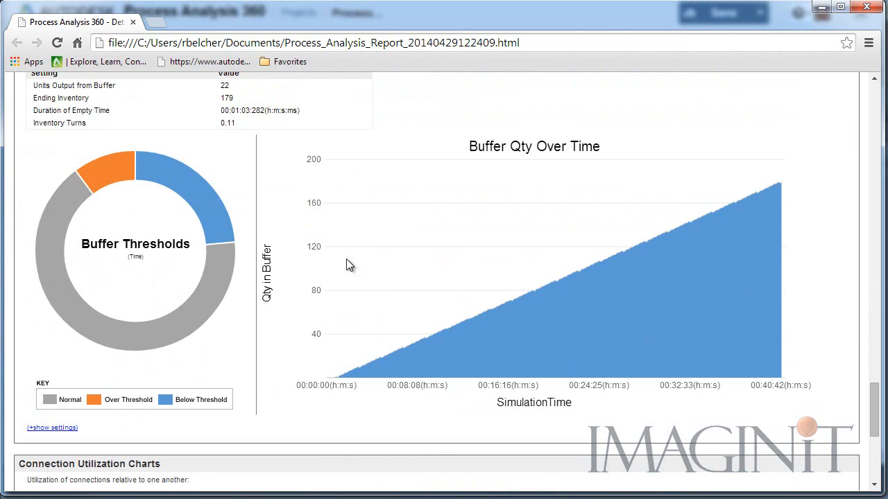
pyautogui.scroll(-3, 375, 274)
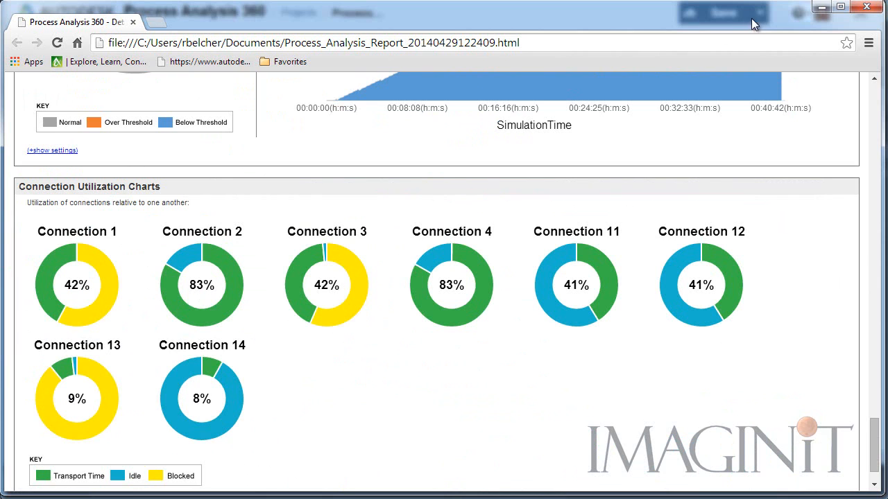
pyautogui.click(867, 7)
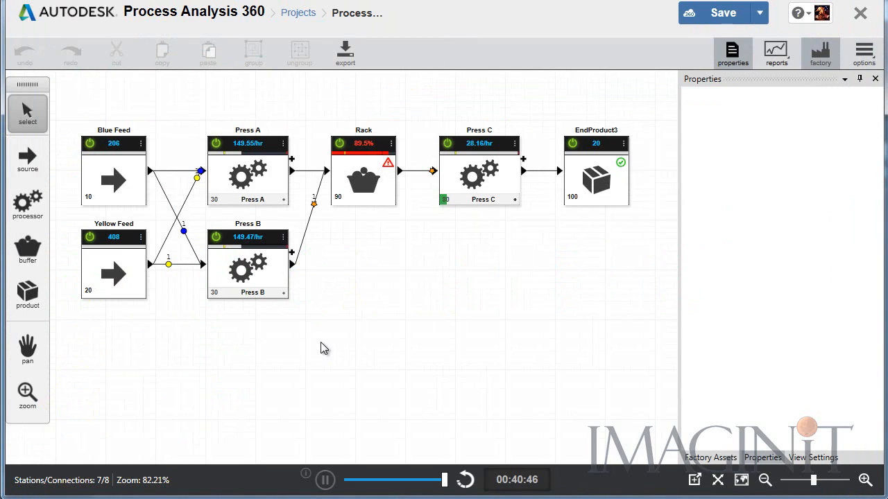
# Reset the simulation and duplicate Press C, placing the copy directly below the original, level with Press B.
pyautogui.click(466, 482)
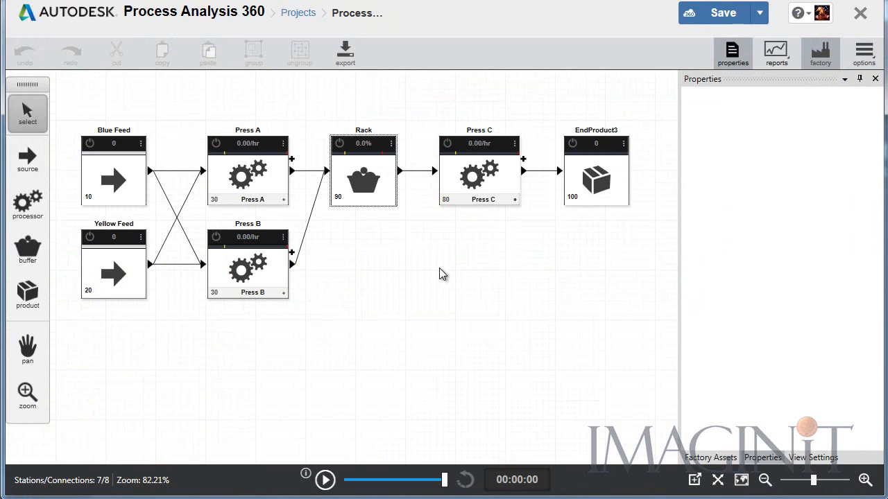
pyautogui.click(478, 179)
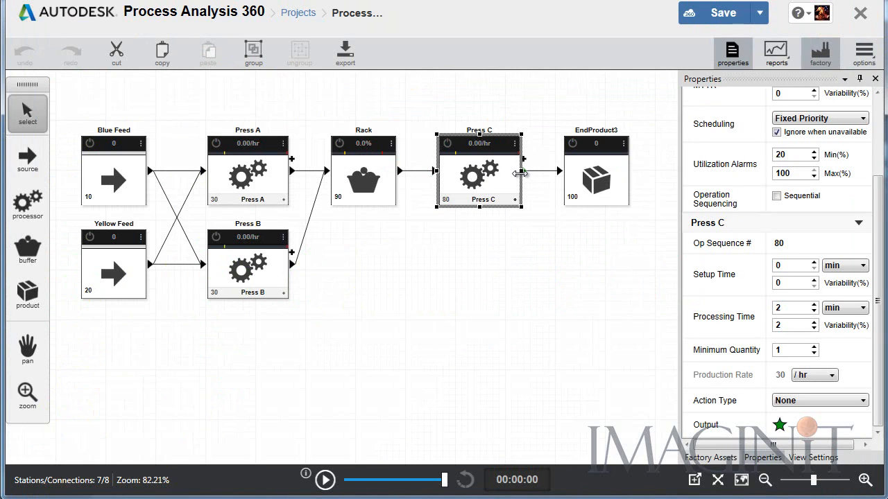
pyautogui.rightClick(482, 181)
pyautogui.click(515, 251)
pyautogui.rightClick(474, 312)
pyautogui.click(504, 398)
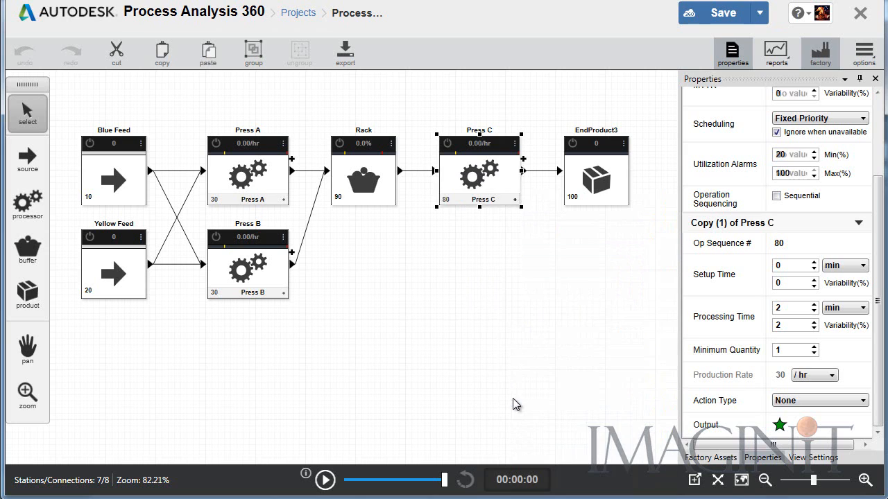
pyautogui.moveTo(483, 207); pyautogui.dragTo(472, 279)
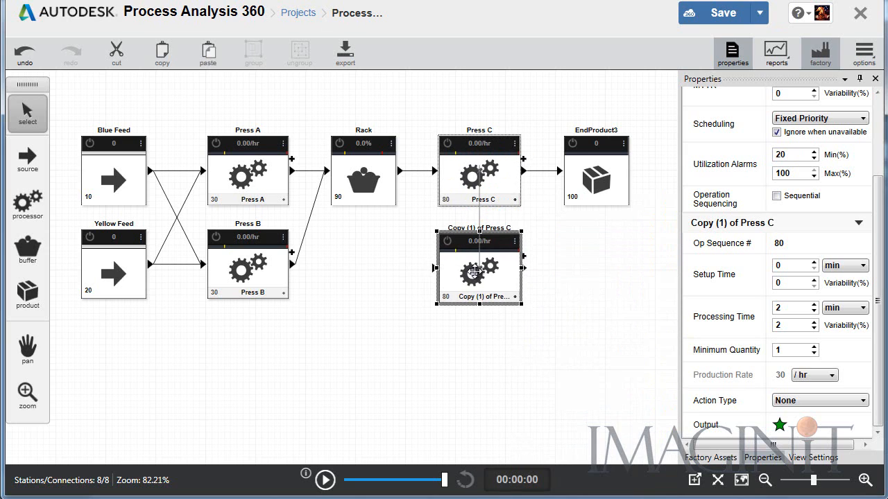
pyautogui.click(572, 332)
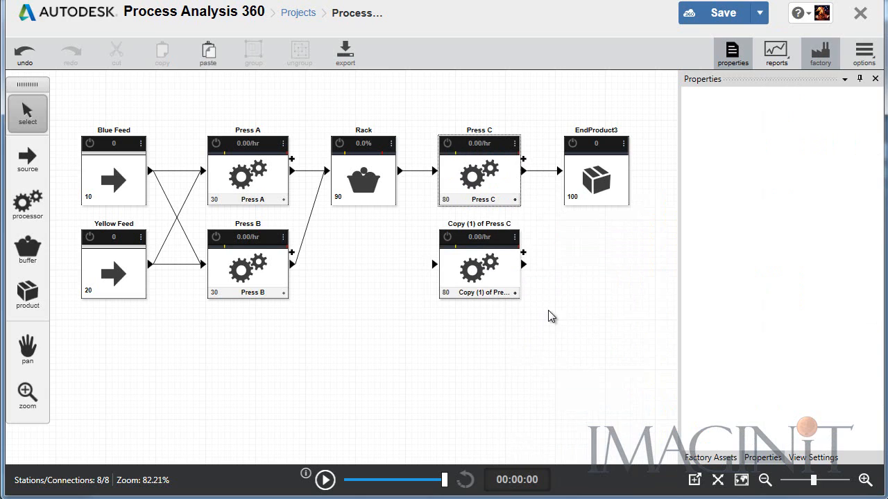
# Connect the copy of Press C between the Rack and EndProduct3, and run the simulation, switching Press B off during the run.
pyautogui.moveTo(400, 172); pyautogui.dragTo(431, 268)
pyautogui.moveTo(524, 266); pyautogui.dragTo(559, 171)
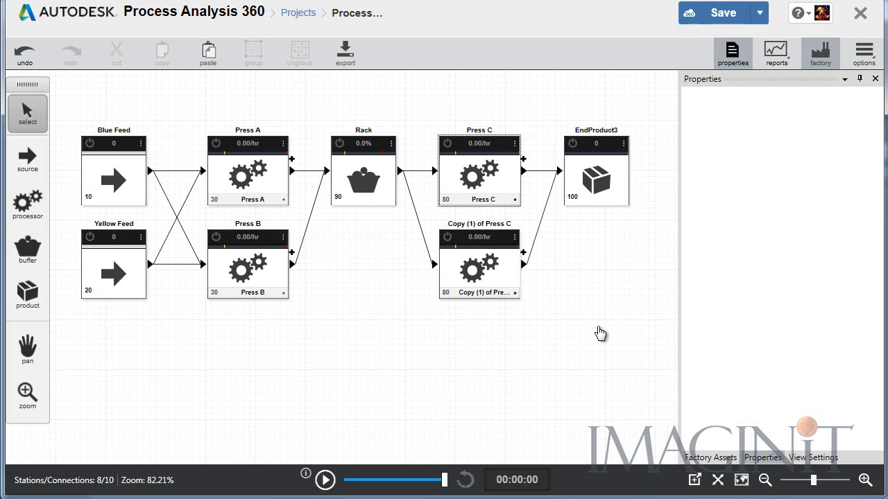
pyautogui.click(326, 480)
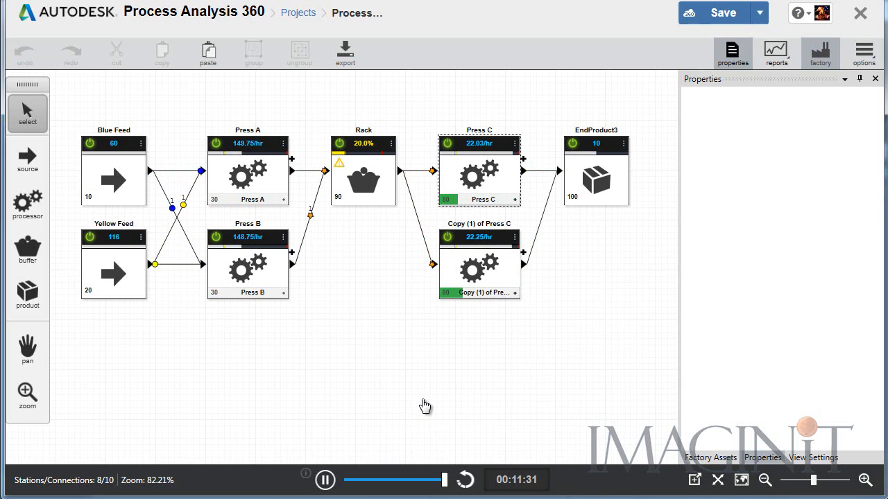
pyautogui.click(216, 239)
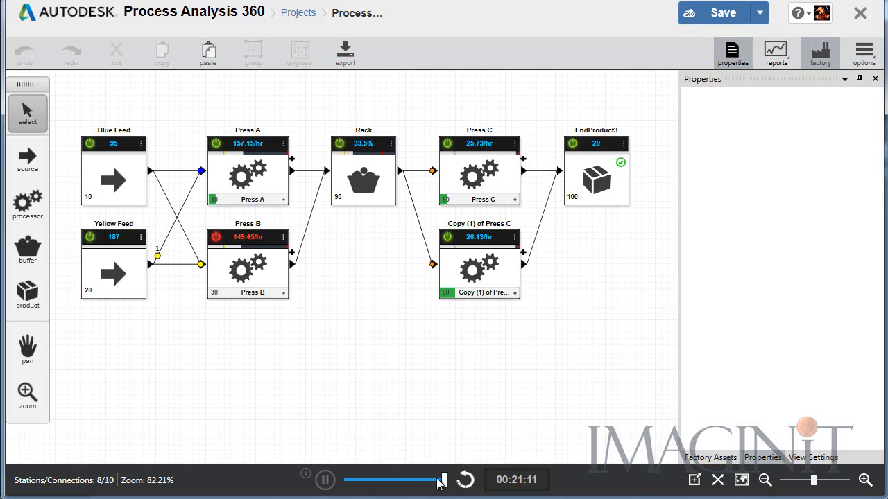
# Reset the simulation and delete the copy of Press C.
pyautogui.click(466, 481)
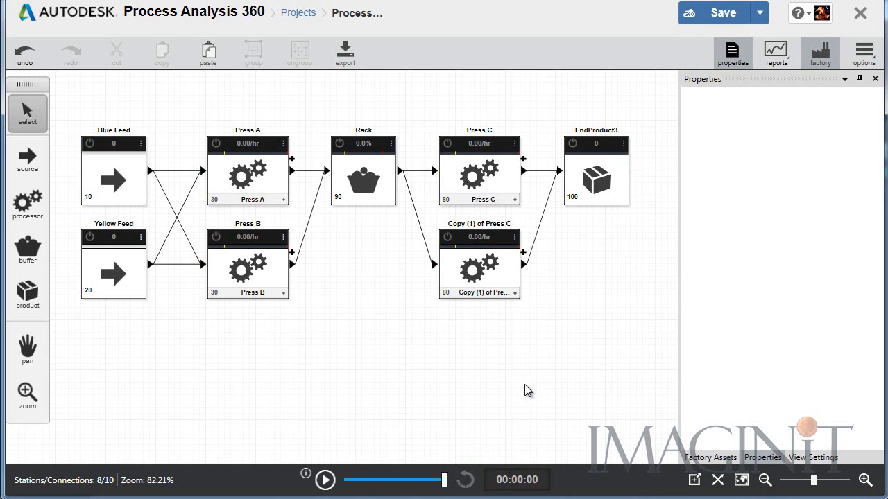
pyautogui.click(481, 284)
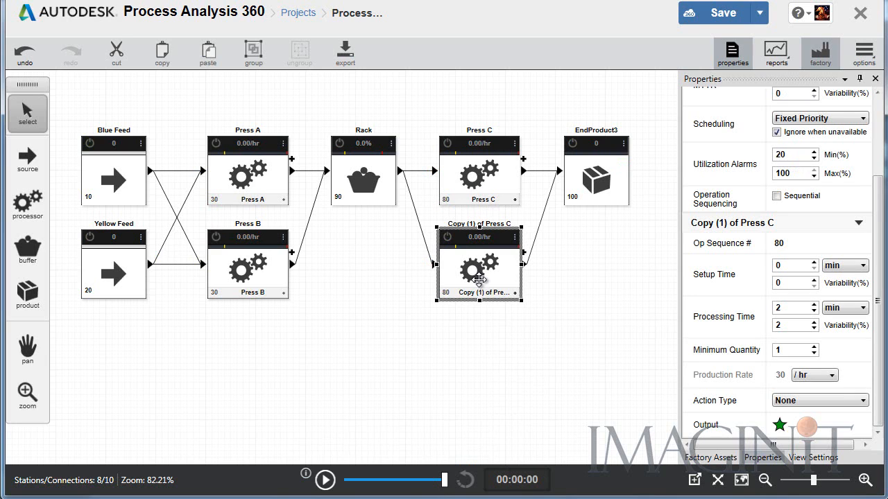
pyautogui.press('Delete')
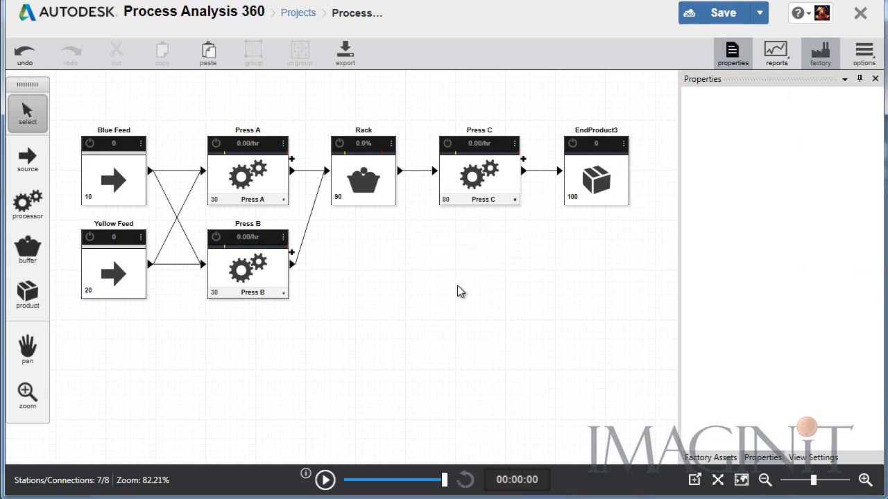
# Search the factory assets for "mesh" and assign the Container (Mesh) asset to both the Blue Feed and Yellow Feed sources.
pyautogui.click(821, 60)
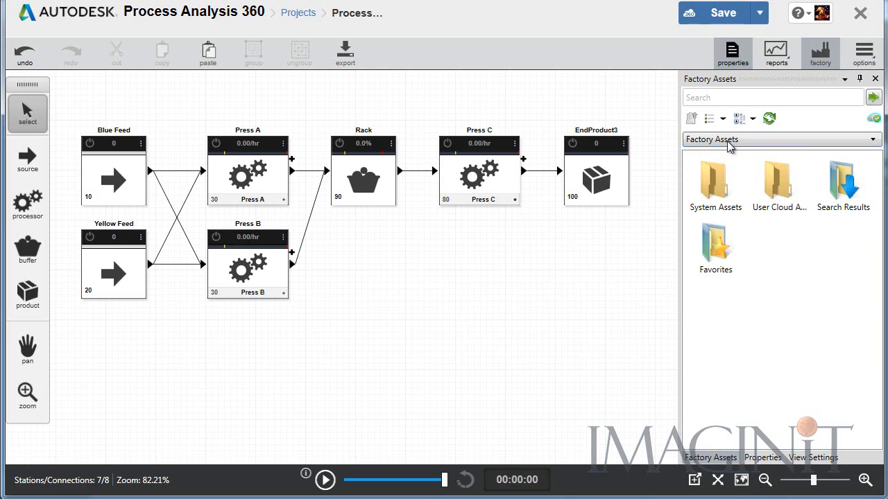
pyautogui.click(694, 98)
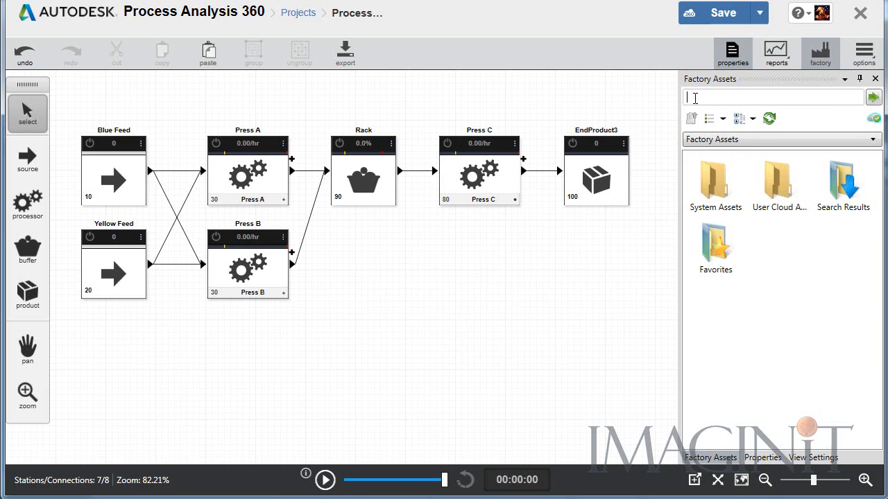
pyautogui.write('mesh')
pyautogui.press('Return')
pyautogui.moveTo(725, 198); pyautogui.dragTo(114, 182)
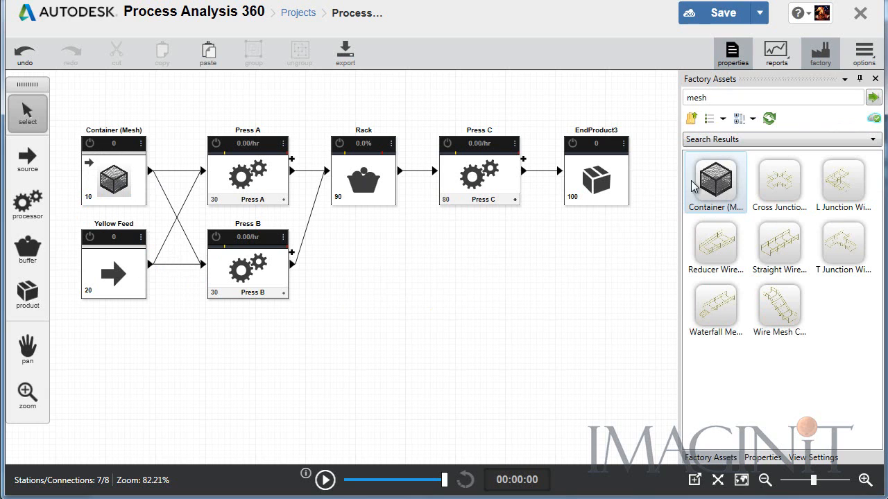
pyautogui.moveTo(719, 187); pyautogui.dragTo(106, 258)
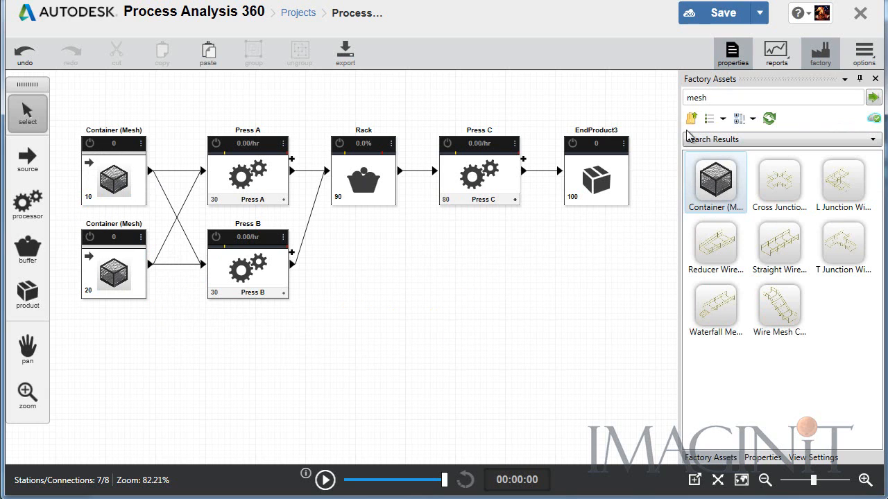
# Search the factory assets for "Press" and assign the Punching Press Machine to Press A and Press B.
pyautogui.moveTo(709, 98); pyautogui.dragTo(654, 106)
pyautogui.press('BackSpace')
pyautogui.write('Press')
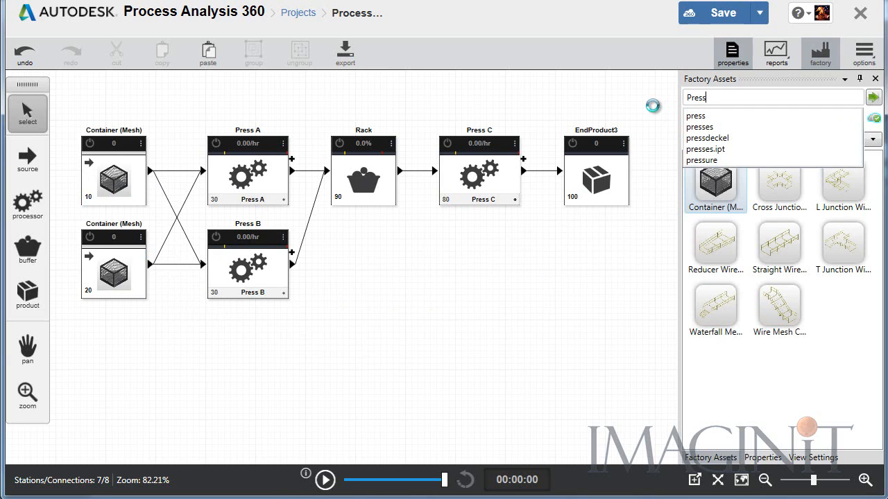
pyautogui.press('Return')
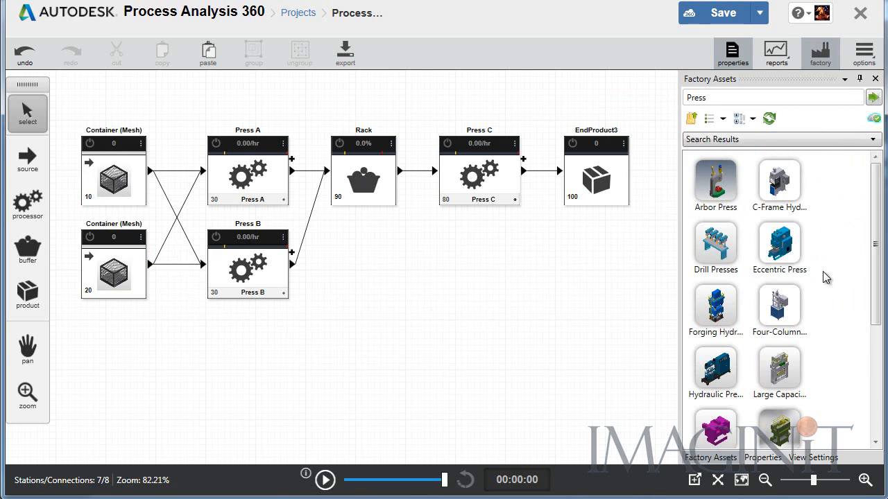
pyautogui.moveTo(878, 237); pyautogui.dragTo(876, 350)
pyautogui.moveTo(721, 361); pyautogui.dragTo(241, 169)
pyautogui.moveTo(721, 361); pyautogui.dragTo(236, 261)
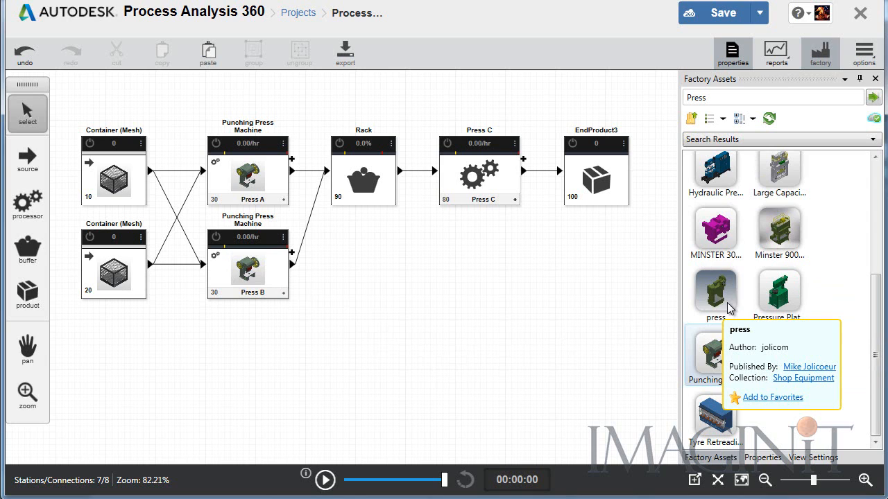
# Assign the factory asset named "press" to the Press C processor.
pyautogui.moveTo(876, 356); pyautogui.dragTo(875, 353)
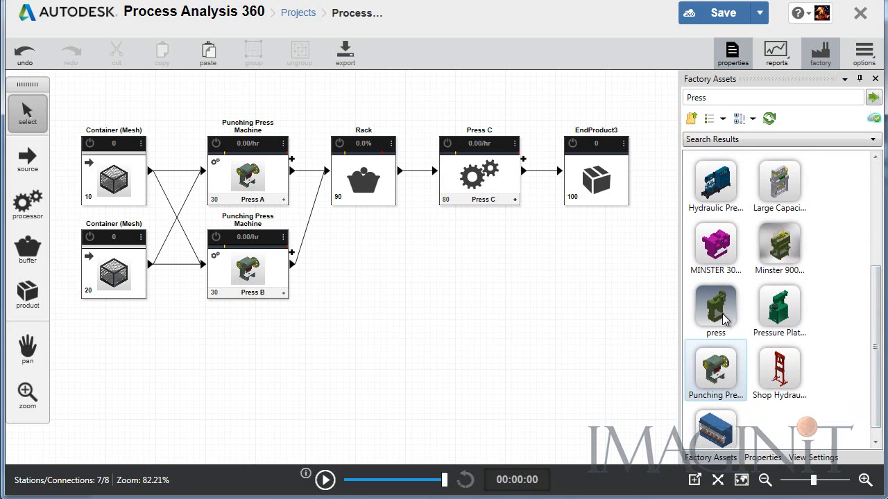
pyautogui.moveTo(723, 317)
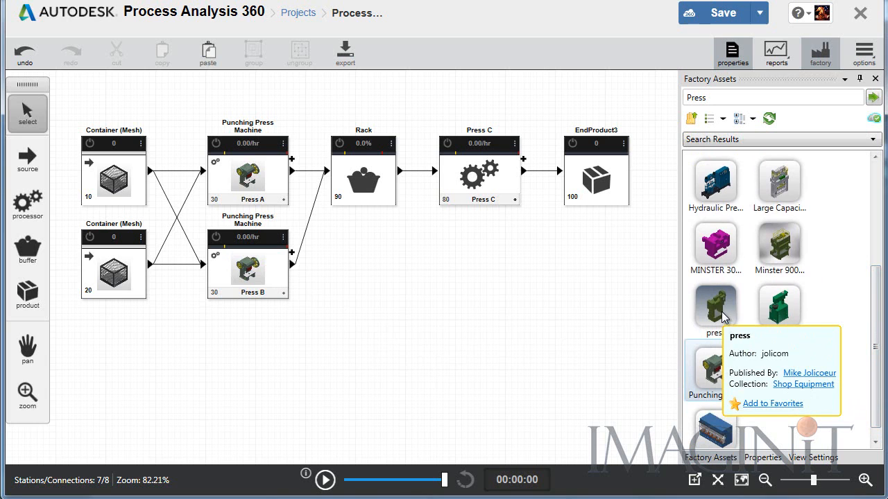
pyautogui.scroll(3, 875, 336)
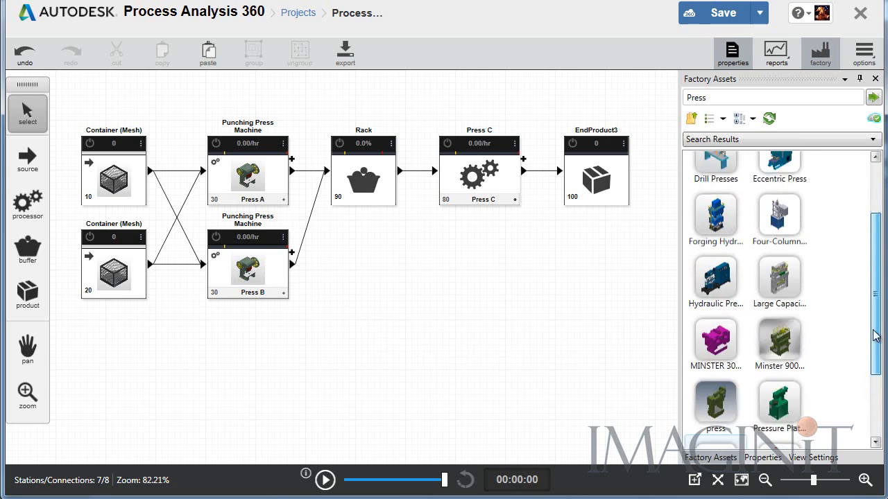
pyautogui.scroll(-2, 876, 336)
pyautogui.moveTo(724, 303); pyautogui.dragTo(487, 187)
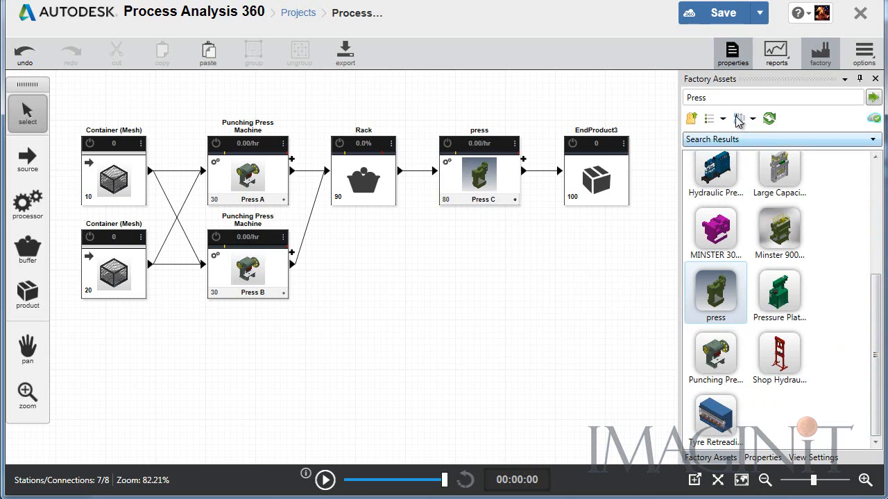
# Search the factory assets for "Rack" and assign the Carton Flow Rack to the Rack buffer.
pyautogui.doubleClick(696, 98)
pyautogui.write('Rack')
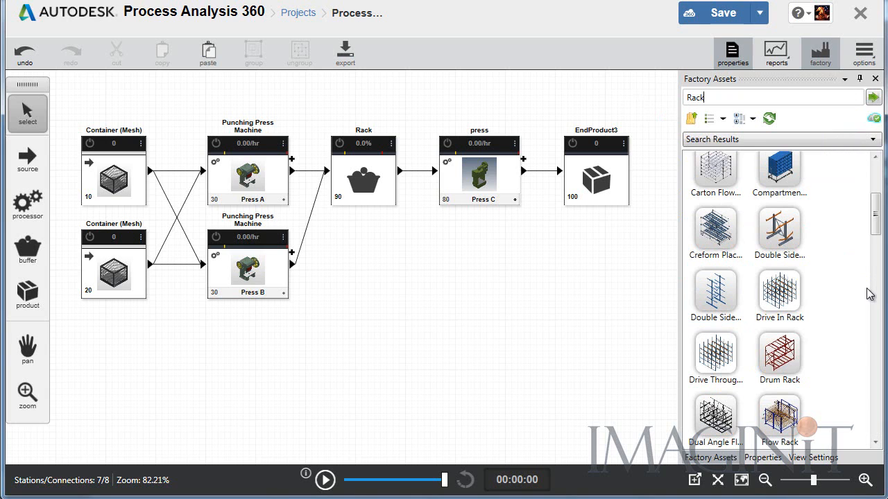
pyautogui.moveTo(725, 182); pyautogui.dragTo(358, 182)
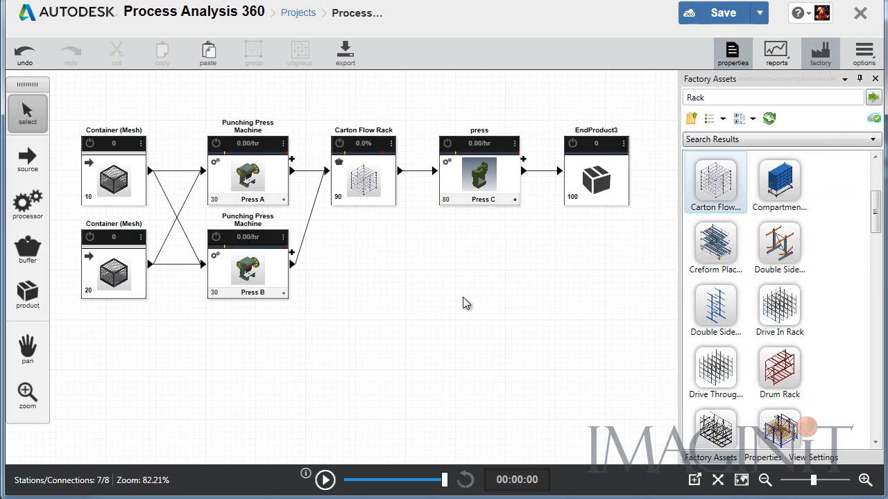
# Browse the User Cloud Assets to the Package folder and assign the Pallet Boxes Stack to EndProduct3.
pyautogui.scroll(3, 875, 196)
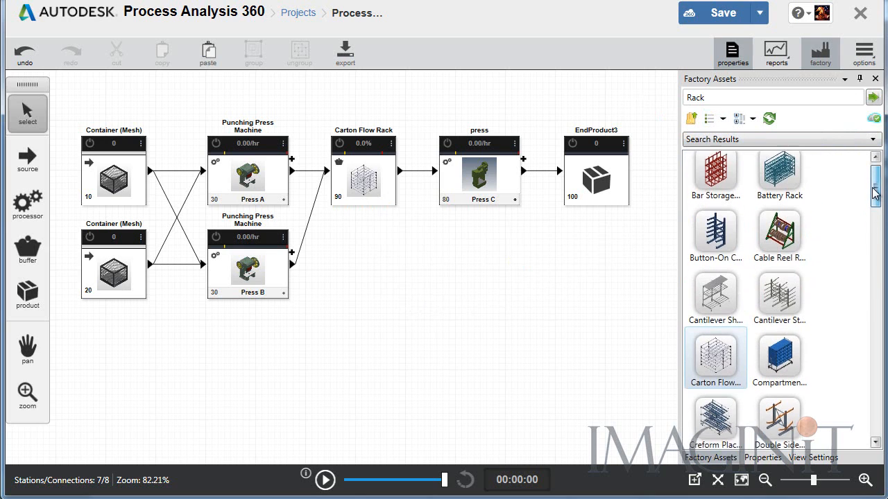
pyautogui.scroll(1, 875, 194)
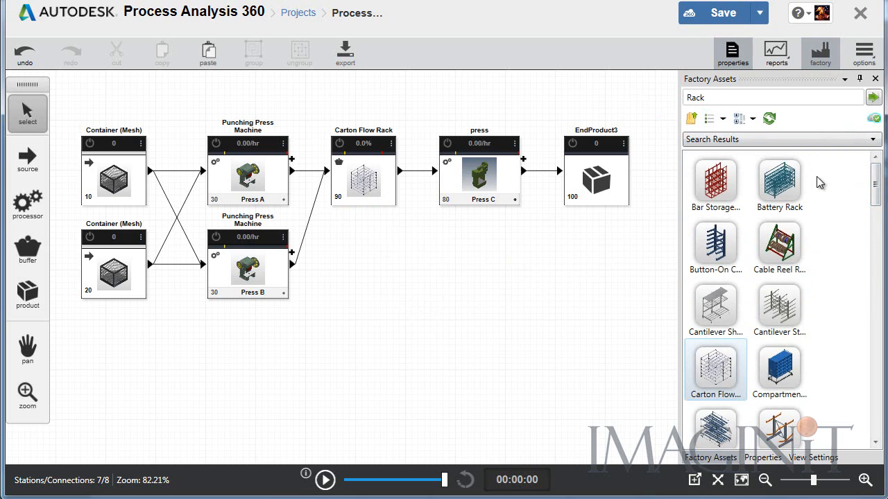
pyautogui.click(692, 119)
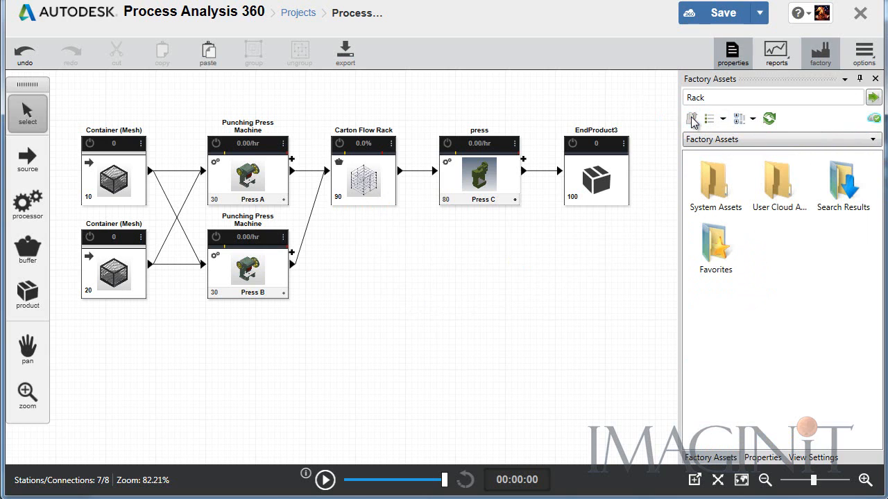
pyautogui.doubleClick(778, 186)
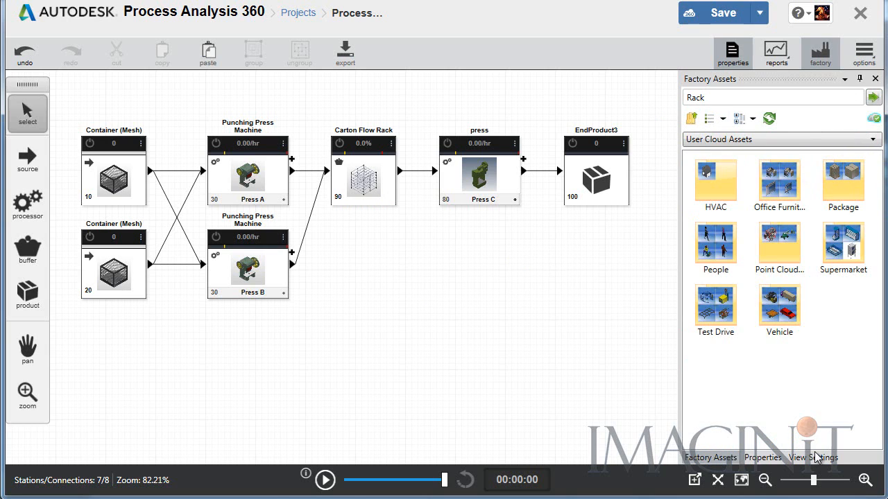
pyautogui.doubleClick(842, 194)
pyautogui.moveTo(781, 204); pyautogui.dragTo(598, 182)
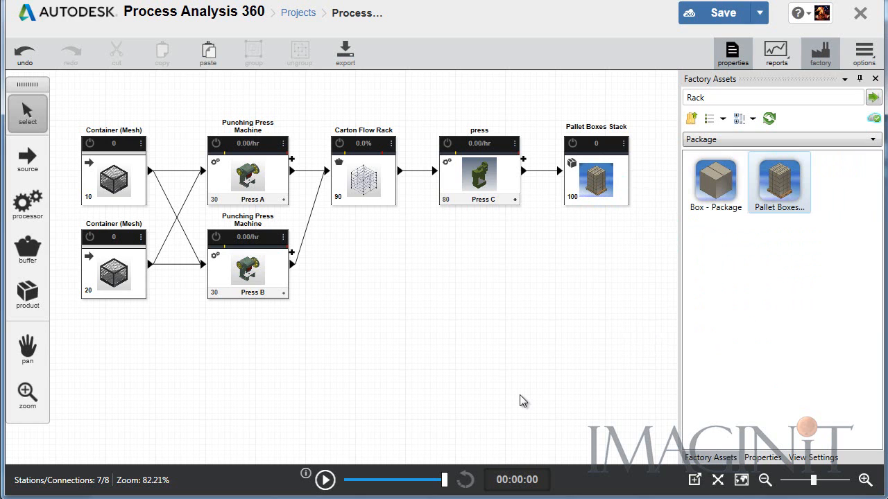
# Export the process model as an AutoCAD 2013 drawing named Process Flow in the Process Analysis folder.
pyautogui.click(345, 54)
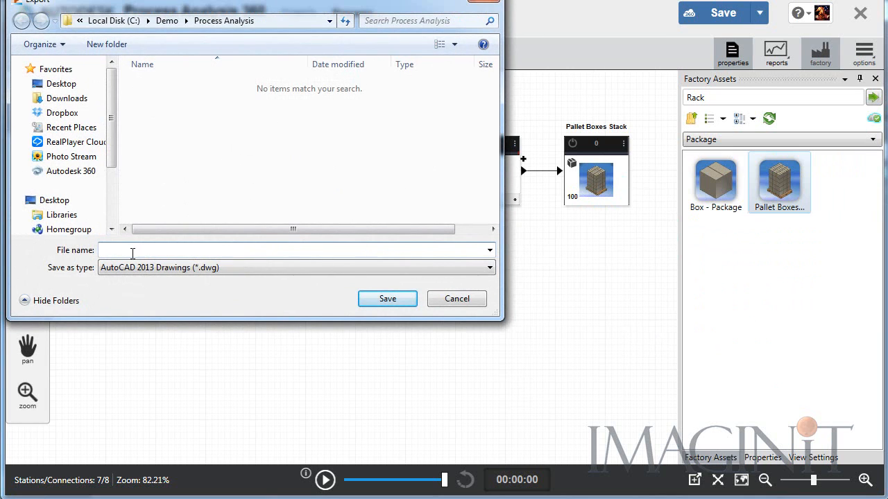
pyautogui.click(132, 250)
pyautogui.write('Process Flow')
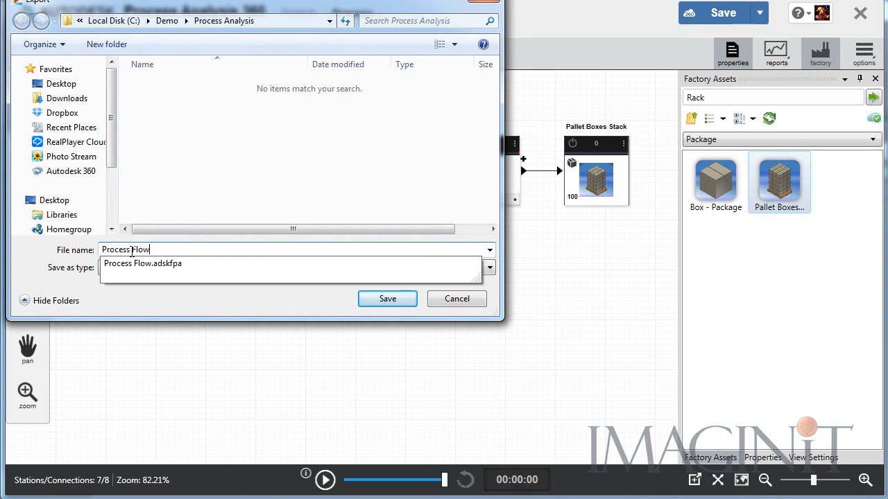
pyautogui.click(387, 298)
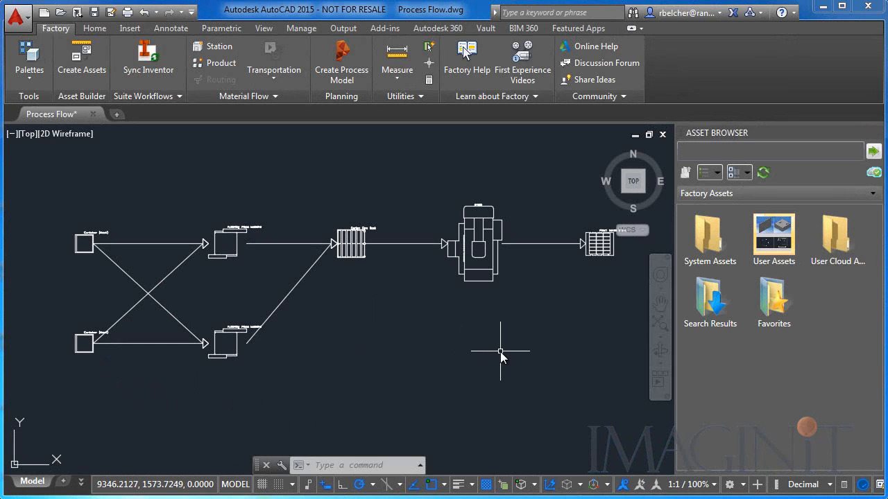
# Sync the Process Flow drawing from AutoCAD to Inventor, accepting the closing of the document and saving it.
pyautogui.click(143, 65)
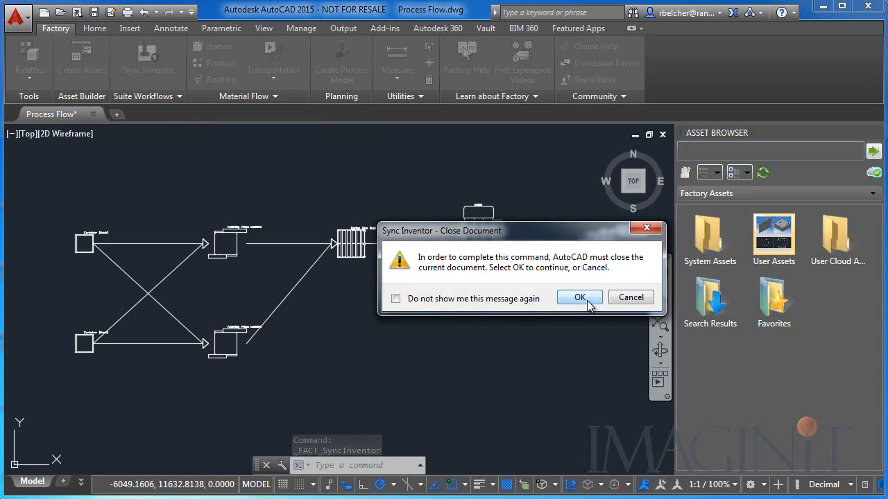
pyautogui.click(587, 305)
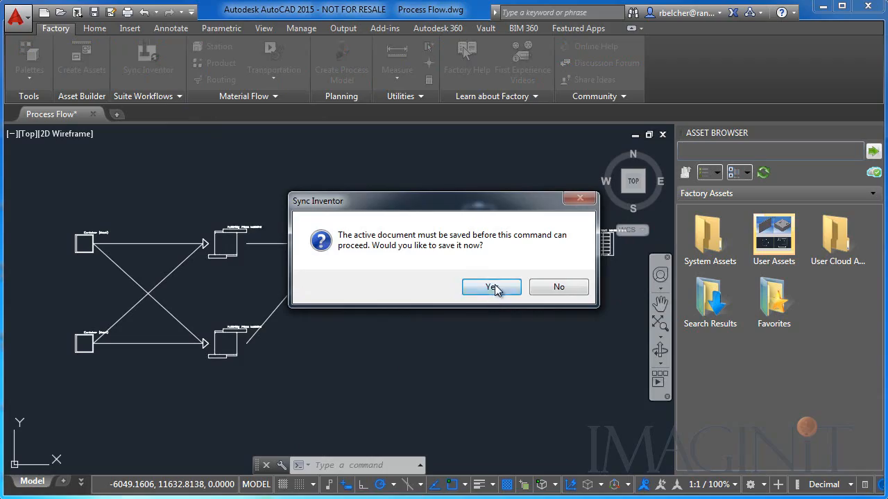
pyautogui.click(493, 287)
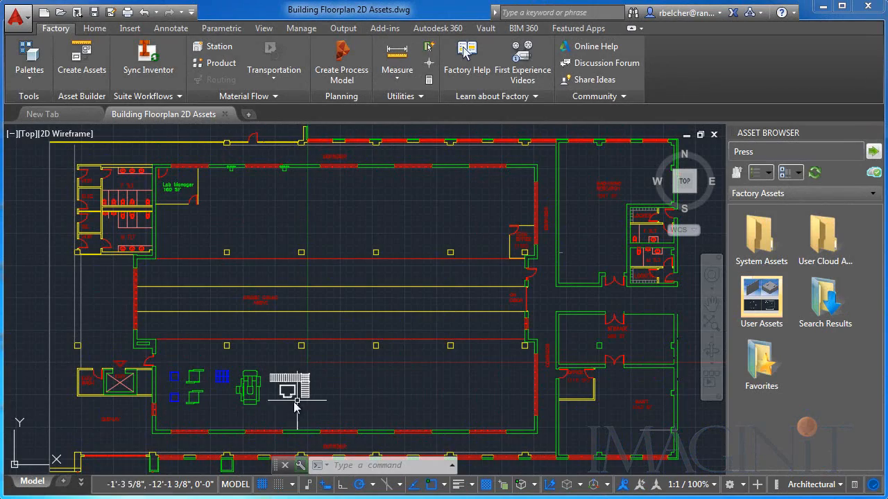
# Examine the roller conveyor pieces and the CNC machine block beside the large press in the building floor plan.
pyautogui.scroll(6, 271, 410)
pyautogui.moveTo(372, 392)
pyautogui.mouseDown(button='middle')
pyautogui.moveTo(400, 377)
pyautogui.moveTo(391, 360)
pyautogui.mouseUp(button='middle')
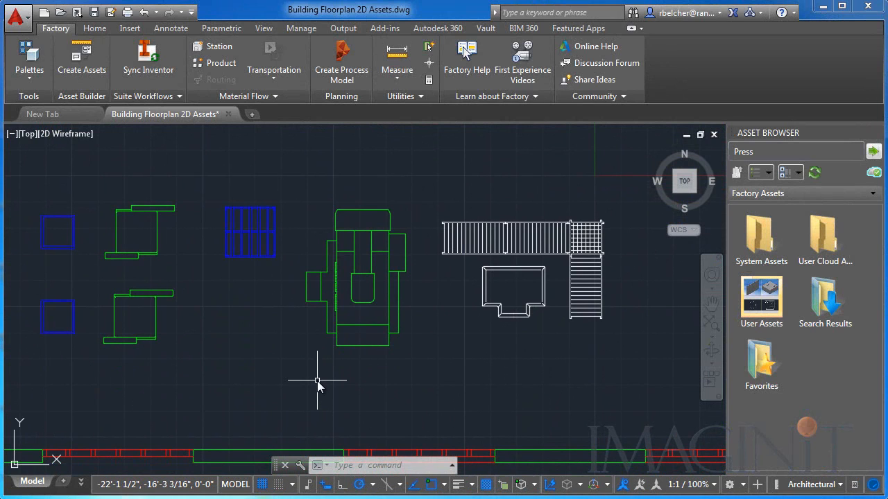
pyautogui.moveTo(489, 387)
pyautogui.mouseDown(button='middle')
pyautogui.moveTo(367, 382)
pyautogui.moveTo(363, 408)
pyautogui.mouseUp(button='middle')
pyautogui.scroll(2, 371, 378)
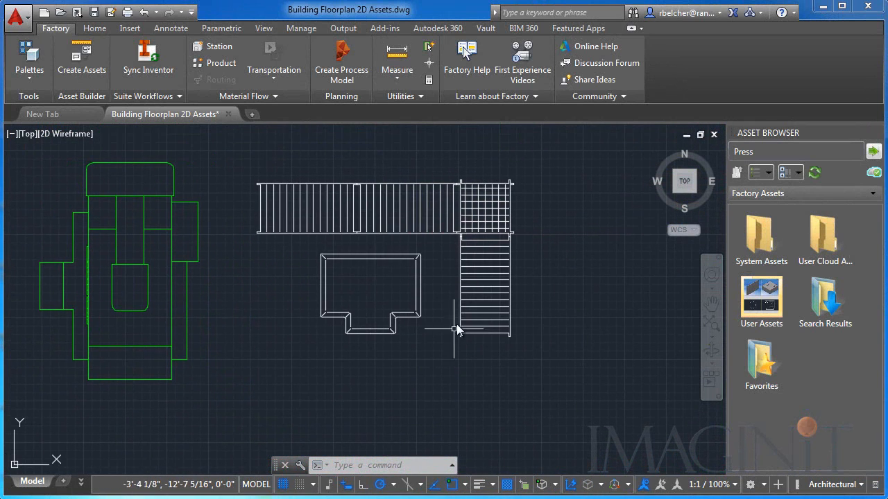
pyautogui.click(326, 207)
pyautogui.click(399, 204)
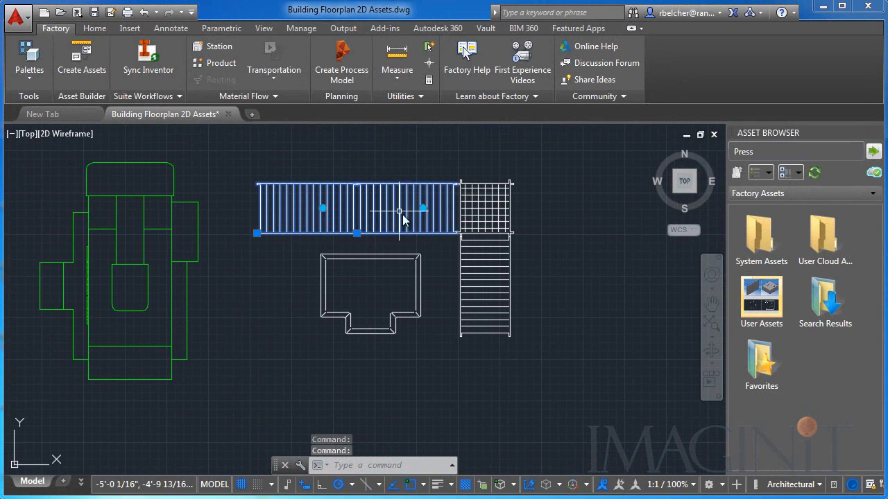
pyautogui.click(486, 225)
pyautogui.click(489, 267)
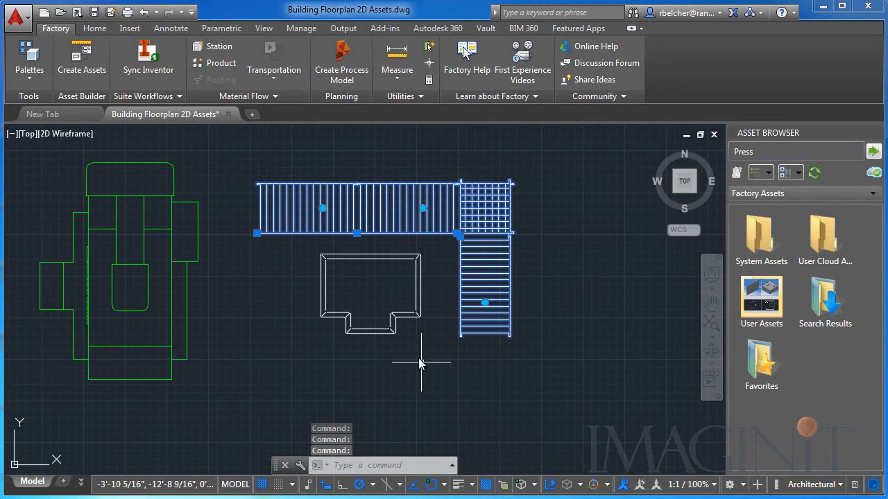
pyautogui.press('Escape')
pyautogui.click(395, 328)
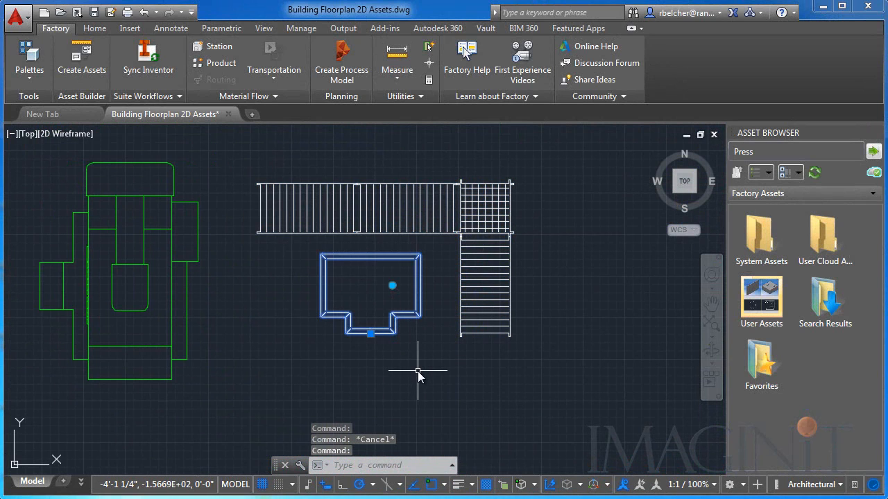
pyautogui.press('Escape')
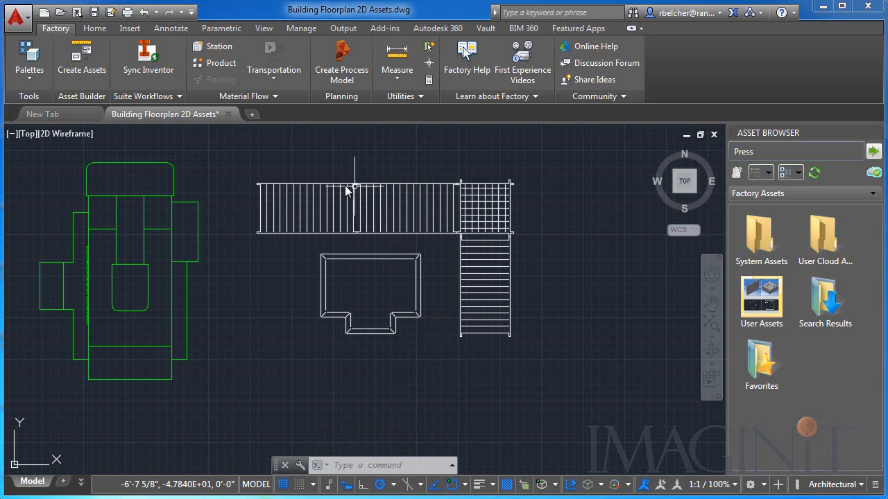
# Delete the four roller conveyor pieces around the CNC machine outline.
pyautogui.click(519, 168)
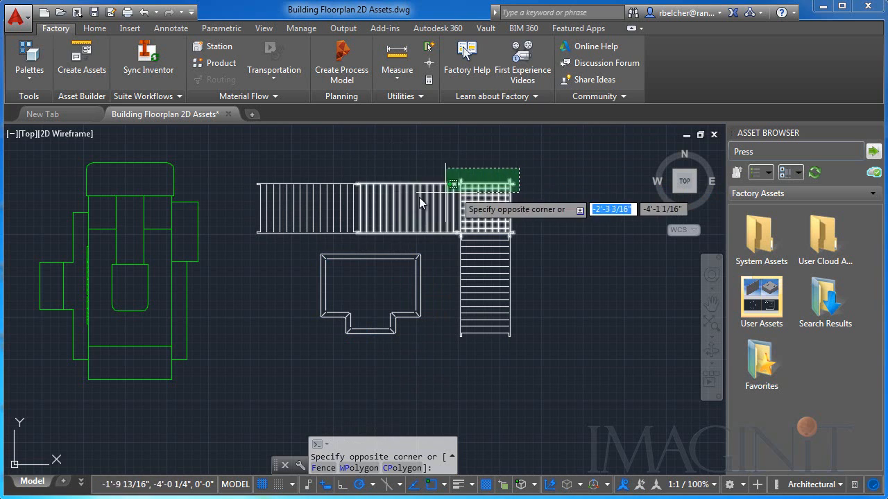
pyautogui.click(262, 214)
pyautogui.click(506, 277)
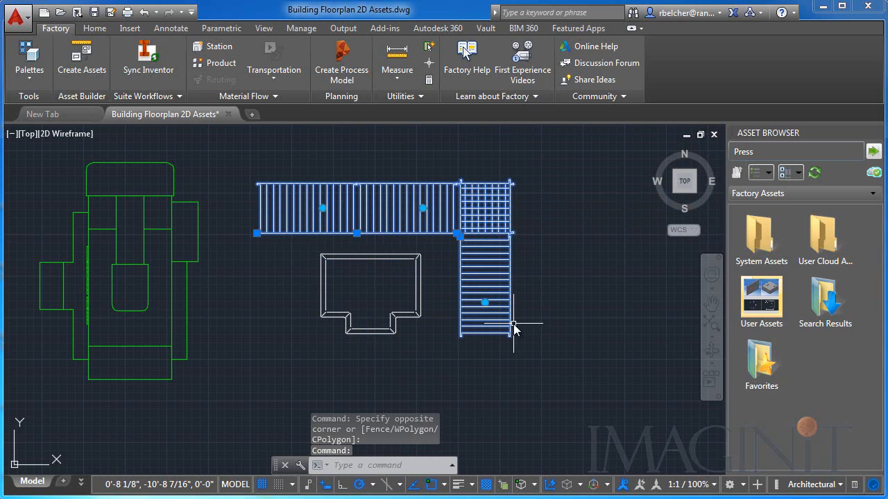
pyautogui.press('Delete')
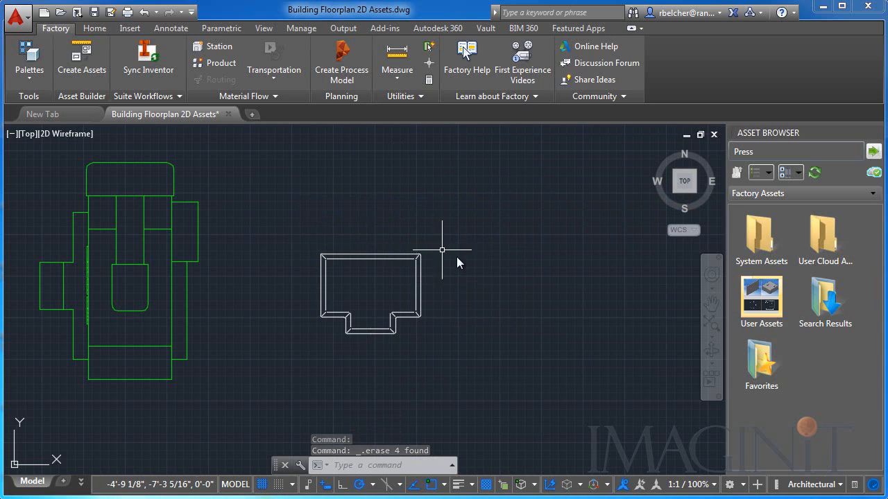
# Start Create Assets, mark the CNC Machine_Center block as an asset and set its 3D extrusion to 60 inches.
pyautogui.moveTo(496, 299); pyautogui.dragTo(460, 313, button='middle')
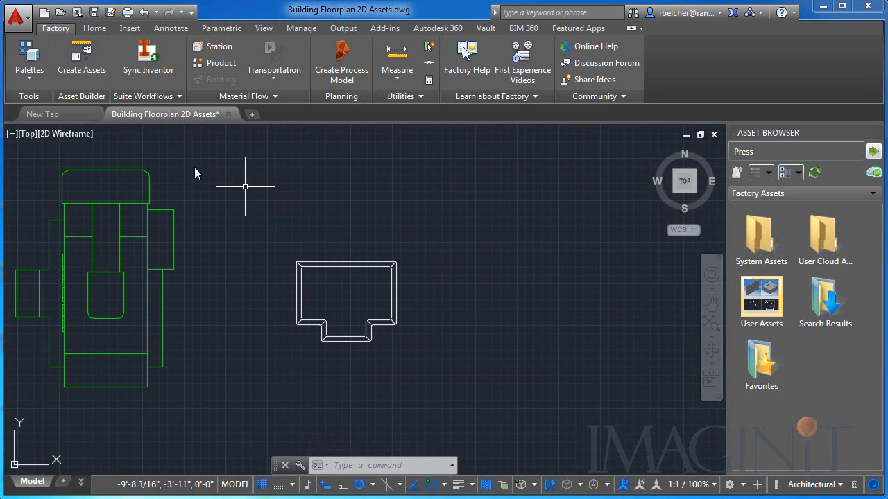
pyautogui.click(95, 74)
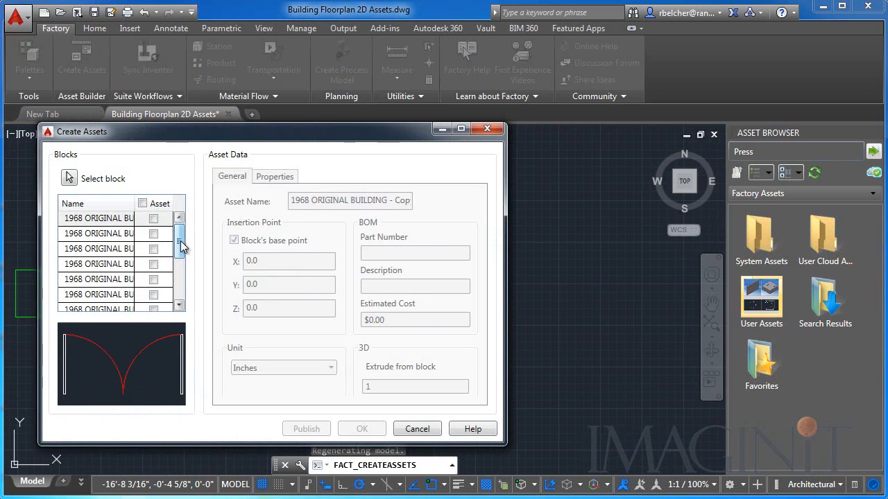
pyautogui.moveTo(181, 240); pyautogui.dragTo(182, 252)
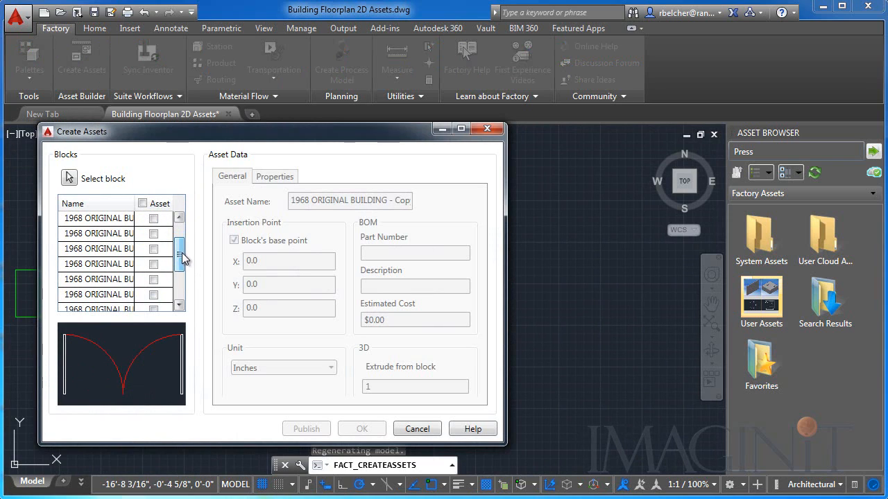
pyautogui.click(180, 306)
pyautogui.click(180, 307)
pyautogui.click(179, 306)
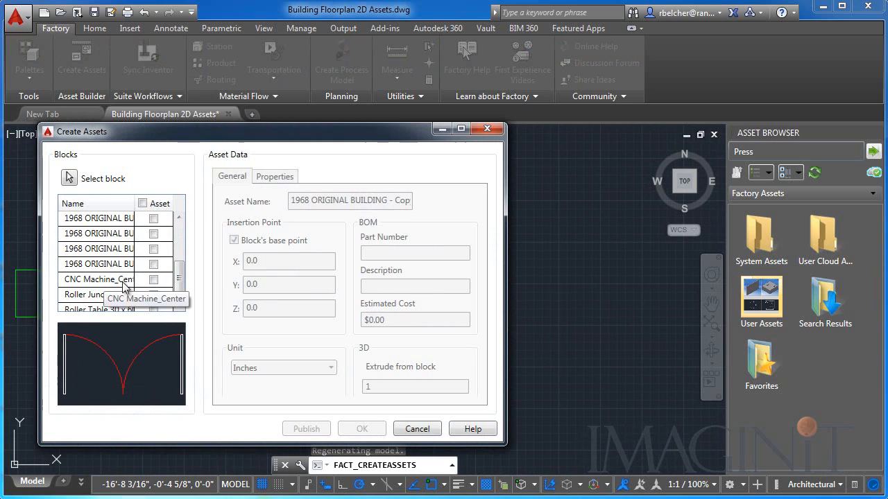
pyautogui.click(155, 282)
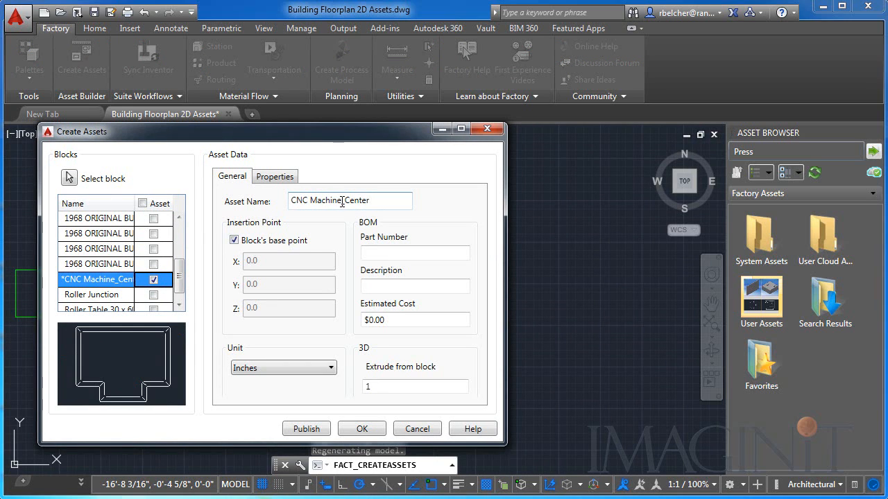
pyautogui.click(382, 387)
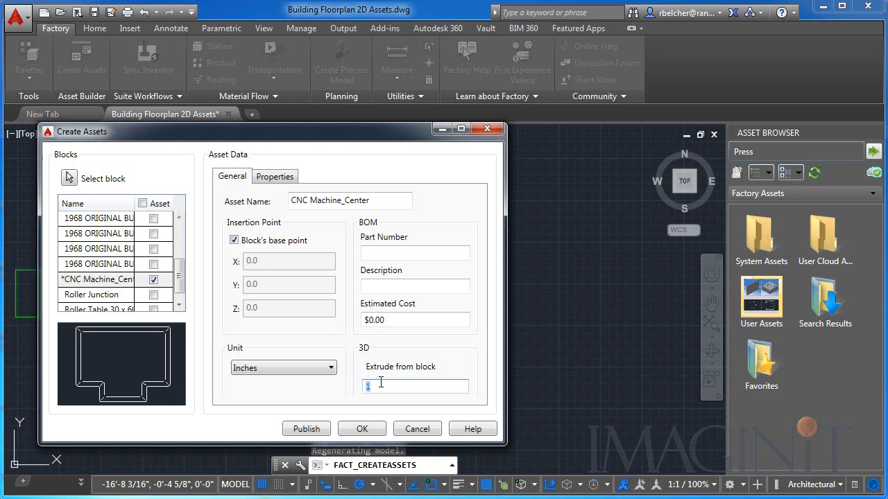
pyautogui.write('60')
# Set the asset's title property to "CNC Center" and its company to "IMAGINiT".
pyautogui.click(284, 182)
pyautogui.click(235, 219)
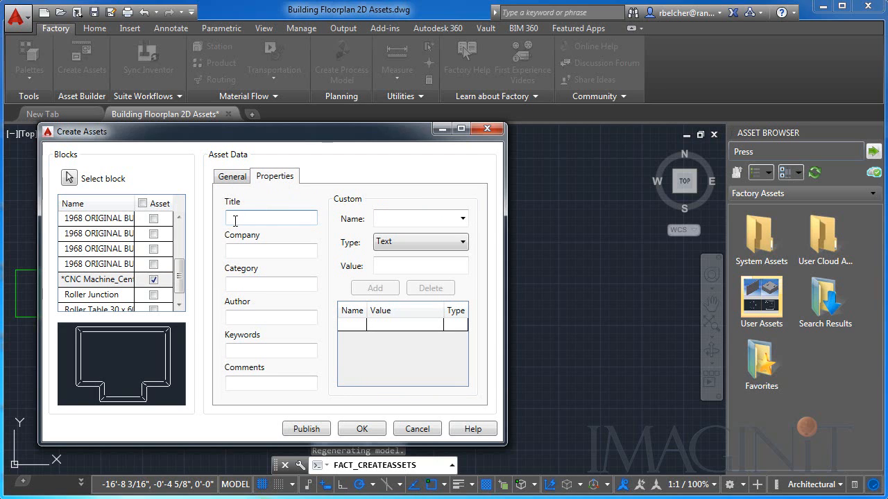
pyautogui.write('CN')
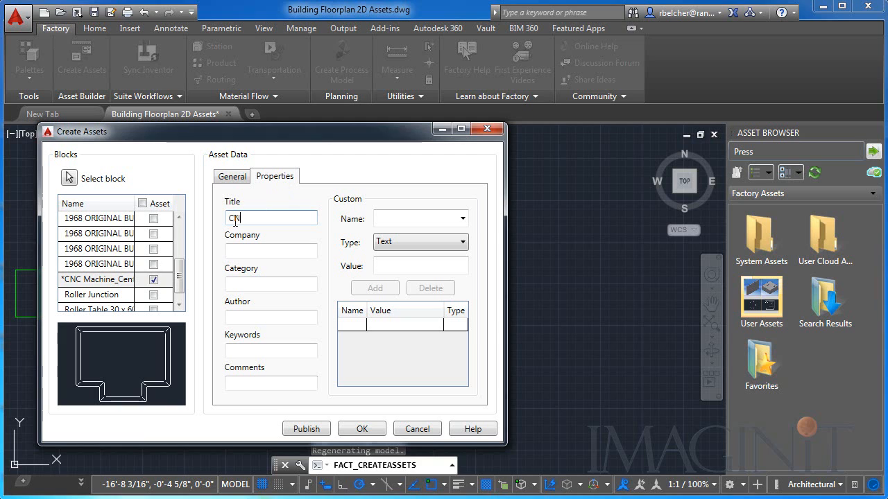
pyautogui.write('C Center')
pyautogui.click(238, 254)
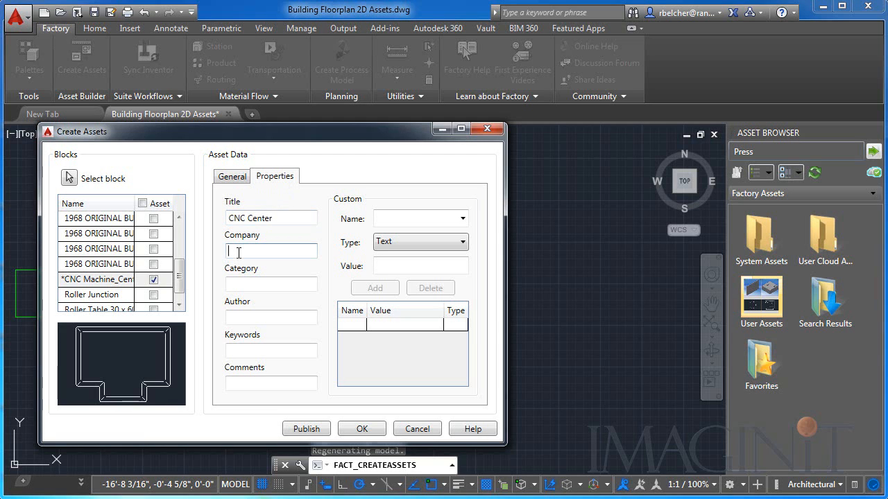
pyautogui.write('IMAG')
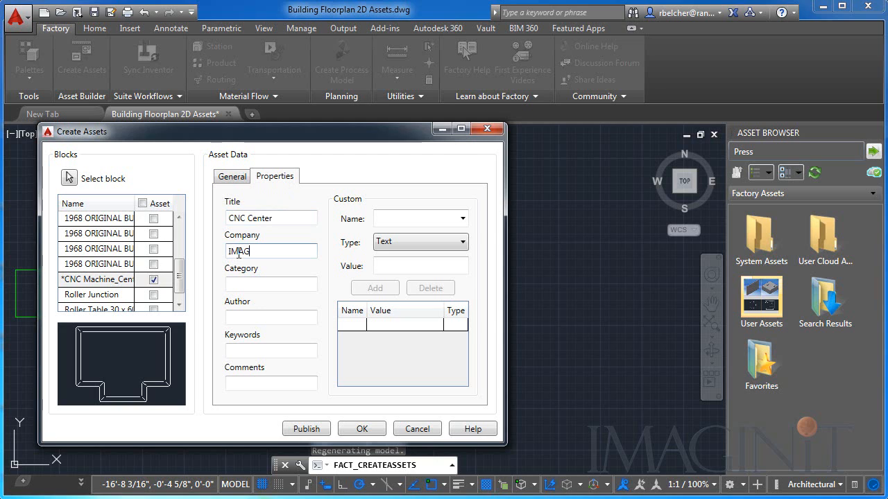
pyautogui.write('INiT')
# Publish the CNC machine asset locally to the ACAD 2D folder under User Assets.
pyautogui.click(307, 431)
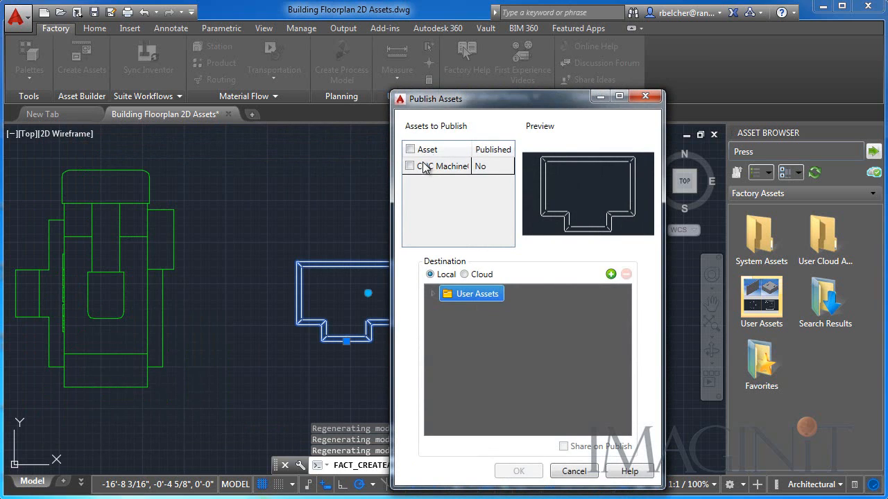
pyautogui.click(409, 166)
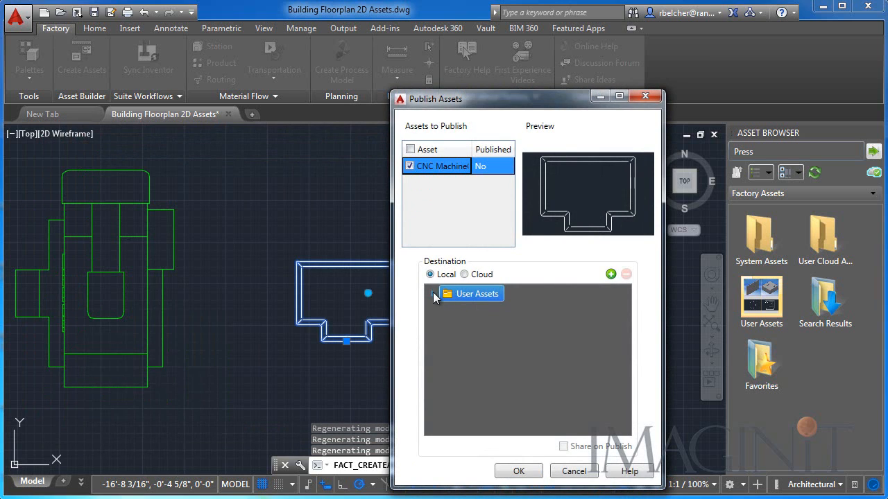
pyautogui.click(432, 294)
pyautogui.click(464, 329)
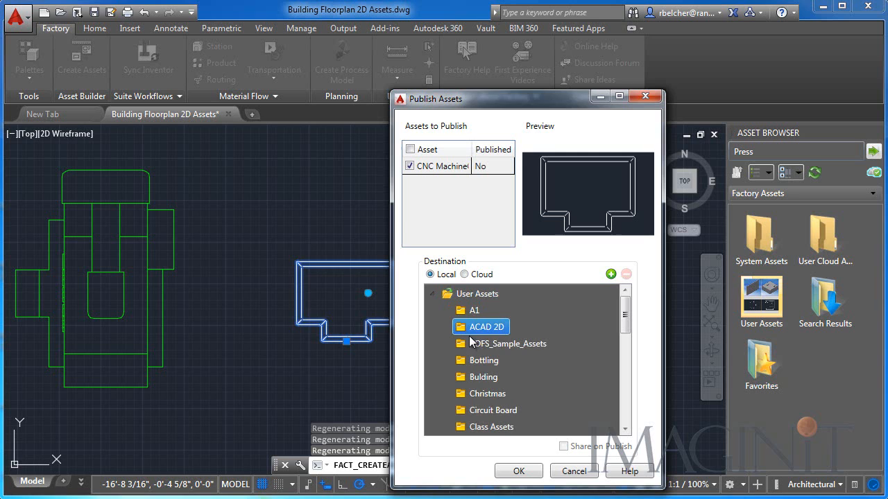
pyautogui.click(519, 472)
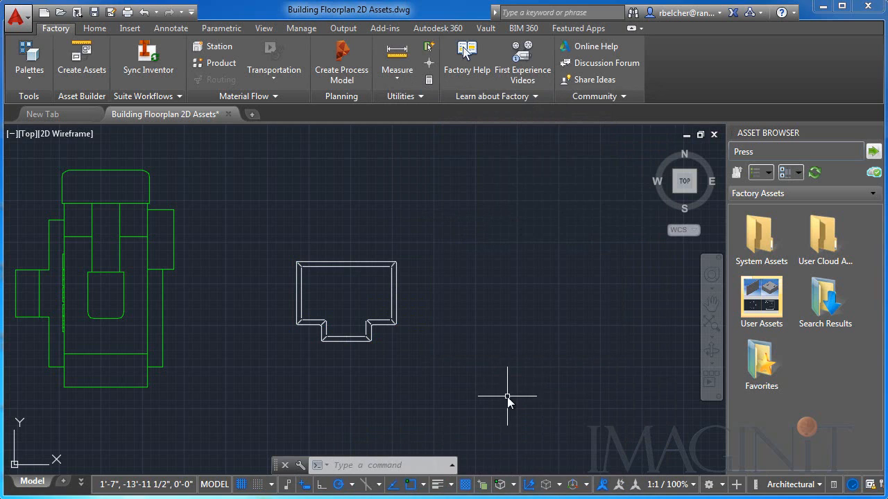
# Refresh the asset library and open the ACAD 2D folder in User Assets.
pyautogui.click(814, 172)
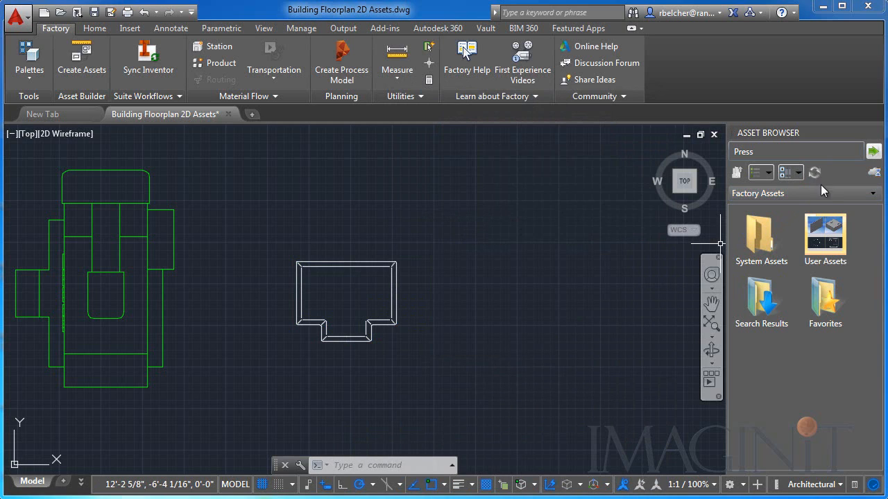
pyautogui.doubleClick(820, 247)
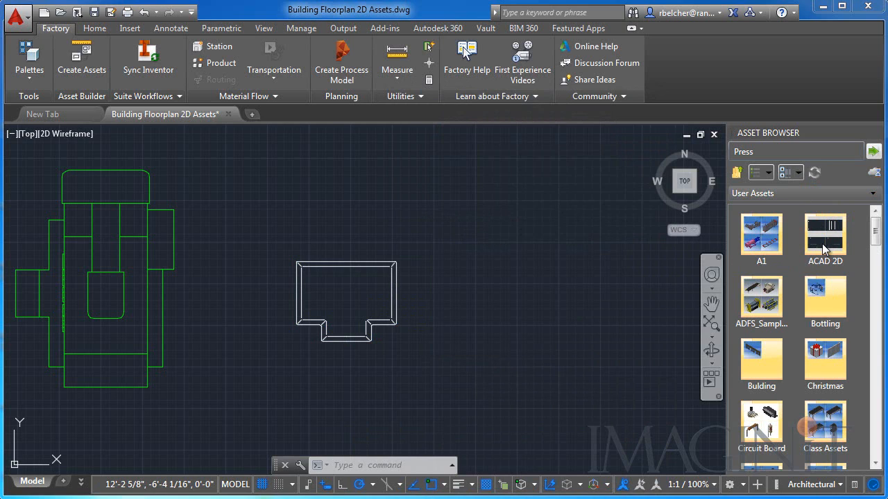
pyautogui.doubleClick(822, 244)
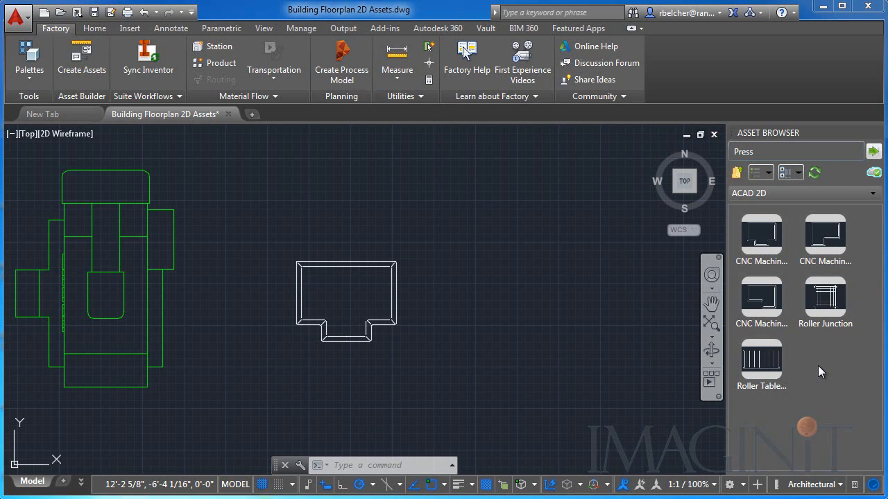
# Replace the CNC machine block beside the large press with one unrotated instance of the CNC machine asset from ACAD 2D.
pyautogui.click(390, 326)
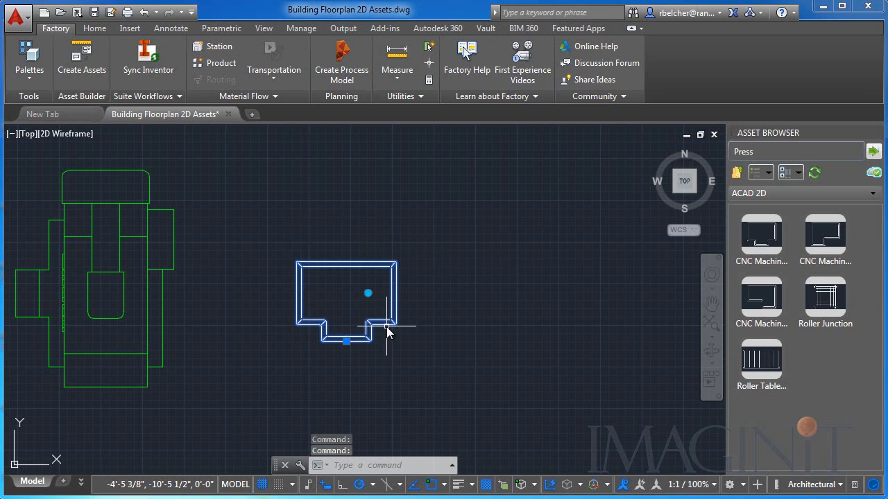
pyautogui.press('Delete')
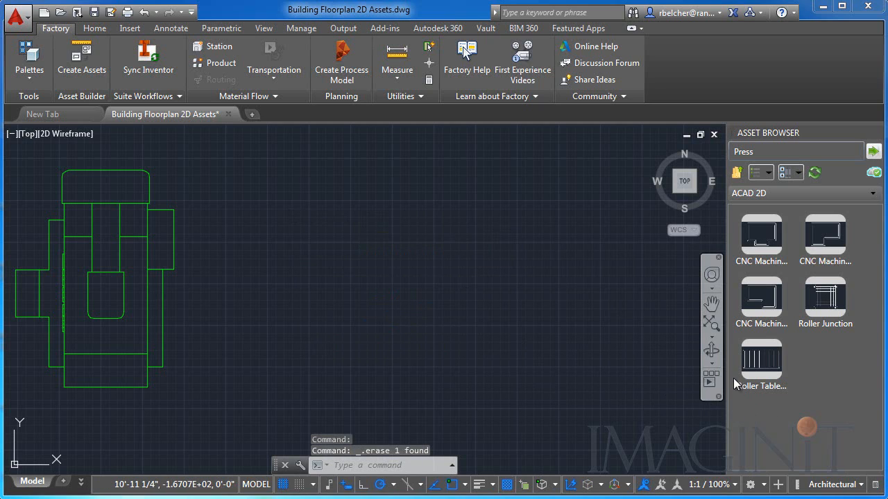
pyautogui.moveTo(762, 236); pyautogui.dragTo(389, 322)
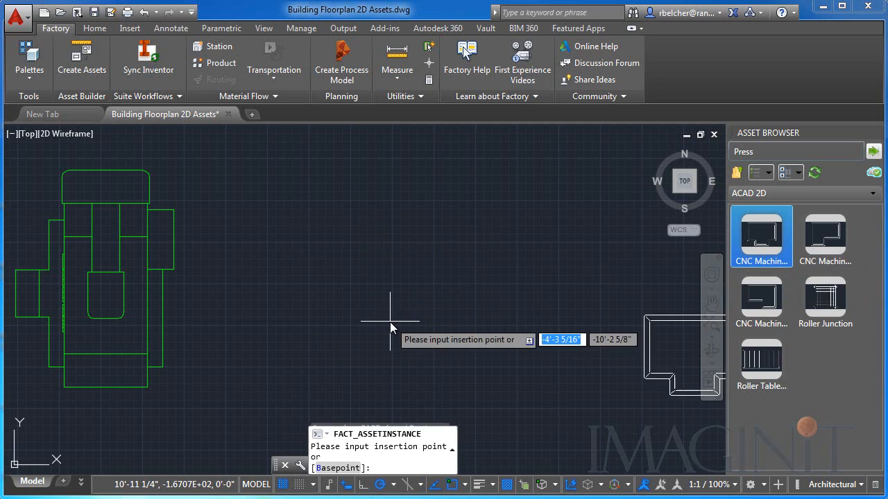
pyautogui.click(326, 355)
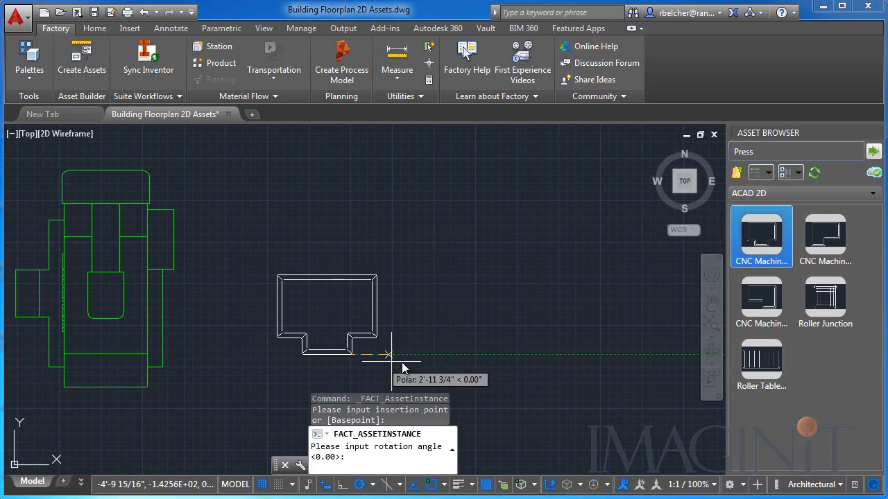
pyautogui.click(437, 355)
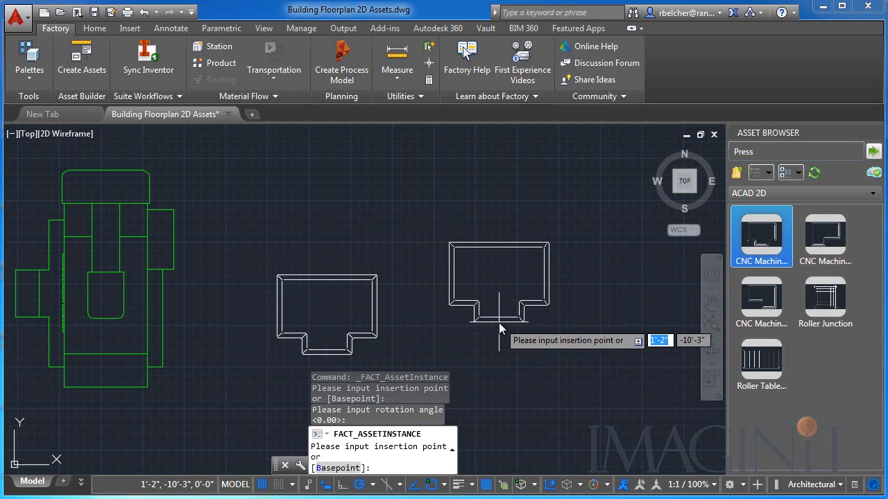
pyautogui.rightClick(502, 327)
pyautogui.click(532, 336)
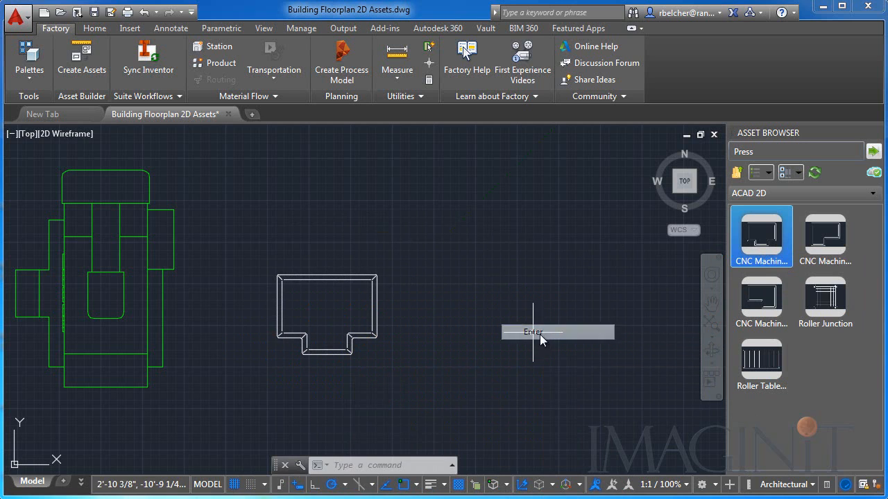
# Place two Roller Table assets end to end above the CNC machine, both at 0° rotation.
pyautogui.click(763, 370)
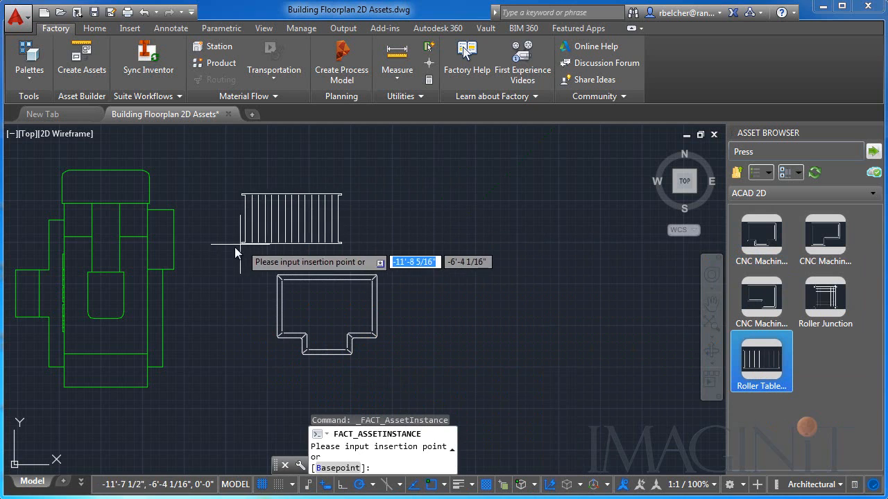
pyautogui.click(218, 249)
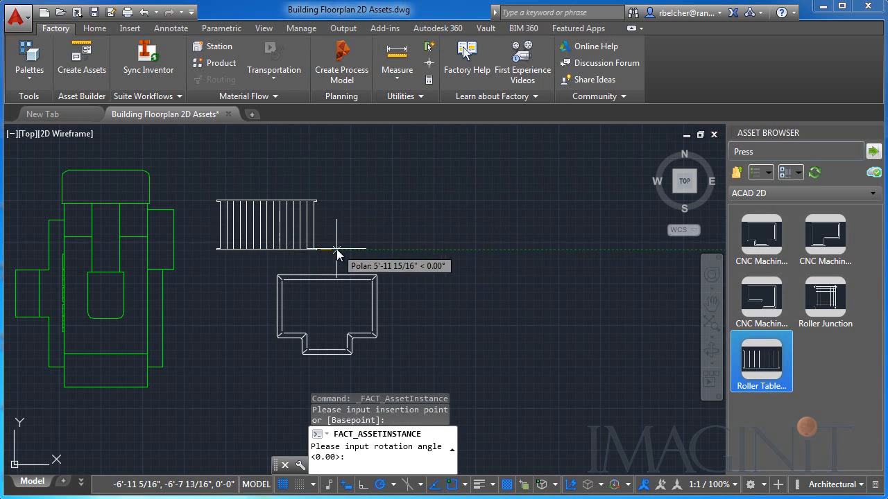
pyautogui.click(329, 251)
pyautogui.scroll(4, 305, 246)
pyautogui.click(291, 239)
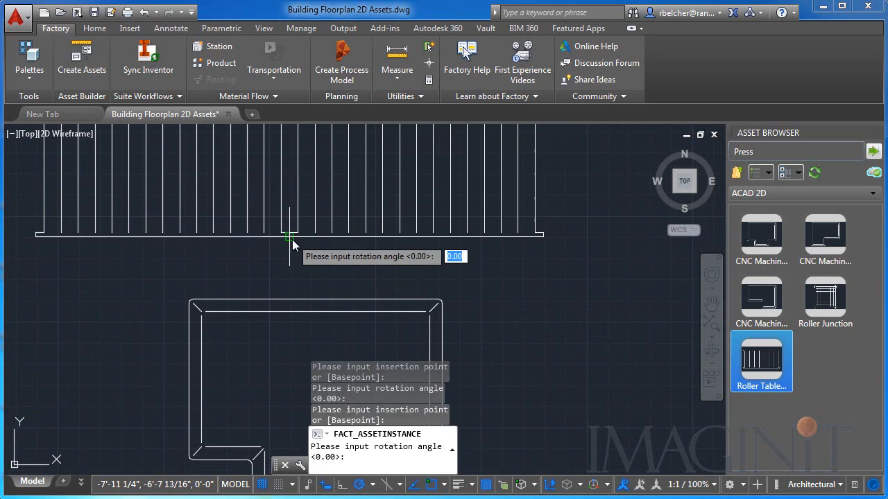
pyautogui.click(432, 242)
pyautogui.scroll(-5, 458, 272)
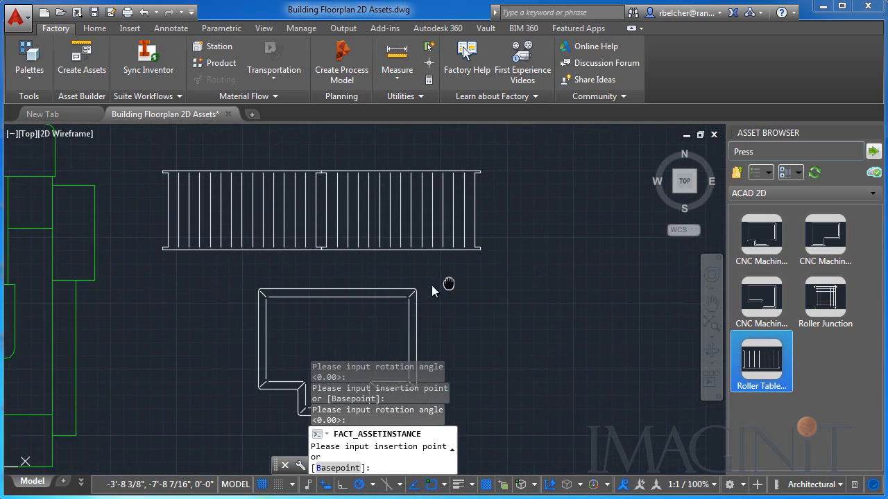
pyautogui.rightClick(437, 292)
pyautogui.click(470, 304)
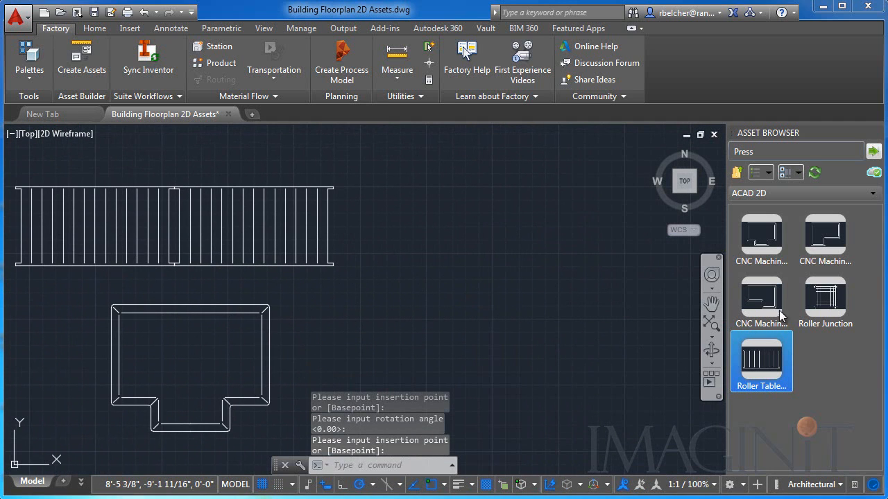
# Place a Roller Junction asset at 0° rotation, snapped to the right end of the roller tables.
pyautogui.moveTo(833, 302); pyautogui.dragTo(423, 263)
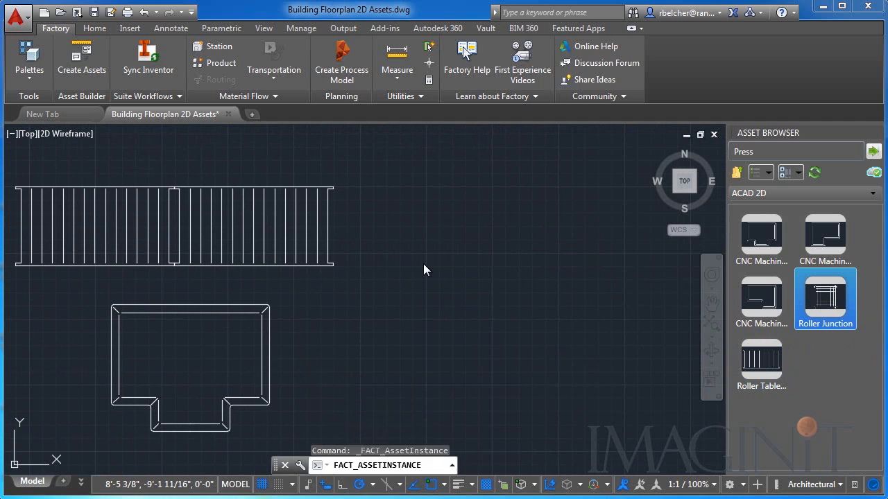
pyautogui.scroll(3, 354, 270)
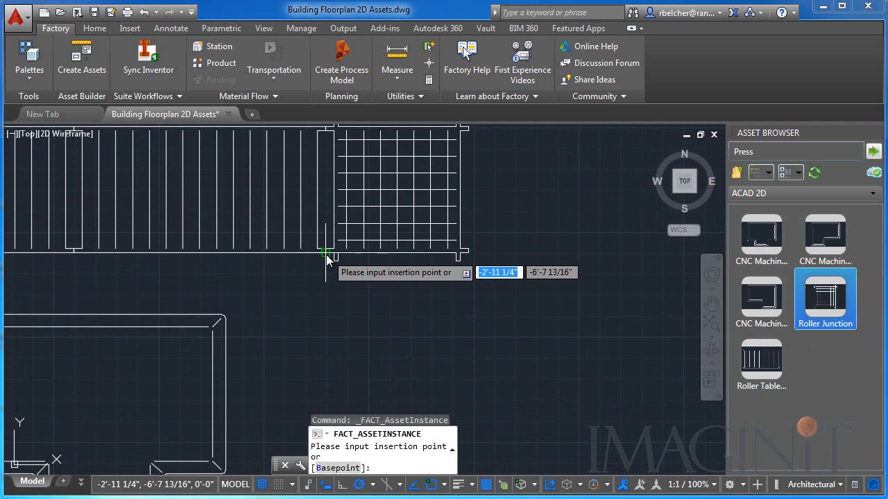
pyautogui.click(336, 258)
pyautogui.click(439, 257)
pyautogui.rightClick(570, 267)
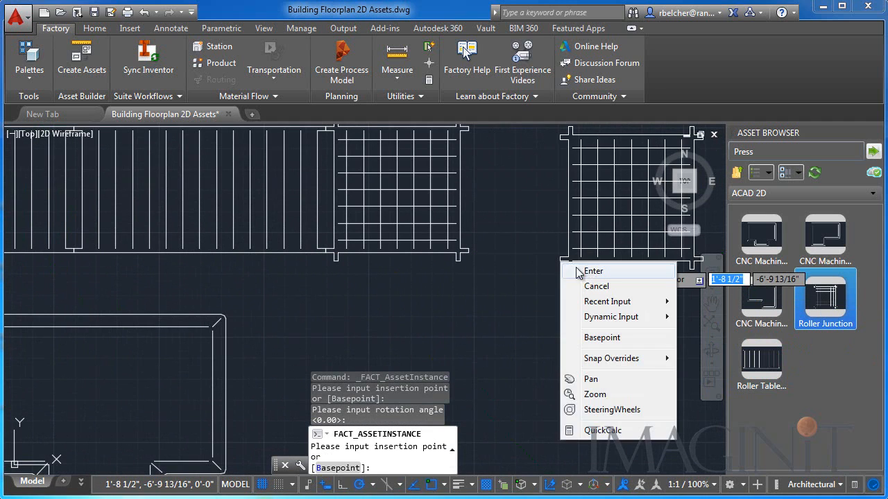
pyautogui.click(584, 272)
# Place a third Roller Table asset at the junction's lower left corner, rotated to run straight down beside the CNC machine.
pyautogui.click(746, 371)
pyautogui.moveTo(746, 371); pyautogui.dragTo(475, 341)
pyautogui.scroll(4, 430, 334)
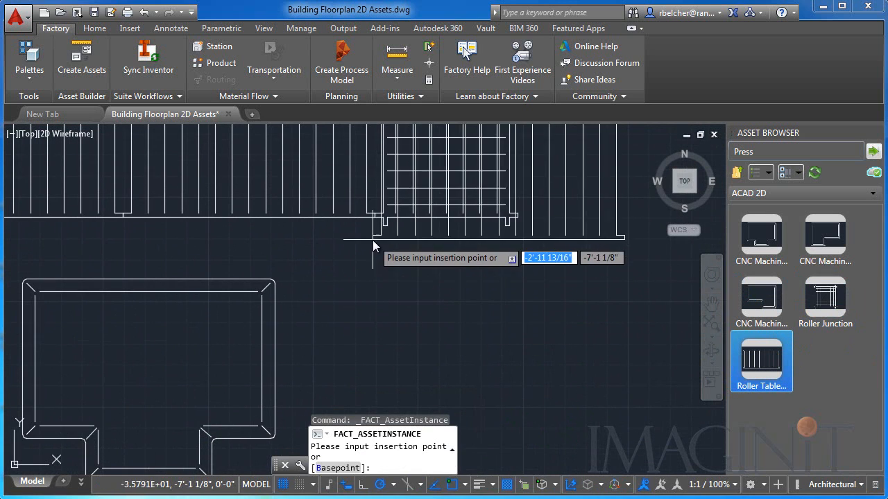
pyautogui.scroll(3, 389, 228)
pyautogui.click(389, 220)
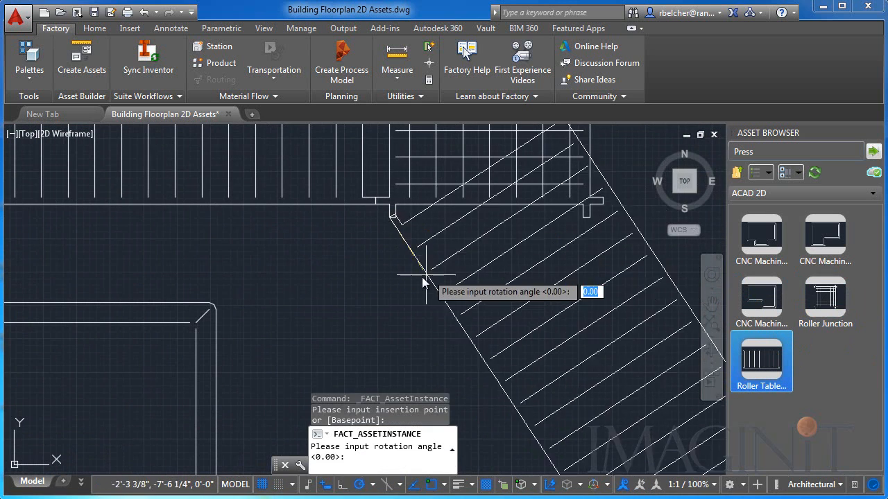
pyautogui.click(390, 287)
pyautogui.rightClick(540, 299)
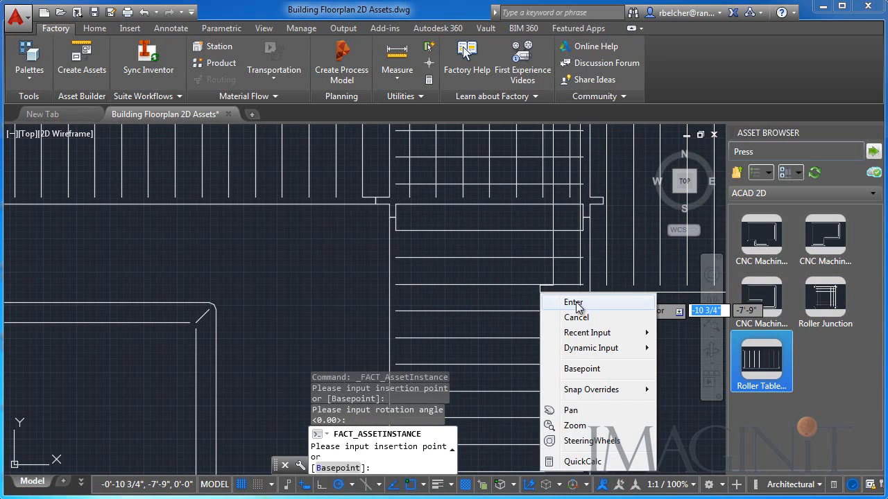
pyautogui.click(574, 301)
pyautogui.scroll(3, 603, 316)
pyautogui.scroll(-2, 589, 321)
pyautogui.scroll(-4, 586, 326)
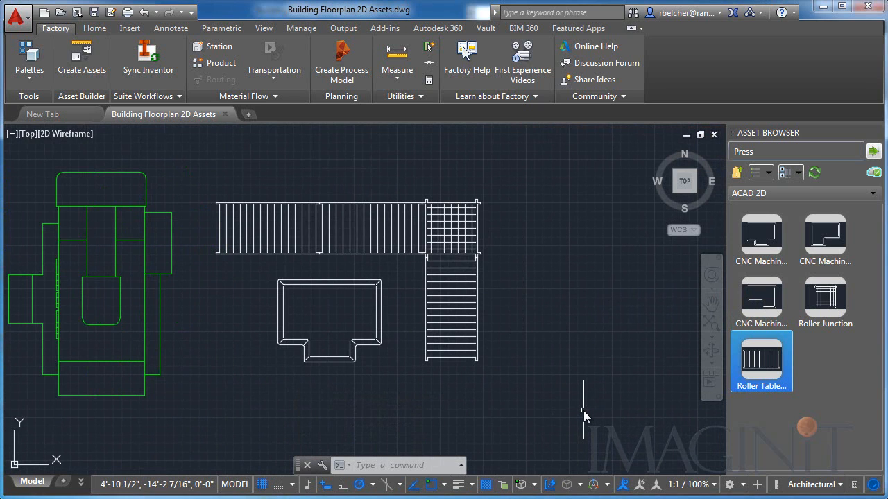
# Sync the floor plan to Inventor and inspect the 3D CNC machine and roller conveyor components in the assembly.
pyautogui.click(148, 60)
pyautogui.click(578, 299)
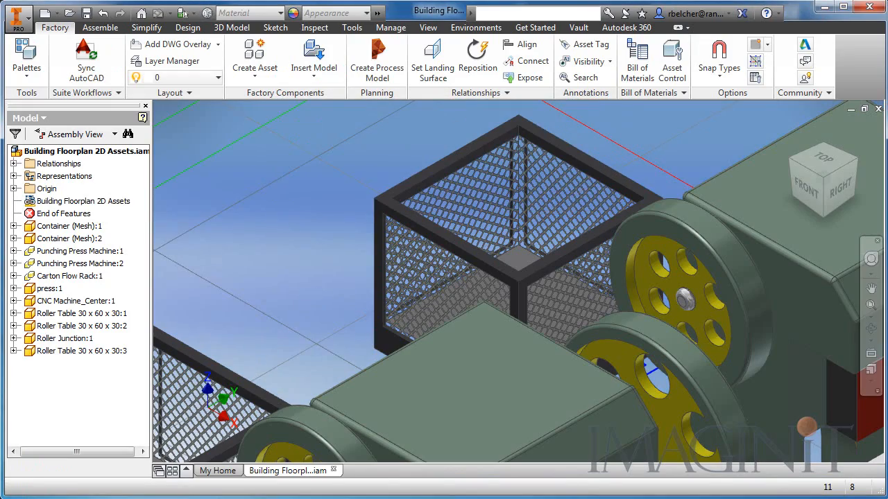
pyautogui.scroll(-10, 334, 224)
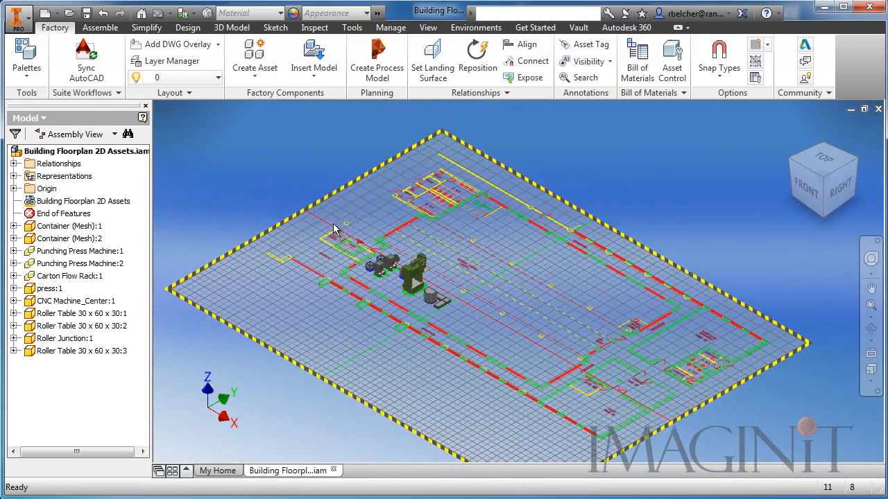
pyautogui.scroll(10, 437, 305)
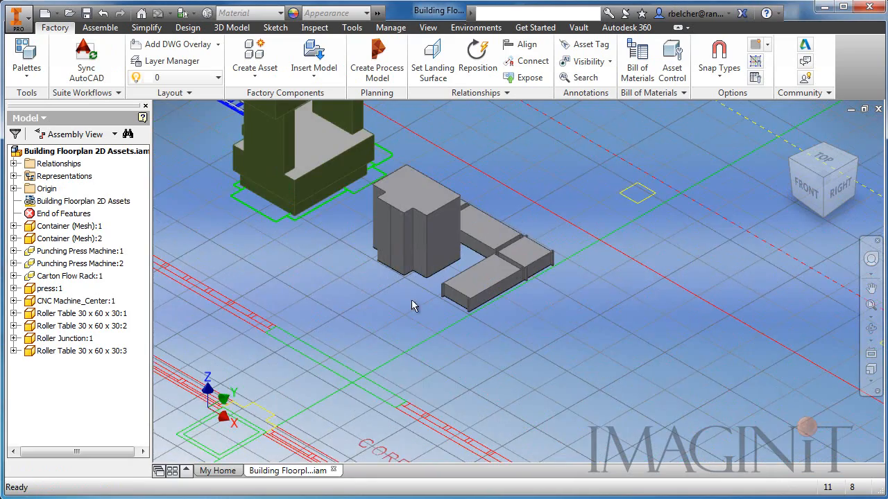
pyautogui.moveTo(398, 298); pyautogui.dragTo(397, 393, button='middle')
pyautogui.scroll(3, 537, 401)
pyautogui.moveTo(537, 403); pyautogui.dragTo(570, 408, button='middle')
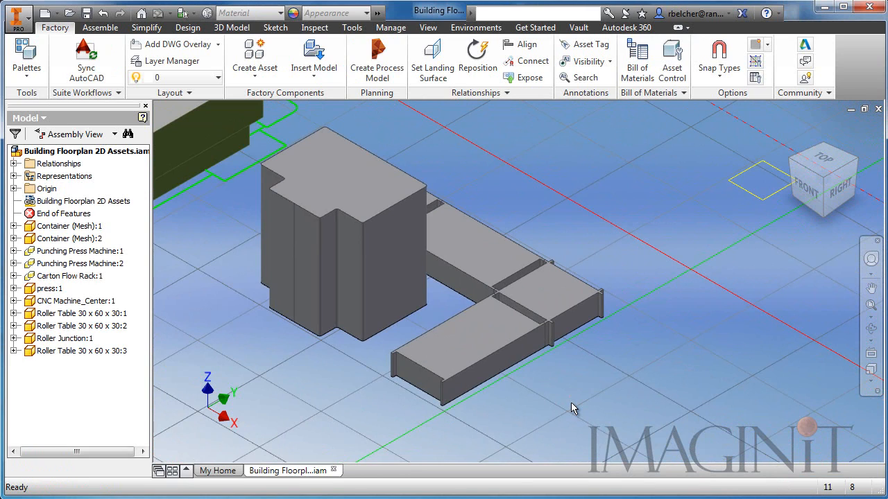
pyautogui.click(497, 362)
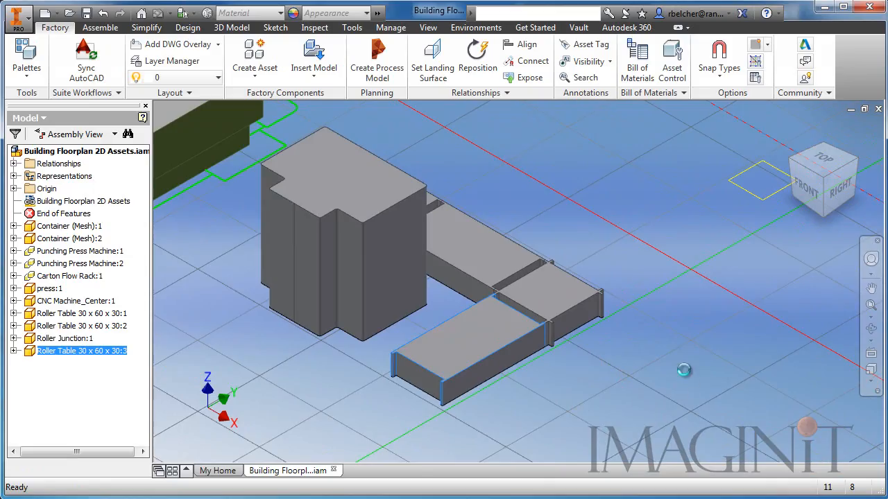
pyautogui.keyDown('shift'); pyautogui.moveTo(681, 349); pyautogui.dragTo(684, 374, button='middle'); pyautogui.keyUp('shift')
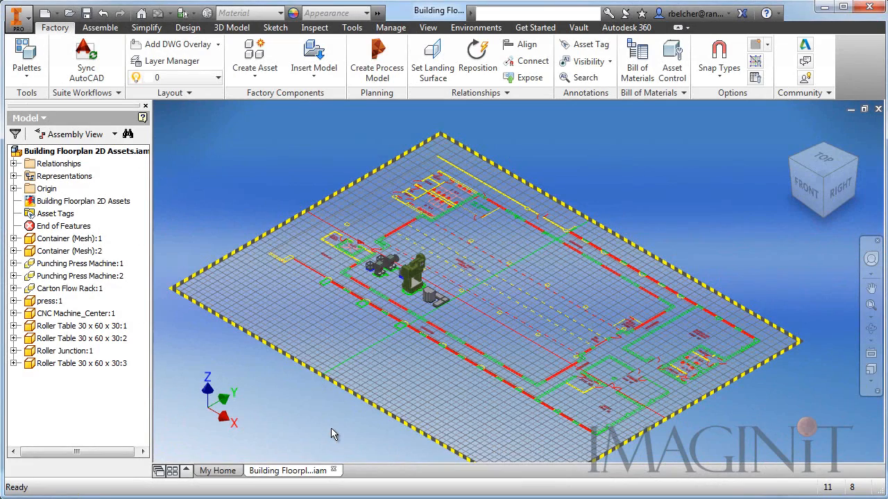
# Start an asset tag in the punching press area and enter Press 001A as the tag text.
pyautogui.scroll(5, 383, 263)
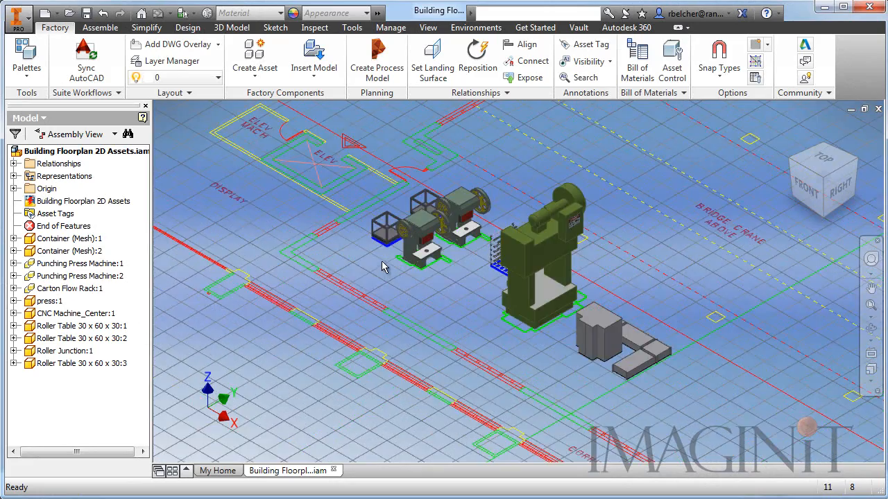
pyautogui.moveTo(385, 259); pyautogui.dragTo(433, 376, button='middle')
pyautogui.scroll(4, 414, 341)
pyautogui.scroll(-1, 414, 341)
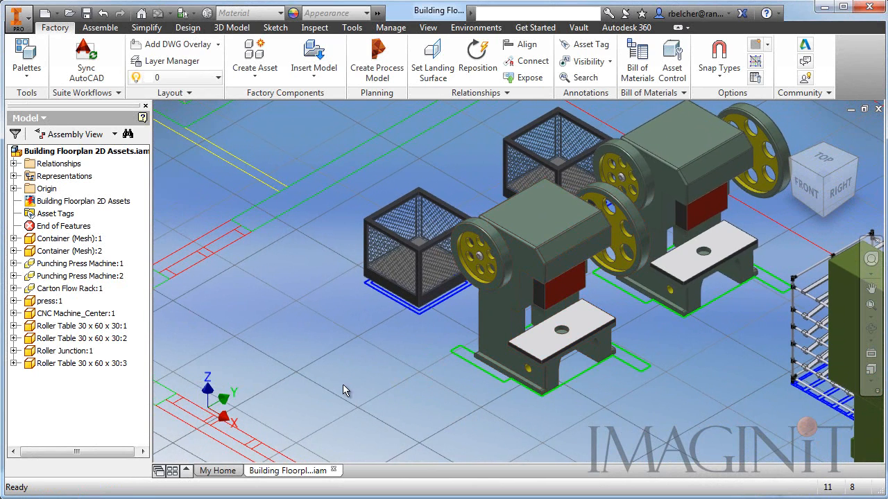
pyautogui.moveTo(343, 386); pyautogui.dragTo(366, 381, button='middle')
pyautogui.click(581, 43)
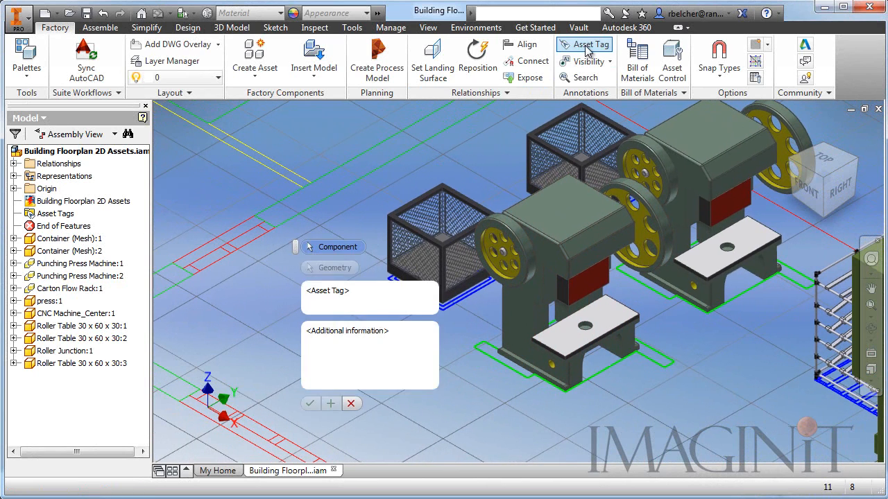
pyautogui.click(326, 291)
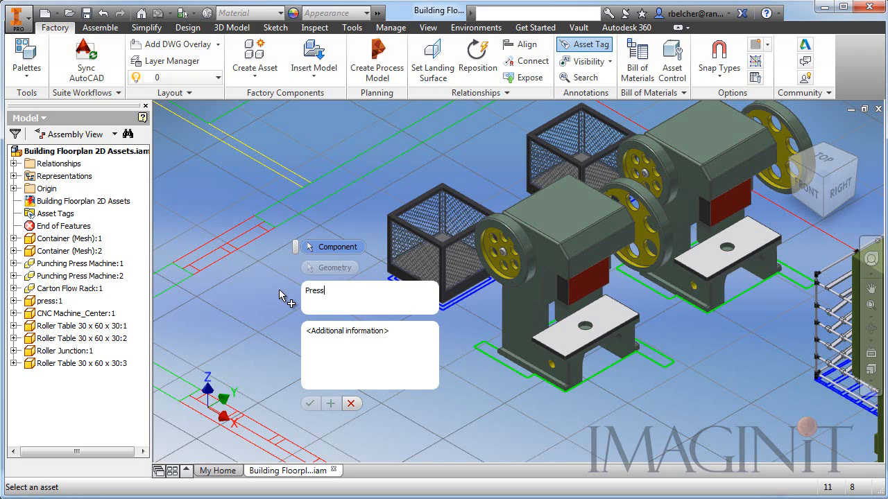
pyautogui.write('001A')
# Copy the Details and Vendor link lines from 2015 Asset Tag Links.txt in Notepad into the tag's additional information.
pyautogui.click(388, 332)
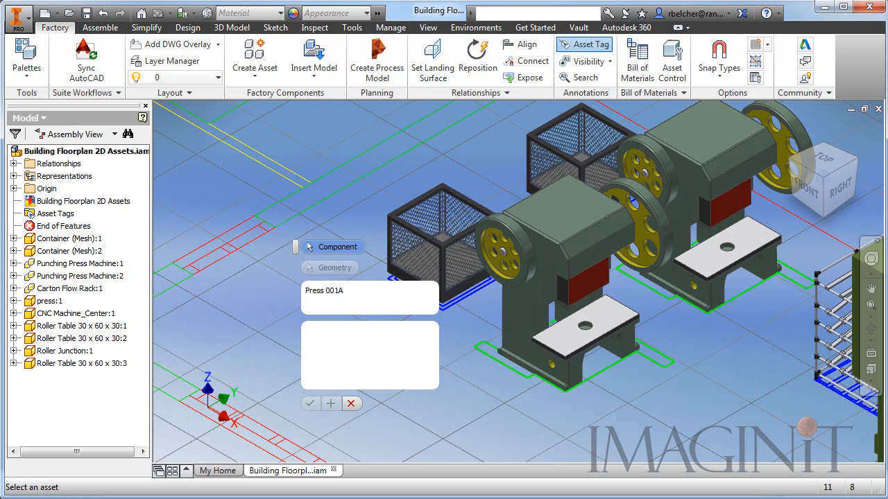
pyautogui.hotkey('alt', 'Tab')
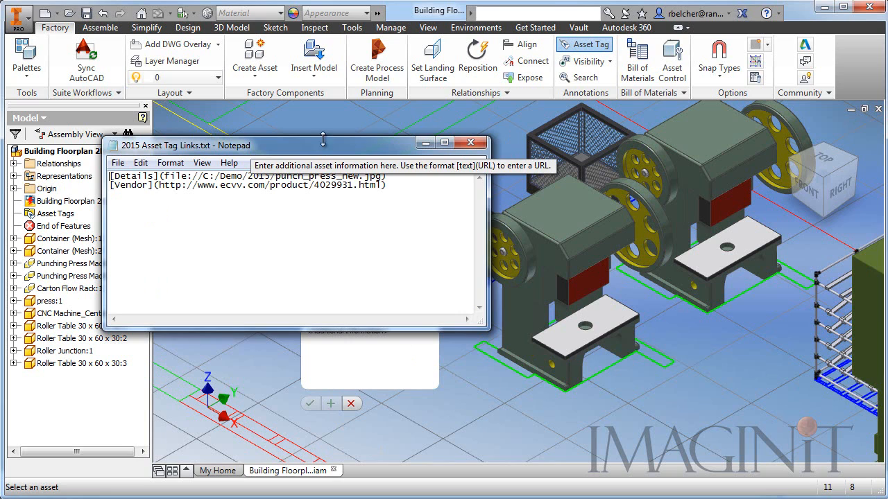
pyautogui.moveTo(313, 149); pyautogui.dragTo(283, 131)
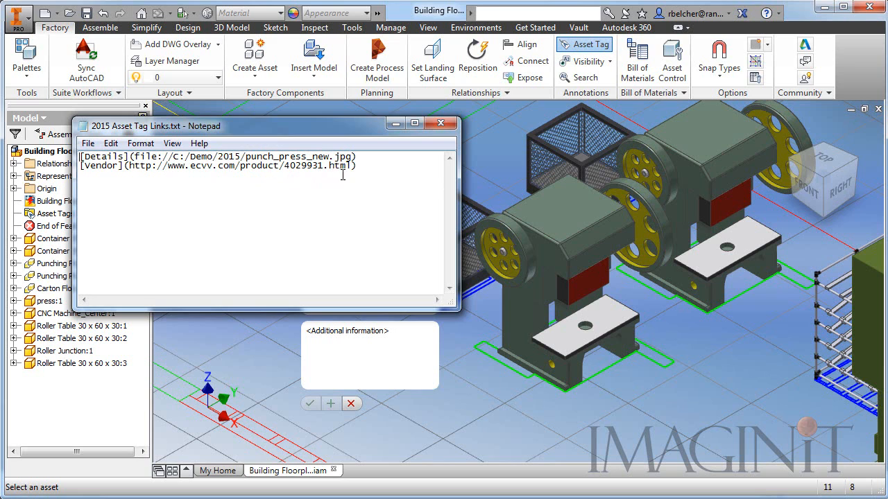
pyautogui.moveTo(358, 167); pyautogui.dragTo(79, 157)
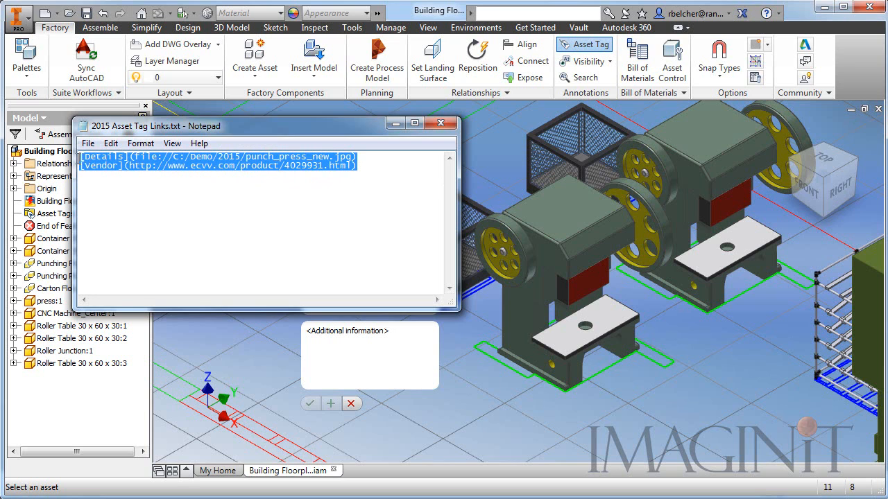
pyautogui.rightClick(104, 163)
pyautogui.click(135, 209)
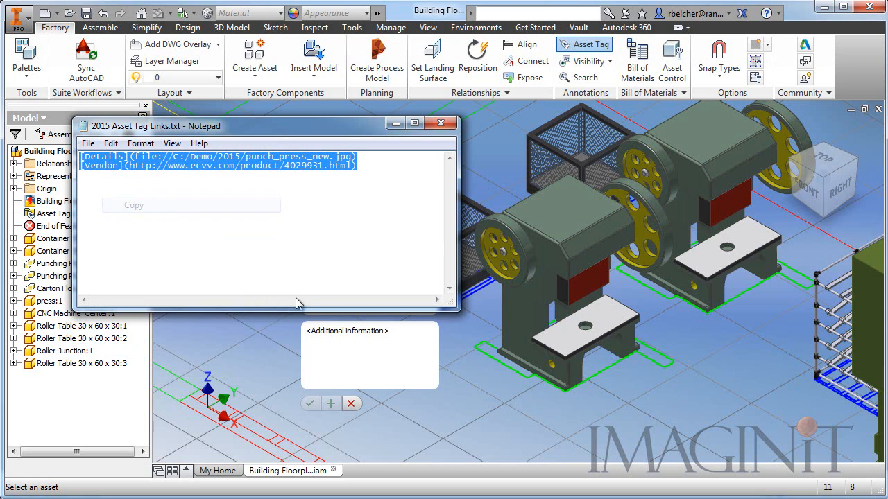
pyautogui.click(316, 333)
pyautogui.rightClick(315, 334)
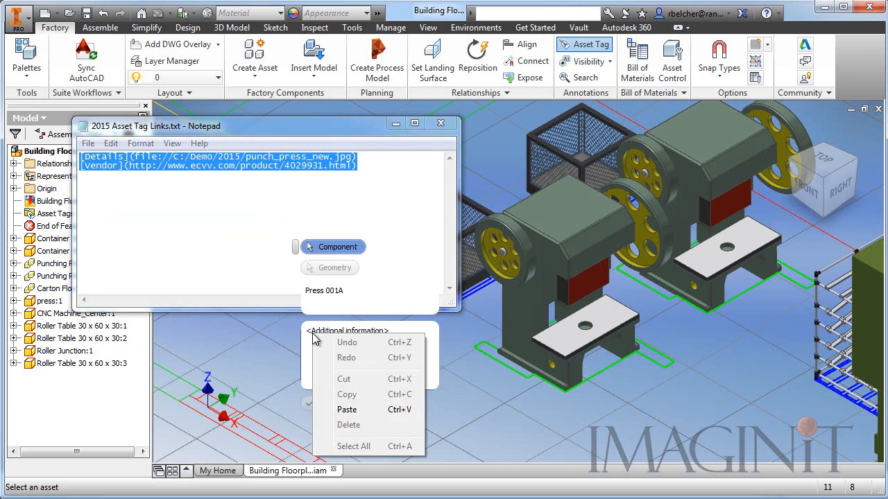
pyautogui.click(348, 409)
pyautogui.click(396, 123)
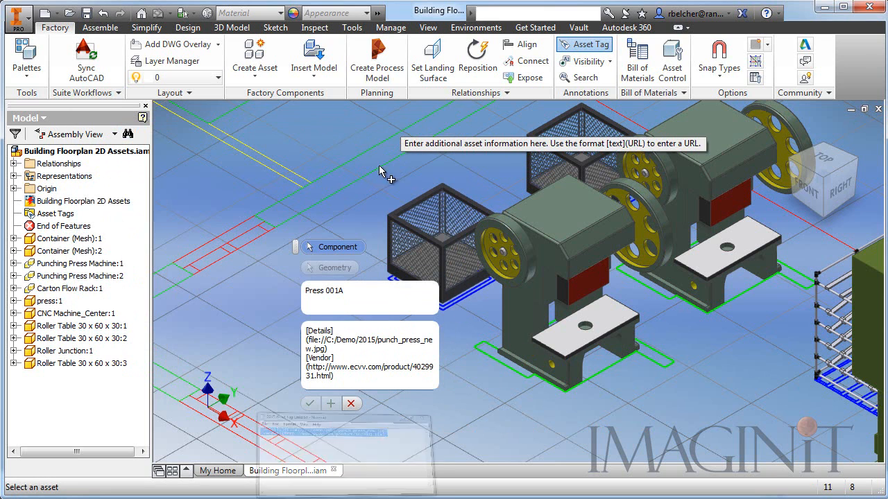
# Attach the Press 001A tag to the punching press beside the nearer mesh container, on its work table, and finish the tag.
pyautogui.click(358, 300)
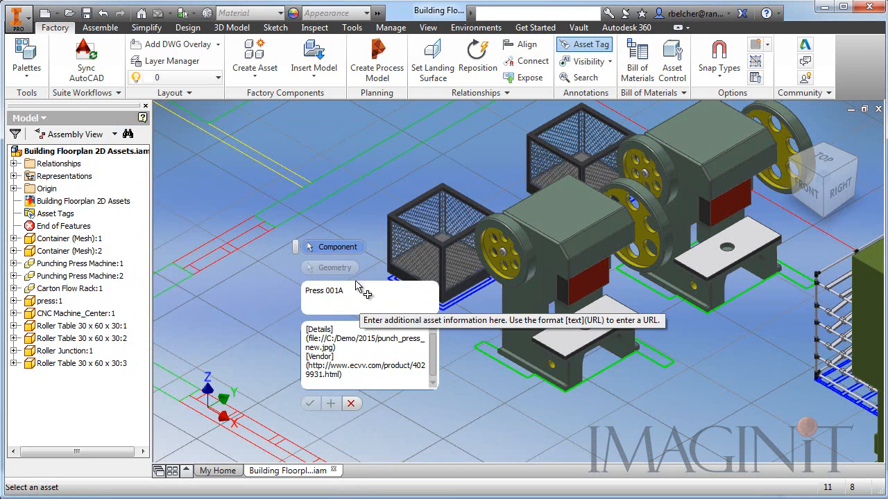
pyautogui.click(555, 327)
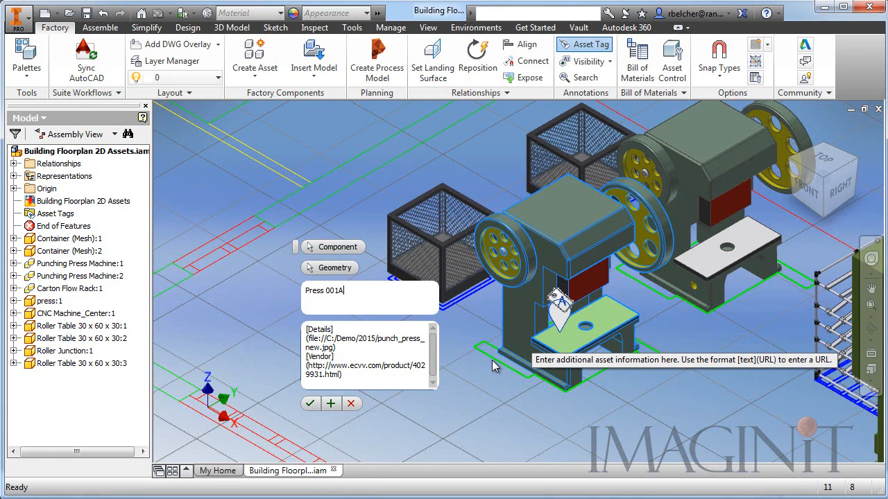
pyautogui.click(310, 403)
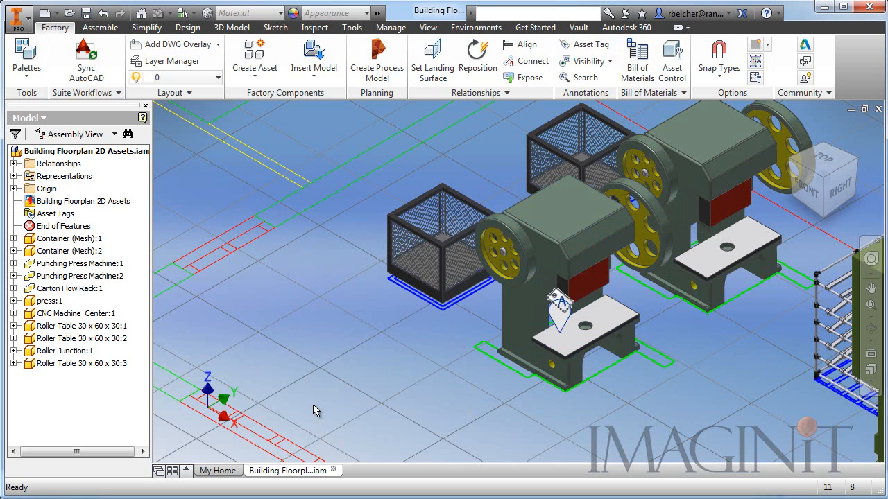
# Check the Press 001A tag by opening its Details image, closing it, and opening its Vendor link.
pyautogui.moveTo(558, 321)
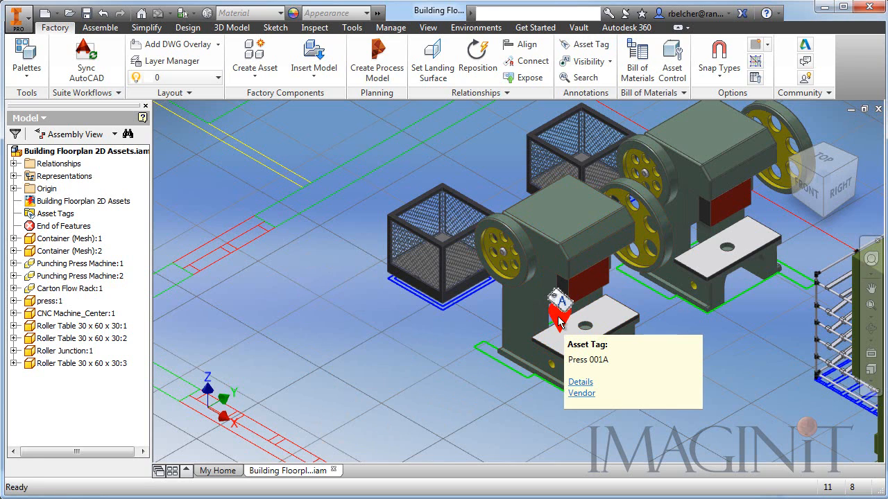
pyautogui.click(585, 383)
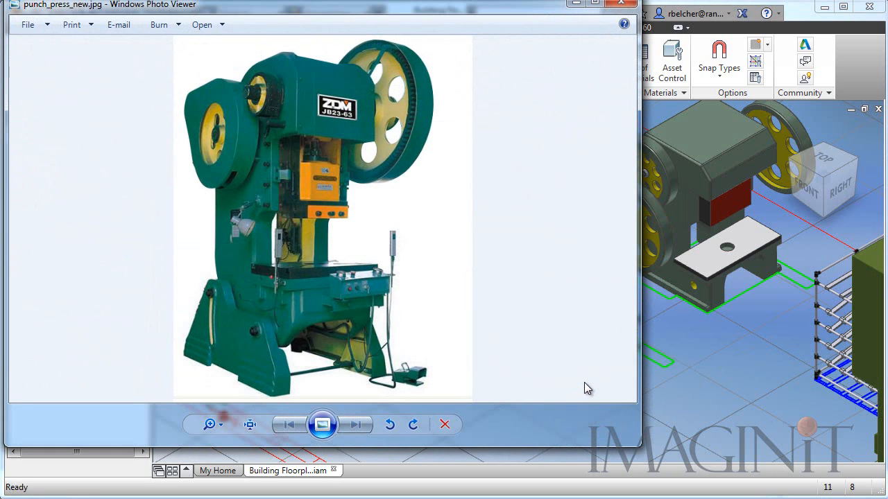
pyautogui.click(621, 3)
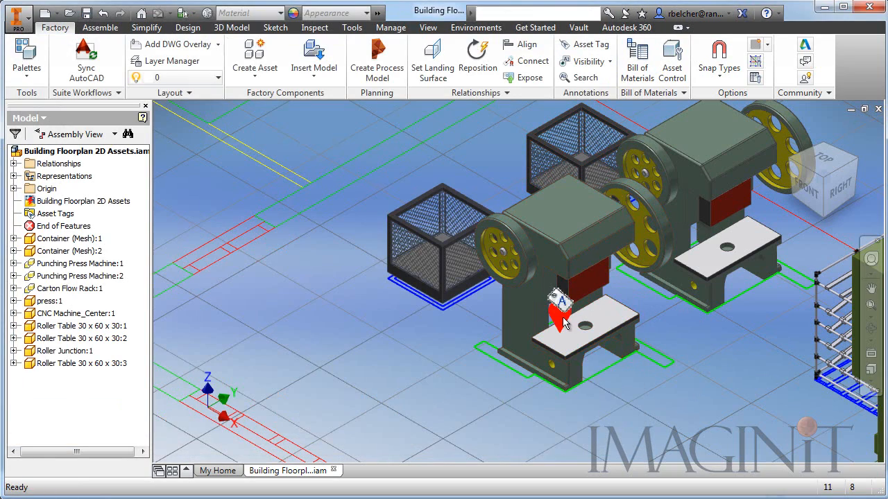
pyautogui.moveTo(560, 304)
pyautogui.click(585, 394)
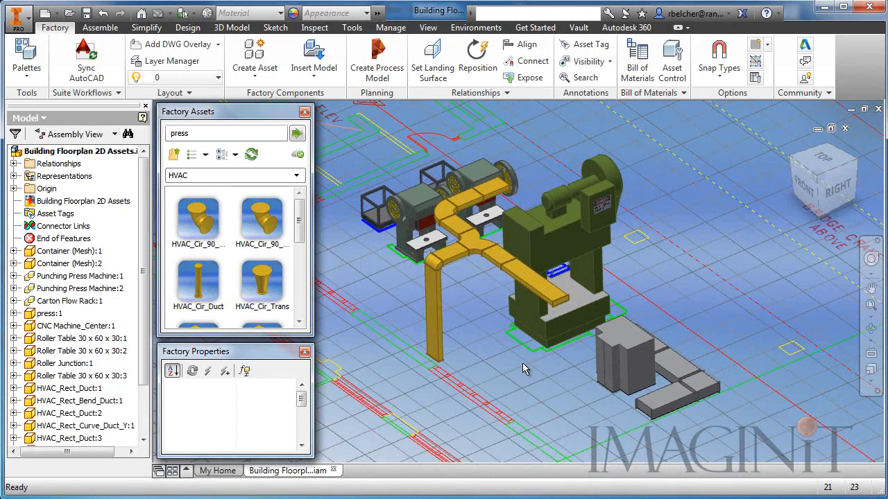
# Place a curved rectangular HVAC duct asset on the floor in front of the green press, without repositioning it.
pyautogui.scroll(5, 495, 310)
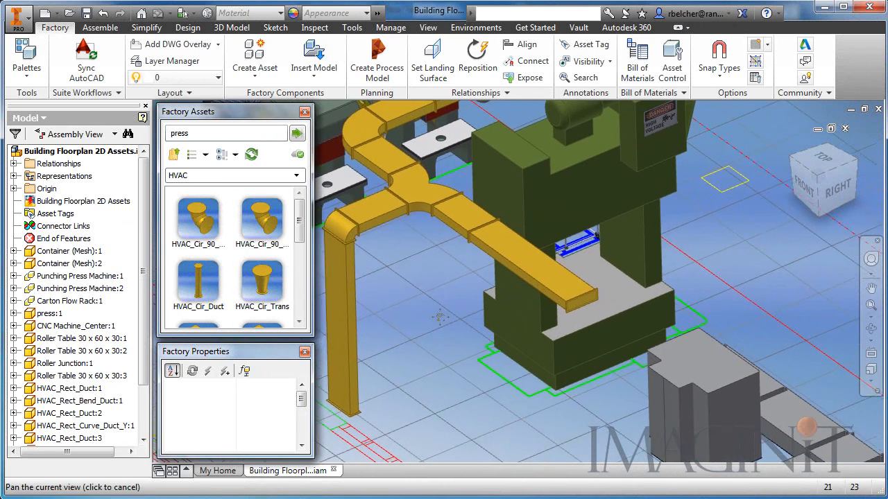
pyautogui.moveTo(439, 317); pyautogui.dragTo(408, 271, button='middle')
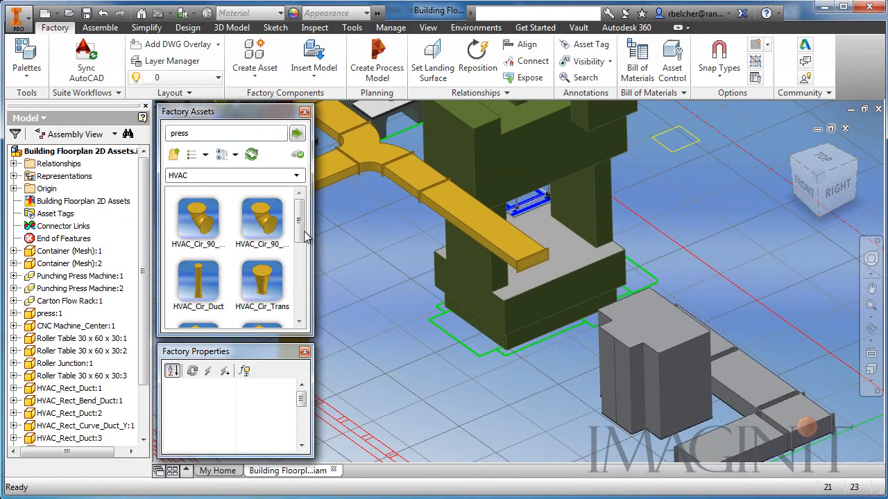
pyautogui.scroll(-5, 278, 270)
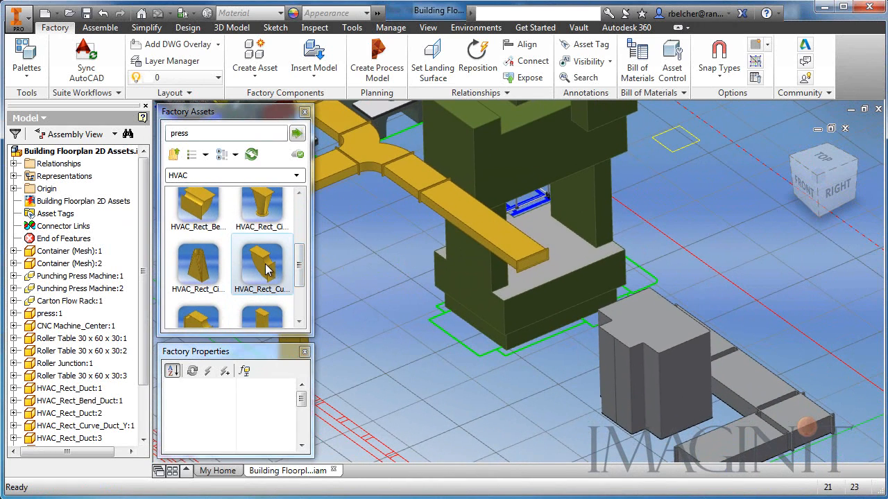
pyautogui.moveTo(266, 264); pyautogui.dragTo(524, 299)
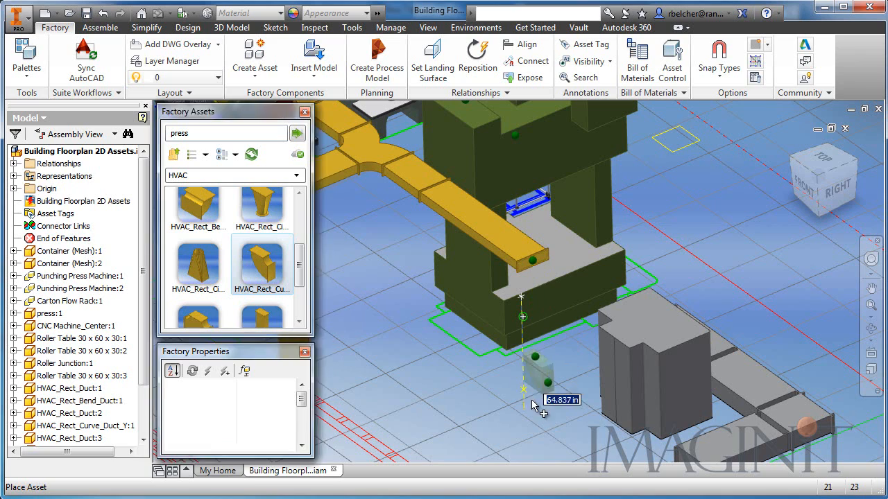
pyautogui.click(495, 410)
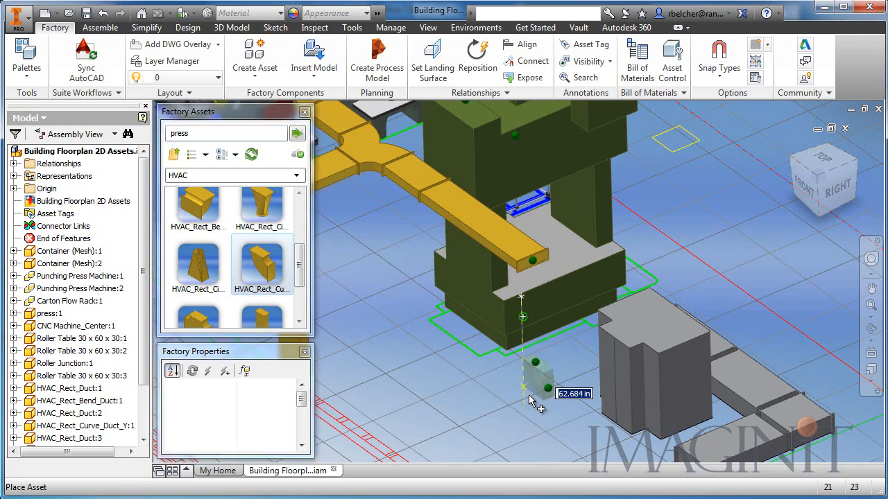
pyautogui.click(547, 412)
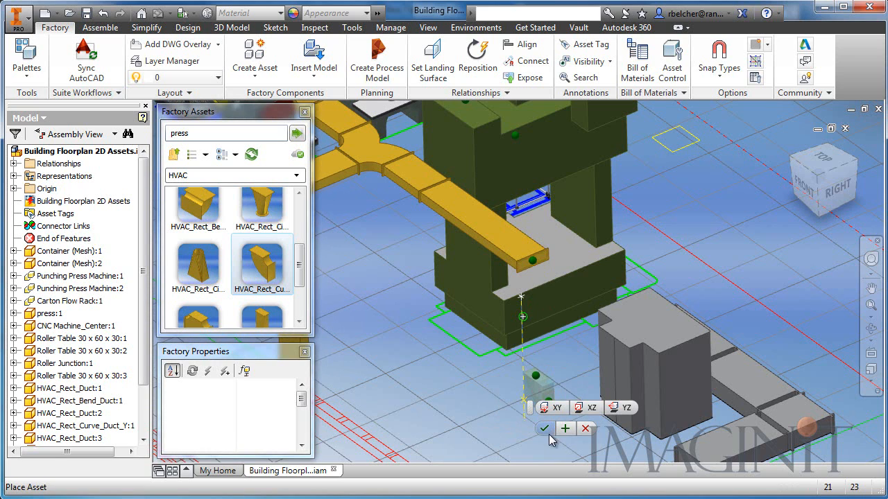
pyautogui.click(544, 428)
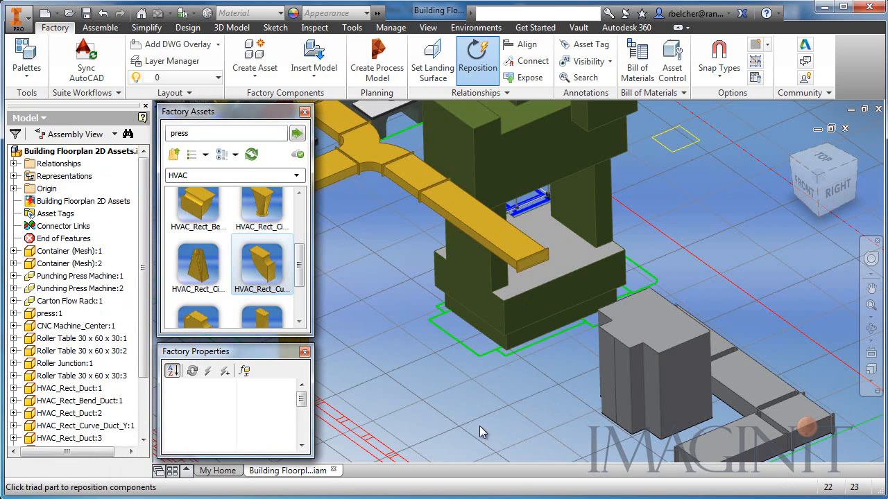
pyautogui.press('Escape')
pyautogui.scroll(3, 552, 371)
pyautogui.moveTo(561, 372); pyautogui.dragTo(557, 363, button='middle')
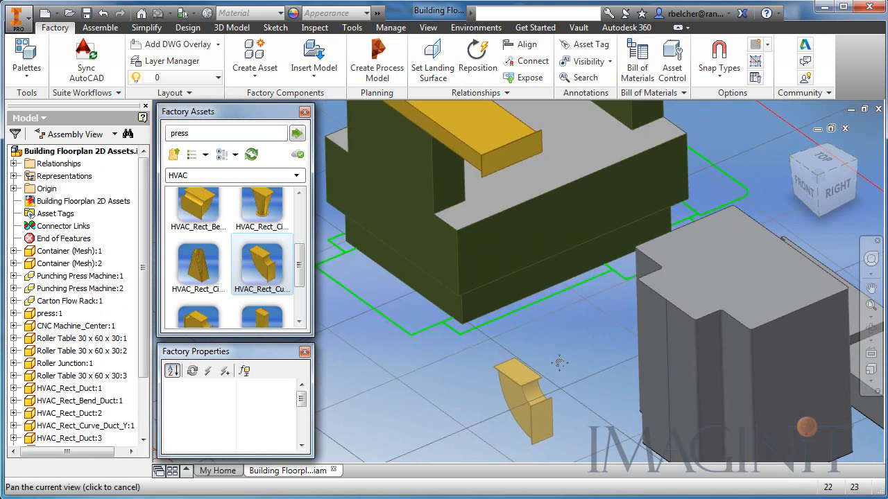
pyautogui.click(536, 63)
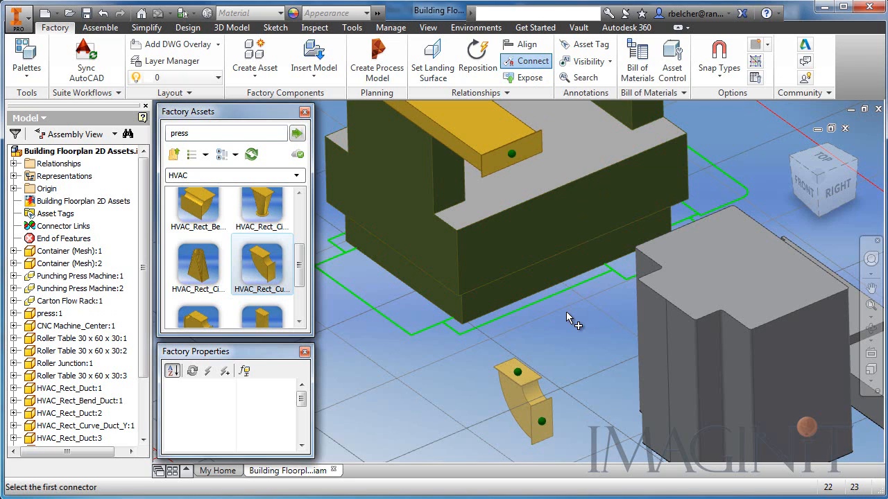
pyautogui.click(518, 374)
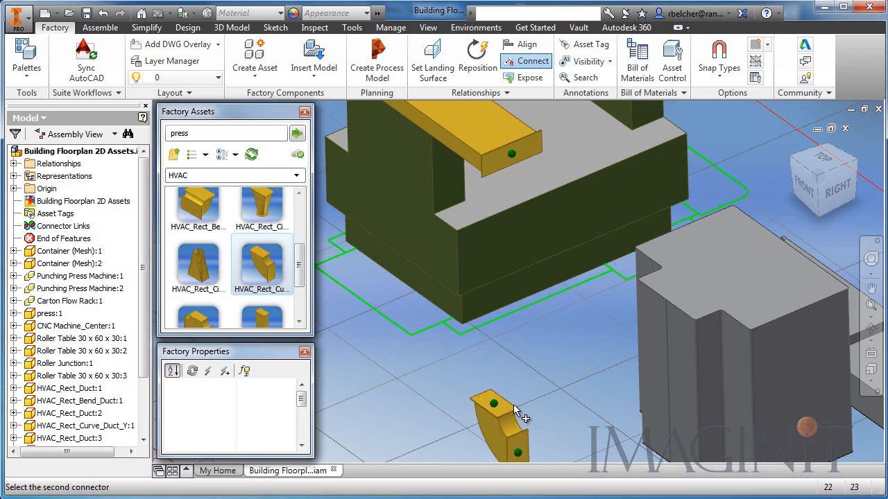
pyautogui.press('Escape')
# Connect the vertical end of the loose curved duct to the open end of the duct run beside the green press.
pyautogui.click(527, 61)
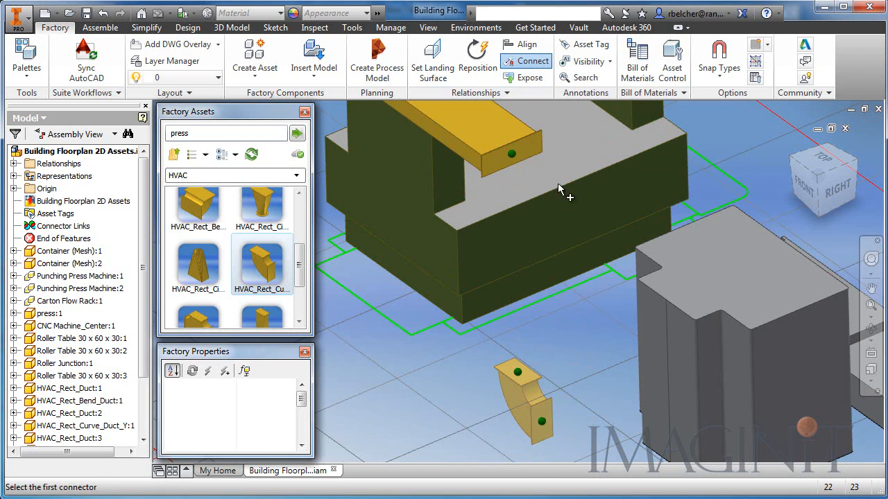
pyautogui.click(544, 422)
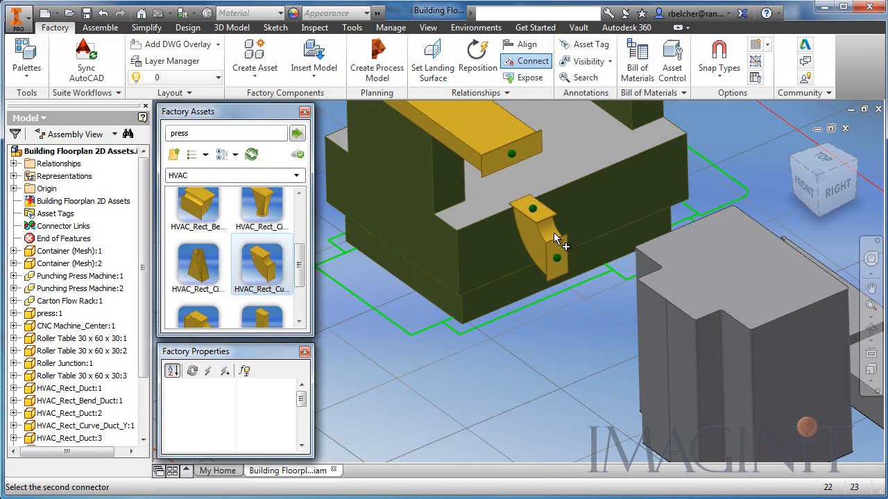
pyautogui.click(513, 160)
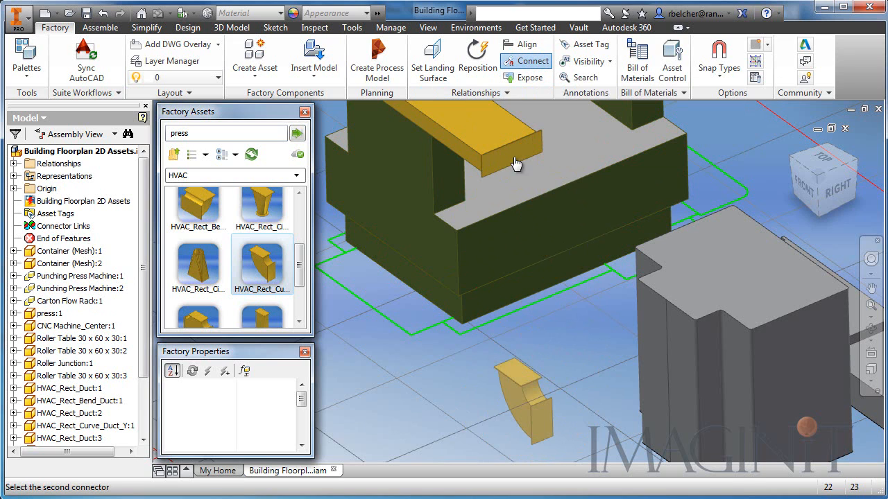
pyautogui.rightClick(505, 391)
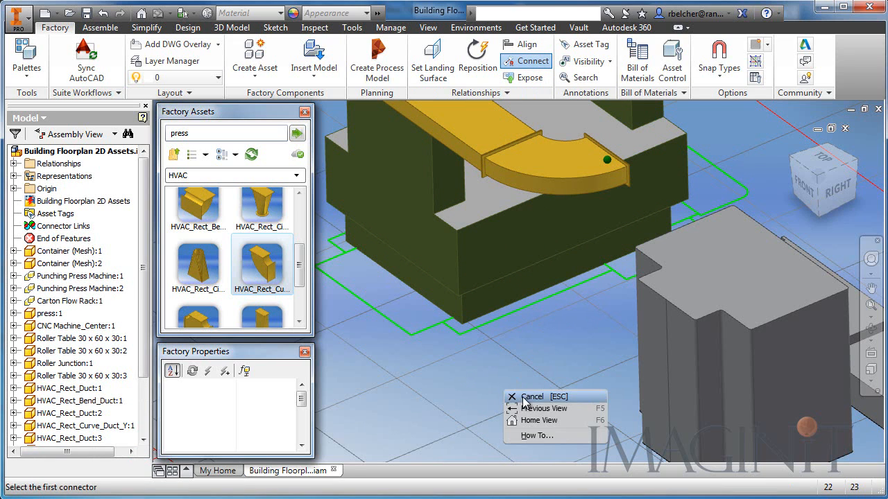
pyautogui.click(537, 403)
pyautogui.moveTo(537, 403); pyautogui.dragTo(474, 439, button='middle')
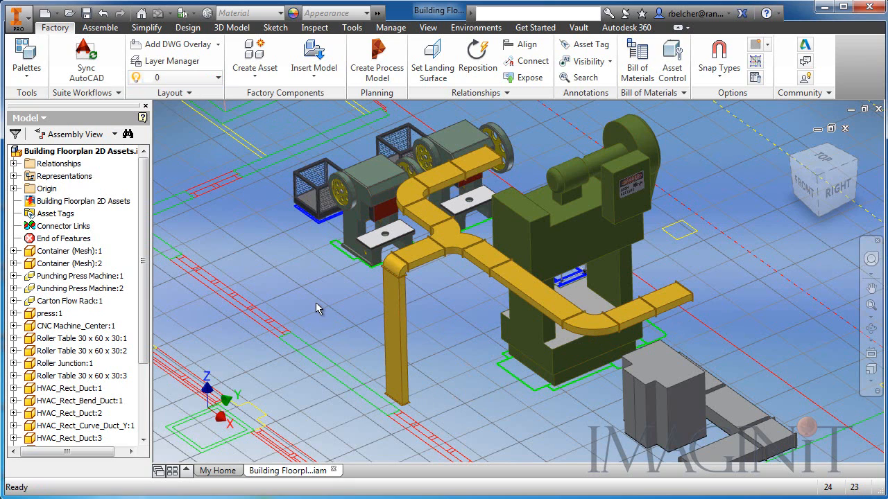
# Save the factory assembly and sync its layout to the AutoCAD drawing, without opening the drawing in AutoCAD.
pyautogui.click(83, 59)
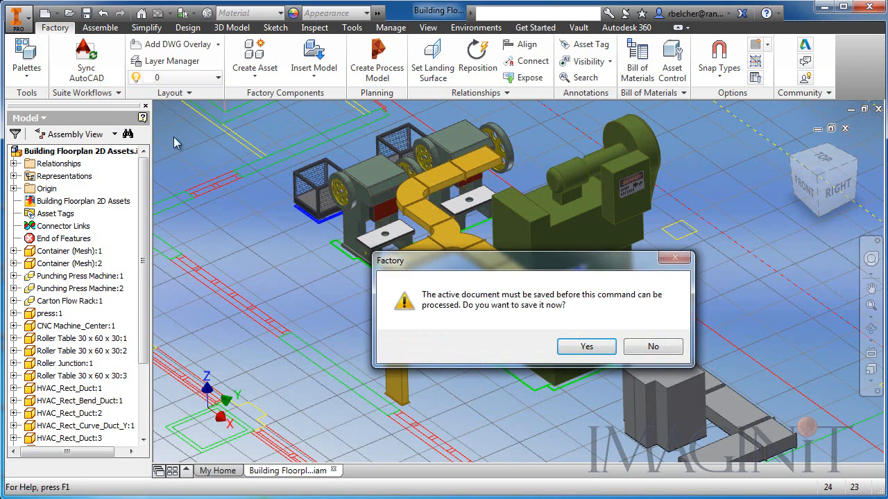
pyautogui.click(579, 347)
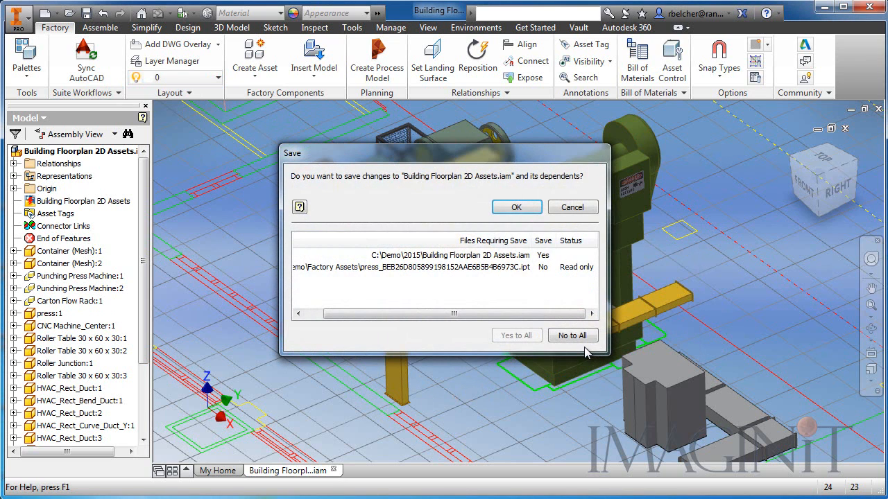
pyautogui.click(514, 209)
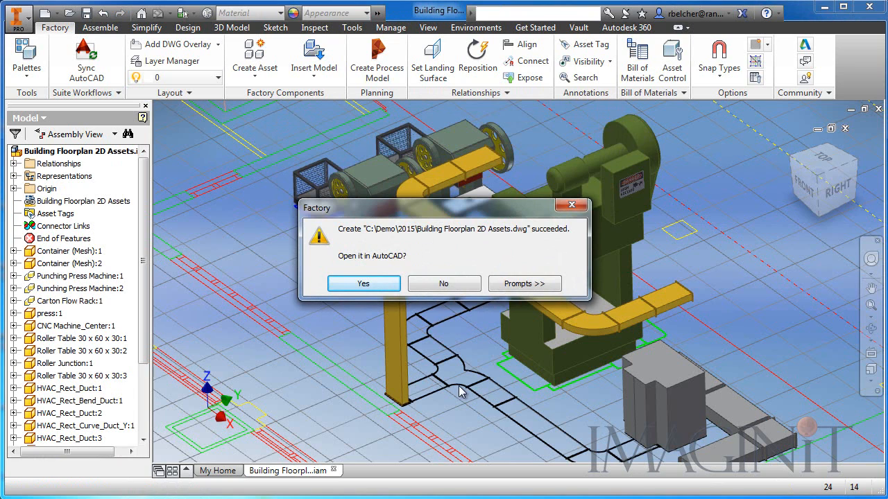
pyautogui.click(444, 284)
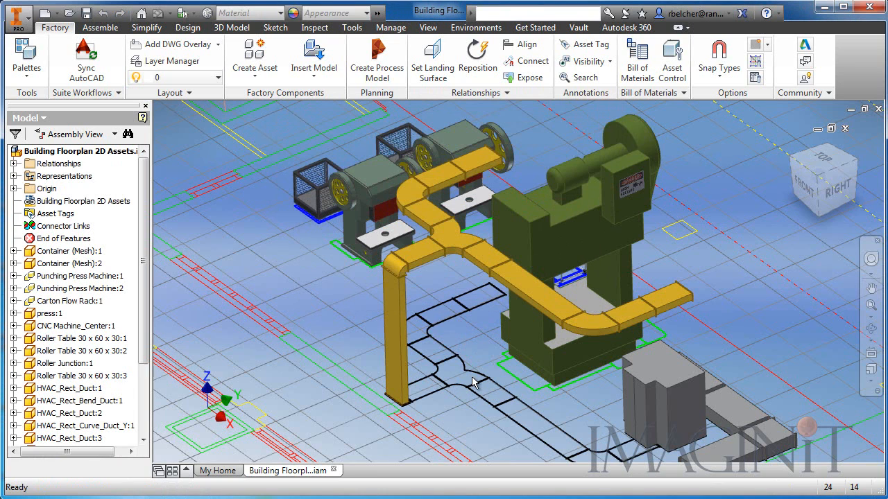
# Select all placed components from Container (Mesh):1 through HVAC_Rect_Duct:9 and bring up their BOM structure options.
pyautogui.click(67, 251)
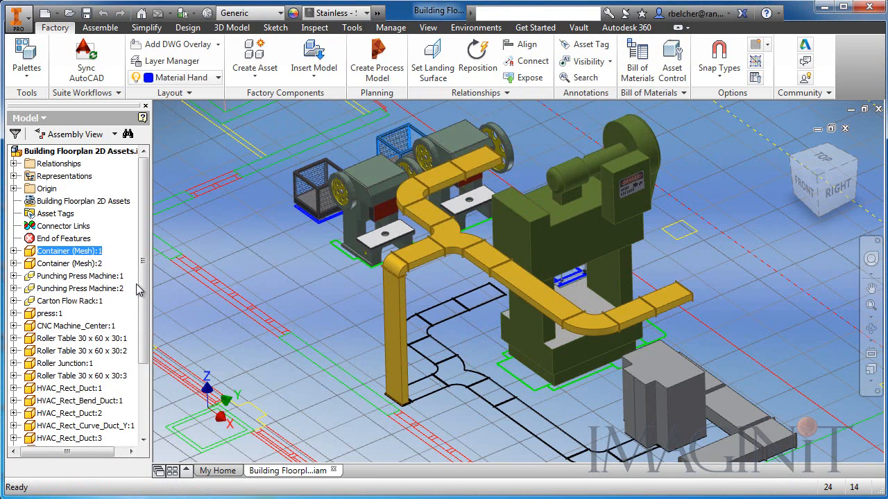
pyautogui.moveTo(142, 318); pyautogui.dragTo(141, 390)
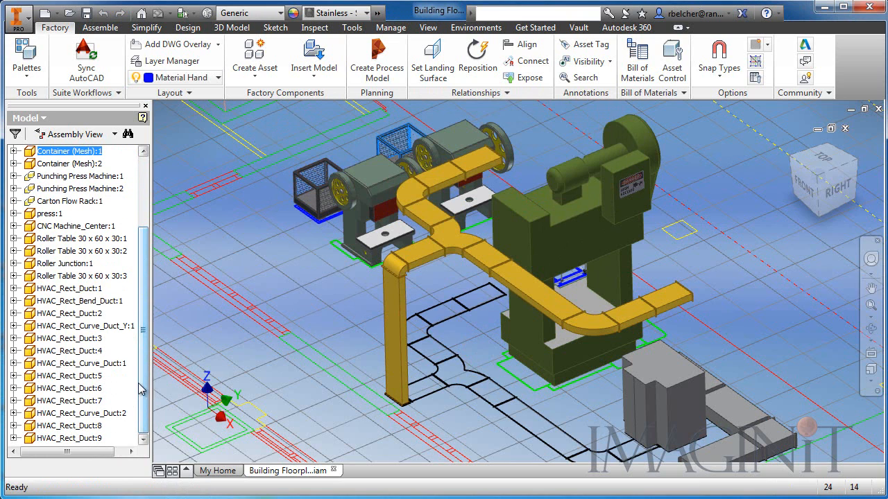
pyautogui.keyDown('shift'); pyautogui.click(70, 438); pyautogui.keyUp('shift')
pyautogui.rightClick(81, 438)
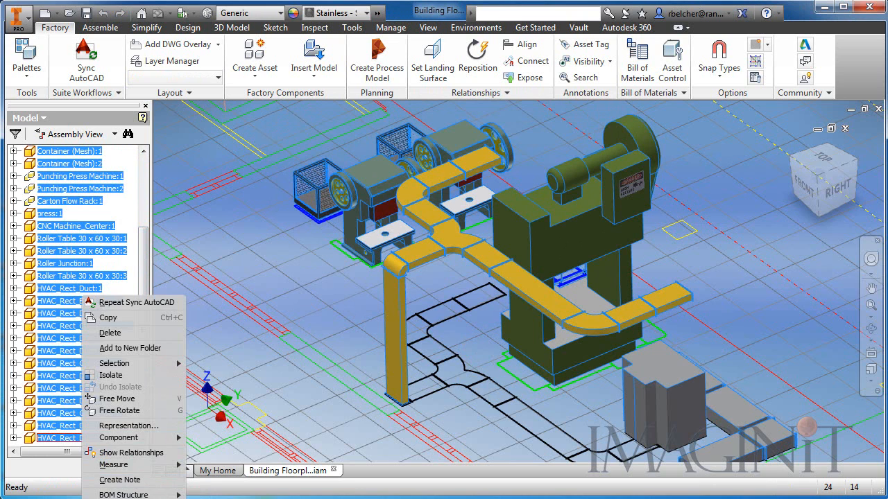
pyautogui.click(118, 498)
pyautogui.moveTo(363, 303); pyautogui.dragTo(304, 238, button='middle')
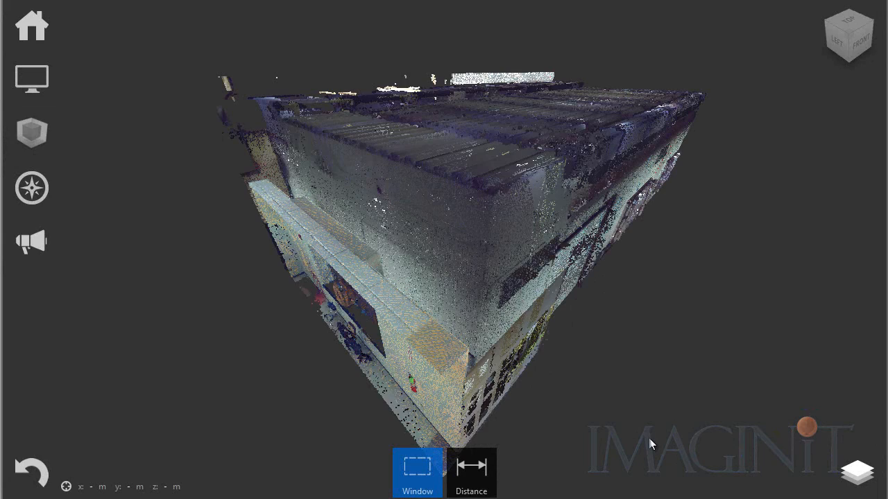
# Switch to ReCap and examine the building's point cloud from the outside and into the machine shop interior.
pyautogui.moveTo(626, 356); pyautogui.dragTo(612, 363, button='middle')
pyautogui.scroll(2, 613, 362)
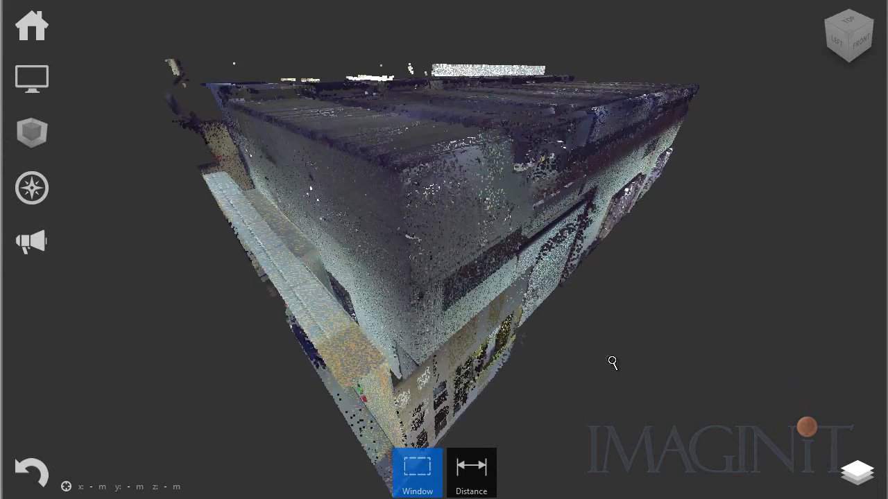
pyautogui.scroll(-3, 613, 361)
pyautogui.scroll(-2, 615, 361)
pyautogui.keyDown('shift'); pyautogui.moveTo(672, 349); pyautogui.dragTo(416, 294, button='middle'); pyautogui.keyUp('shift')
pyautogui.moveTo(551, 310); pyautogui.dragTo(249, 313, button='middle')
pyautogui.scroll(1, 489, 308)
pyautogui.scroll(-2, 489, 307)
pyautogui.scroll(-3, 488, 308)
pyautogui.moveTo(644, 365); pyautogui.dragTo(416, 302, button='middle')
pyautogui.moveTo(832, 270); pyautogui.dragTo(728, 260, button='middle')
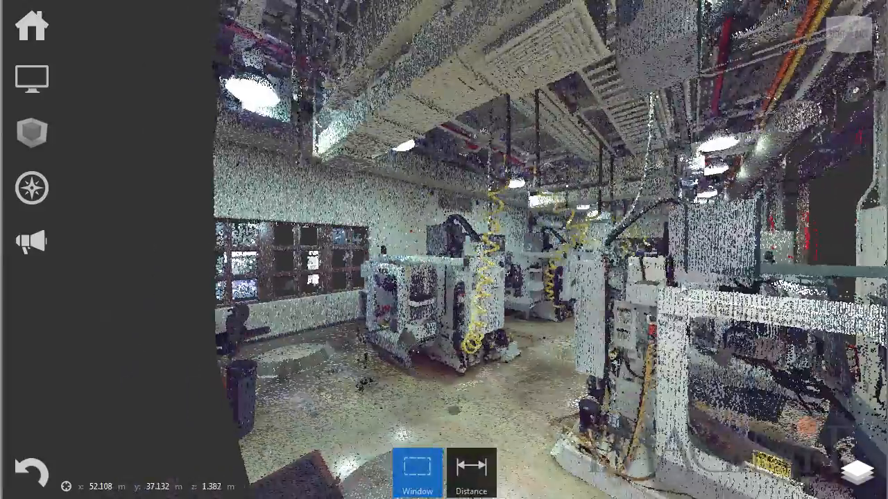
# Inspect the scanned aisle between the machines, the ceiling services and the open end of the building.
pyautogui.scroll(1, 707, 242)
pyautogui.scroll(5, 707, 241)
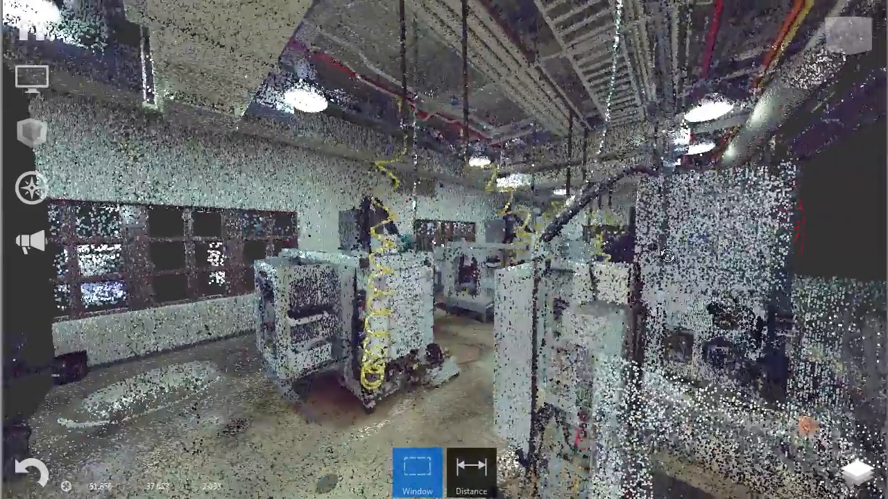
pyautogui.scroll(5, 739, 261)
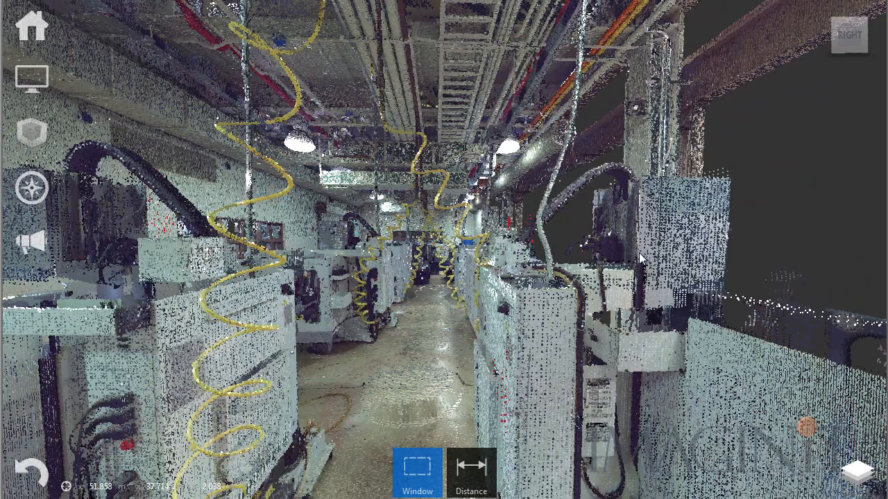
pyautogui.scroll(-6, 455, 261)
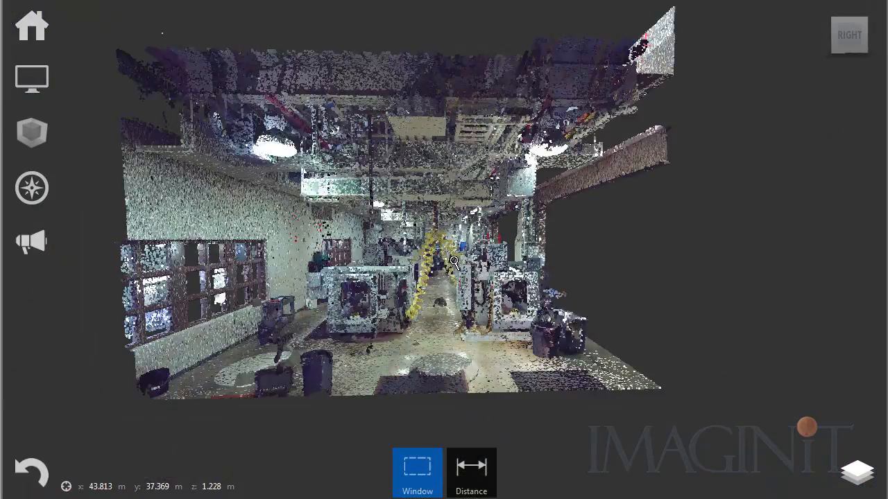
pyautogui.moveTo(452, 261); pyautogui.dragTo(303, 270)
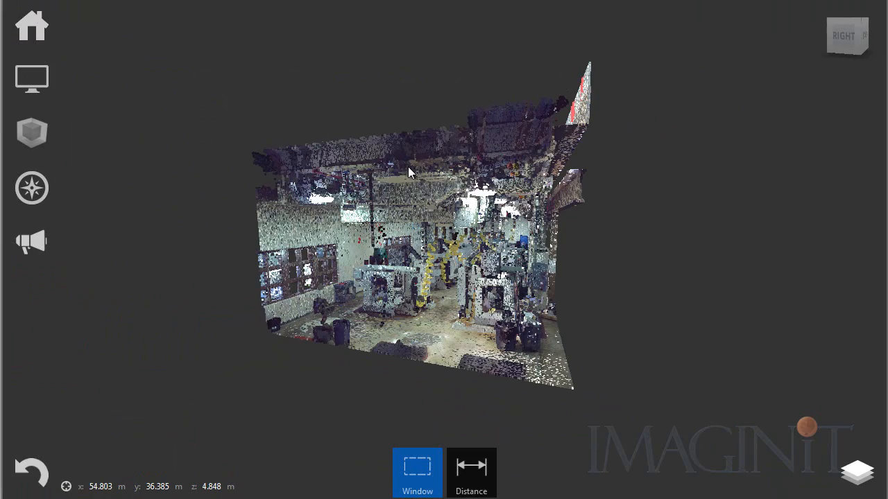
pyautogui.moveTo(396, 215); pyautogui.dragTo(398, 292)
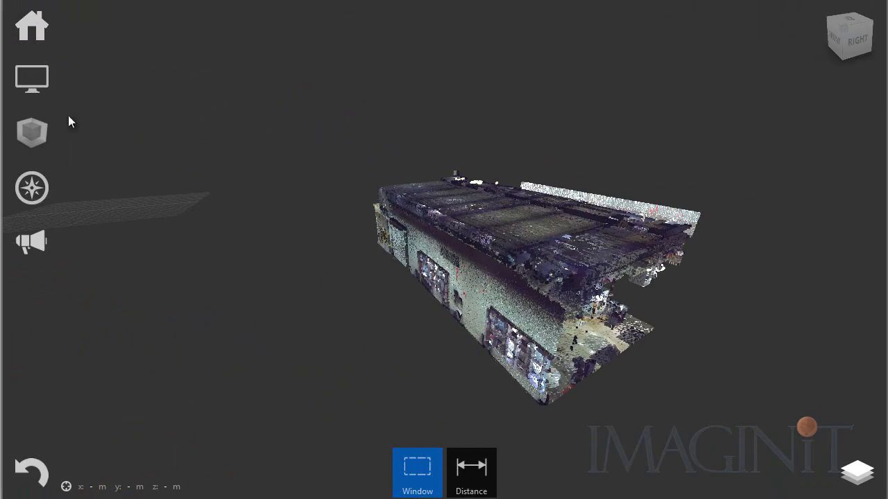
# Turn off perspective display and show the whole point cloud in the front view.
pyautogui.moveTo(42, 81)
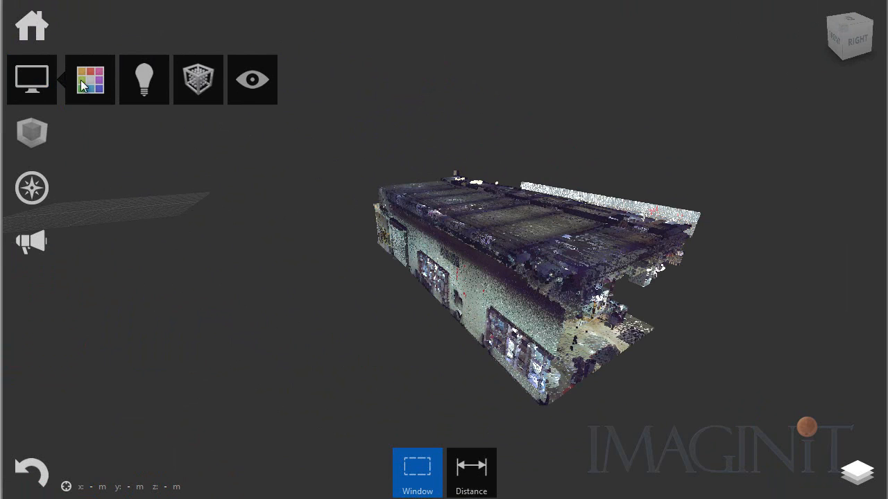
pyautogui.moveTo(246, 90)
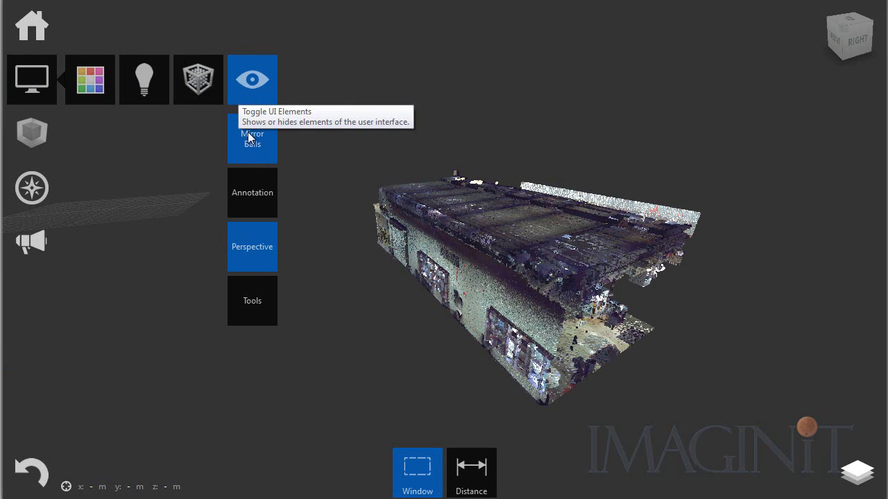
pyautogui.click(258, 256)
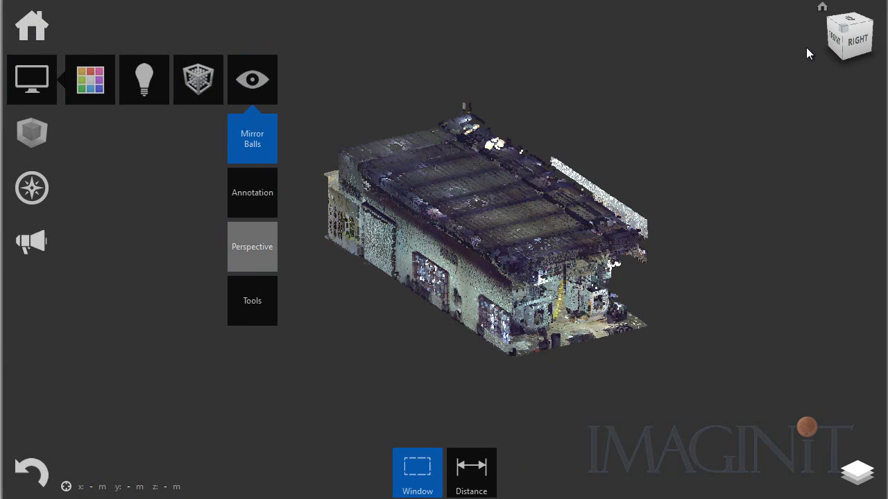
pyautogui.click(836, 41)
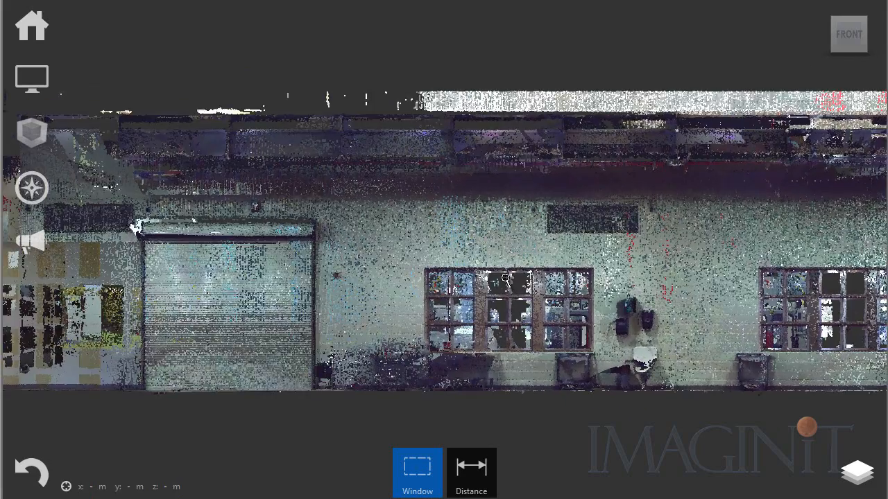
pyautogui.scroll(-2, 514, 277)
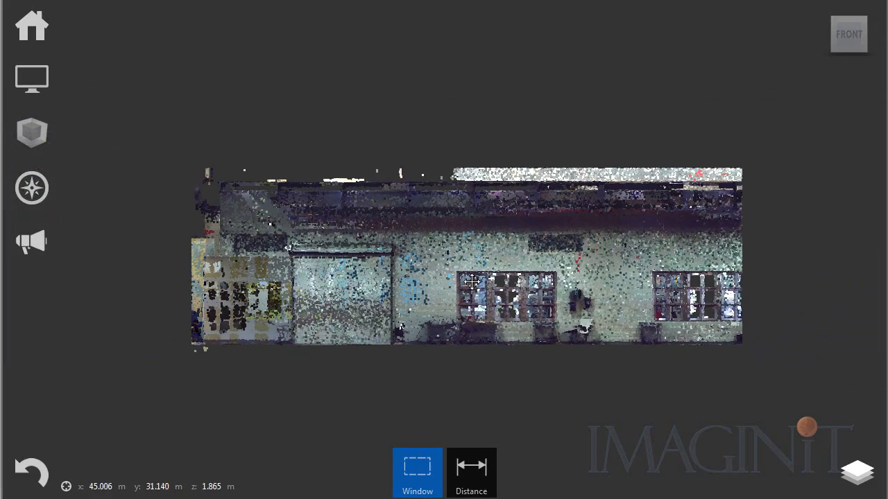
pyautogui.moveTo(473, 291); pyautogui.dragTo(409, 238, button='middle')
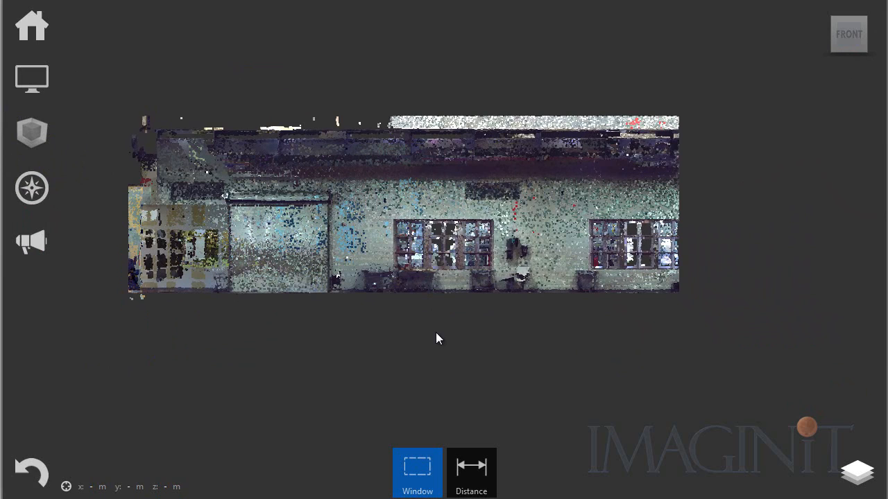
# Window-select the scan's upper part from above the roof down to the door head and assign it to a new region named Ceiling.
pyautogui.moveTo(425, 480)
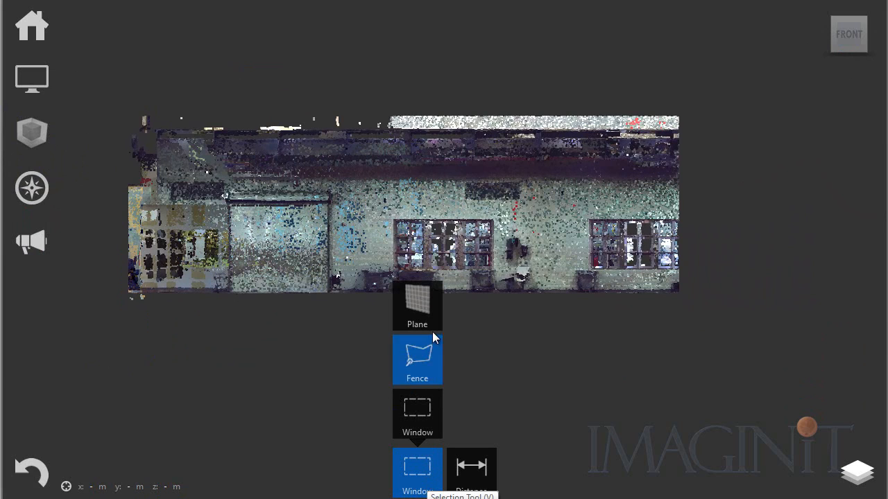
pyautogui.click(415, 416)
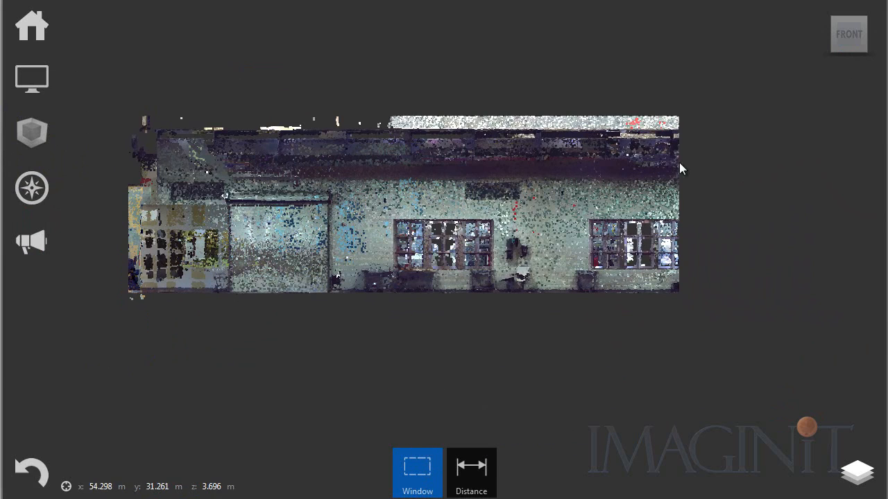
pyautogui.moveTo(707, 84); pyautogui.dragTo(106, 204)
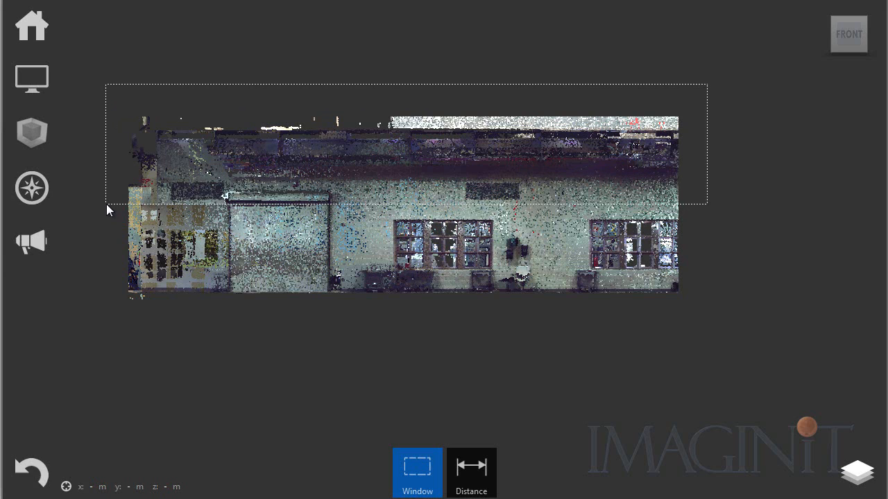
pyautogui.moveTo(106, 204); pyautogui.dragTo(109, 202)
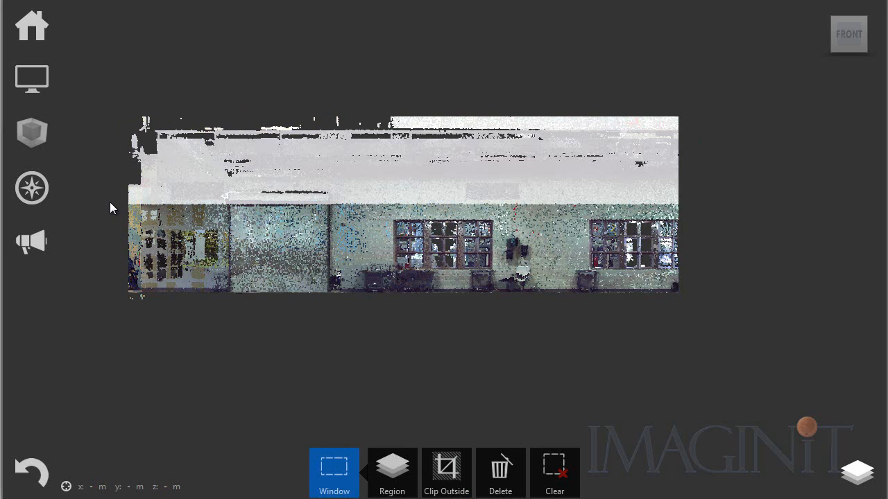
pyautogui.click(390, 472)
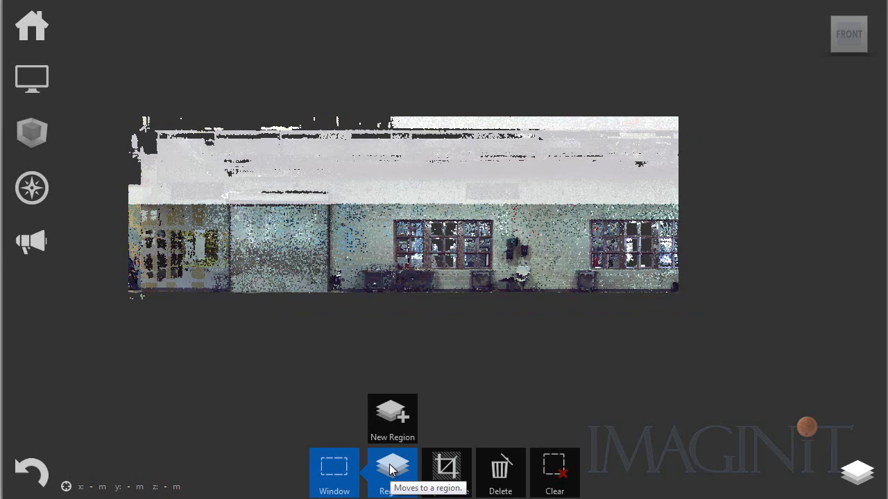
pyautogui.click(393, 416)
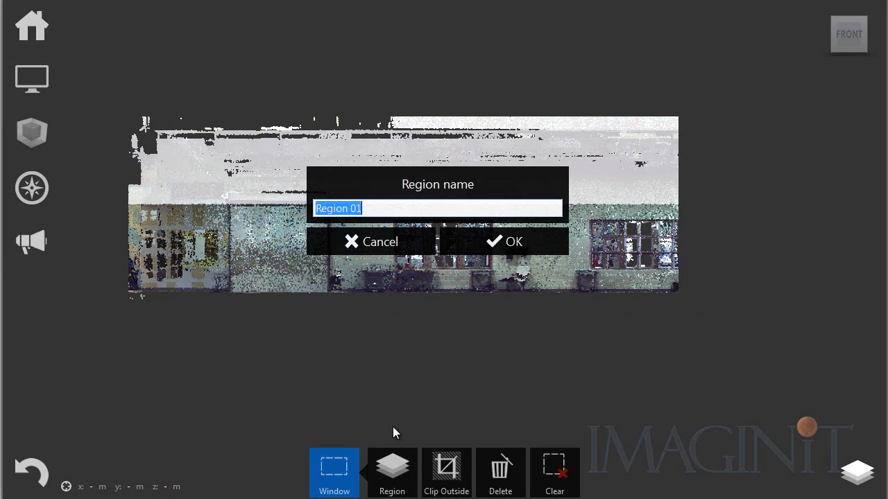
pyautogui.write('Ceiling')
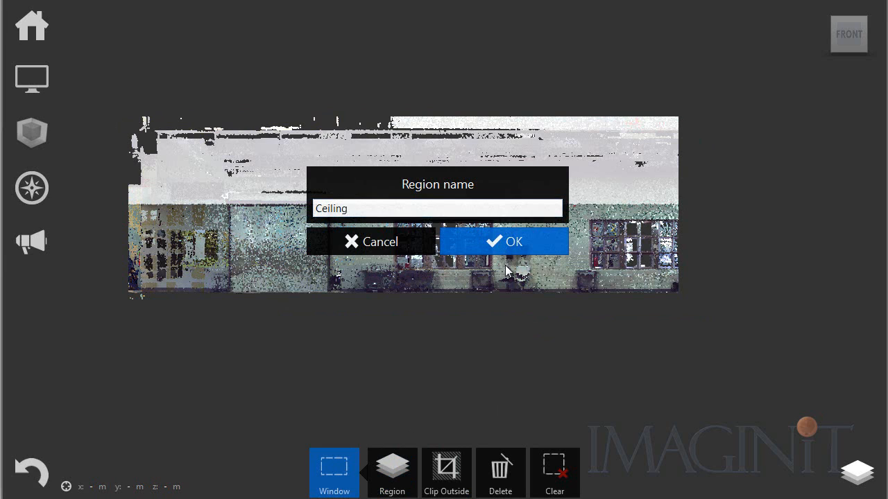
pyautogui.click(506, 241)
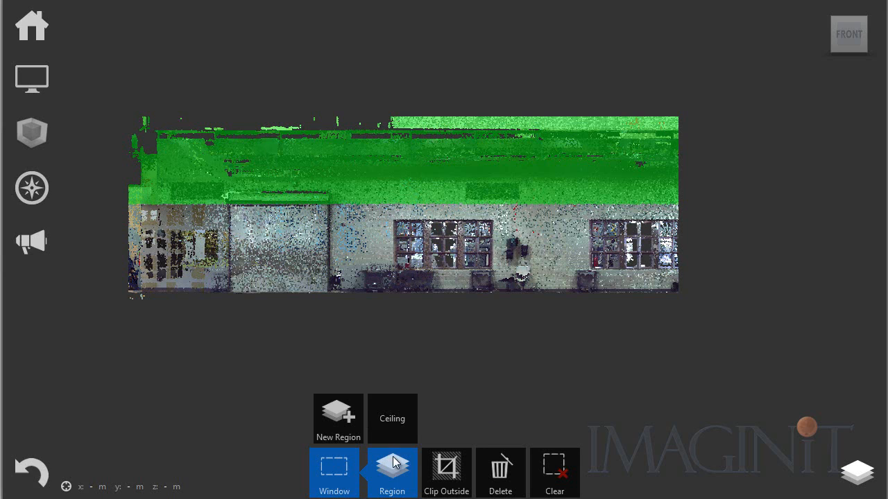
# Window-select the thin floor strip along the scan's lower edge, assign it to a new region named Floor, and show the project's scan regions.
pyautogui.moveTo(331, 483)
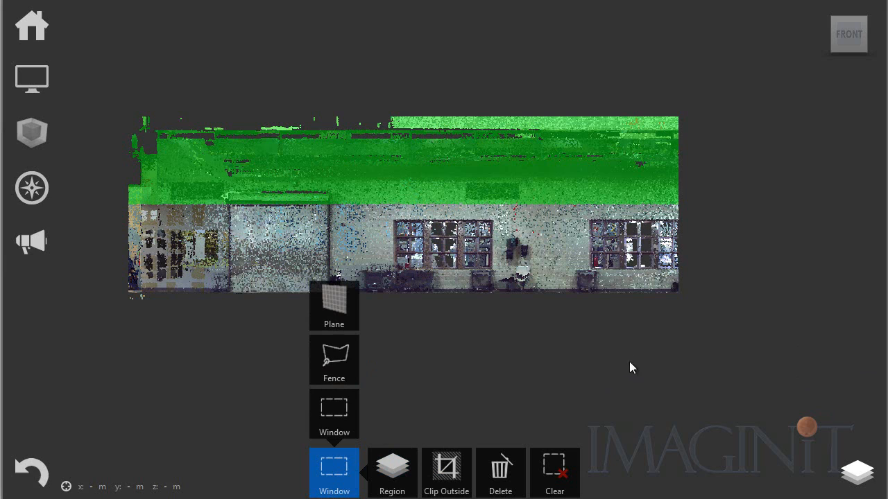
pyautogui.click(339, 424)
pyautogui.moveTo(698, 327); pyautogui.dragTo(119, 288)
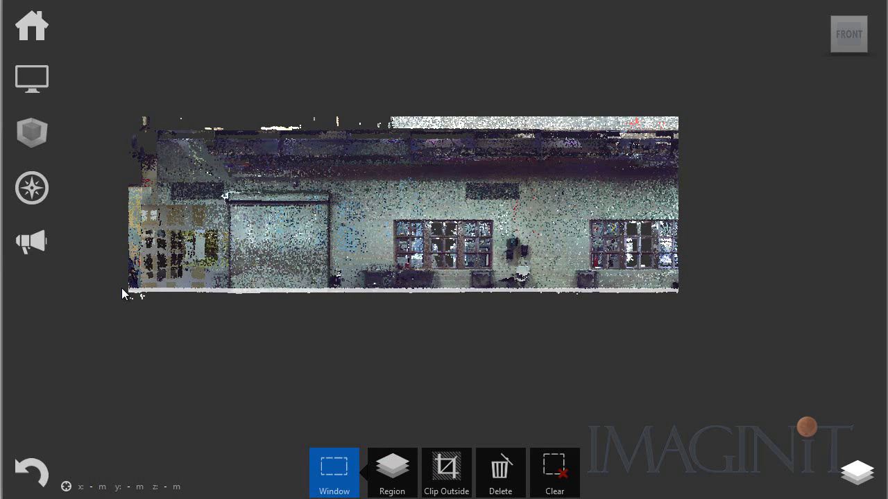
pyautogui.click(392, 468)
pyautogui.click(343, 423)
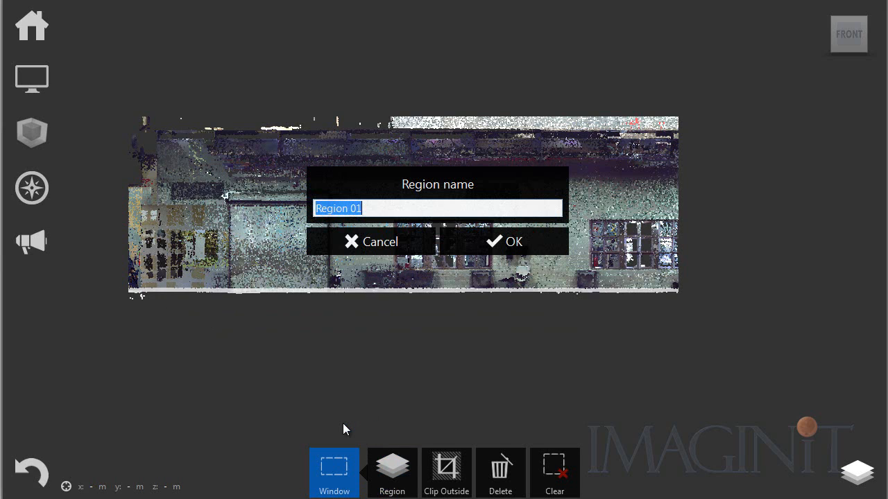
pyautogui.write('Floor')
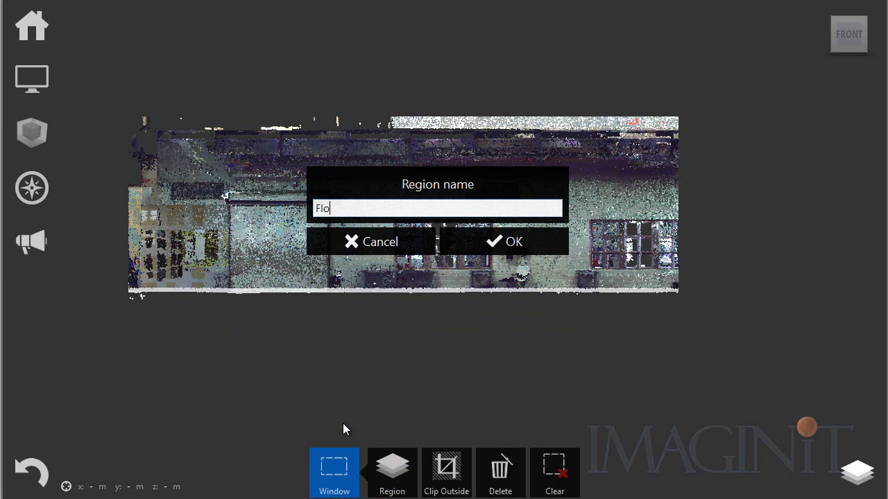
pyautogui.click(504, 242)
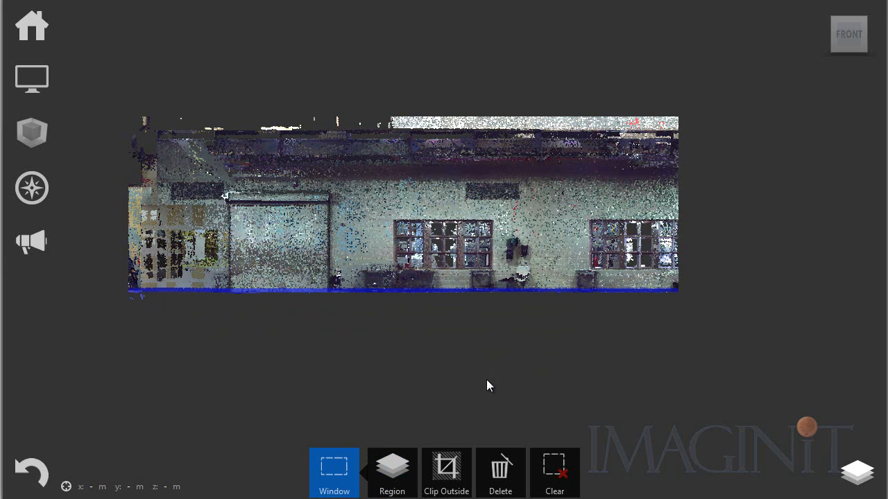
pyautogui.click(857, 473)
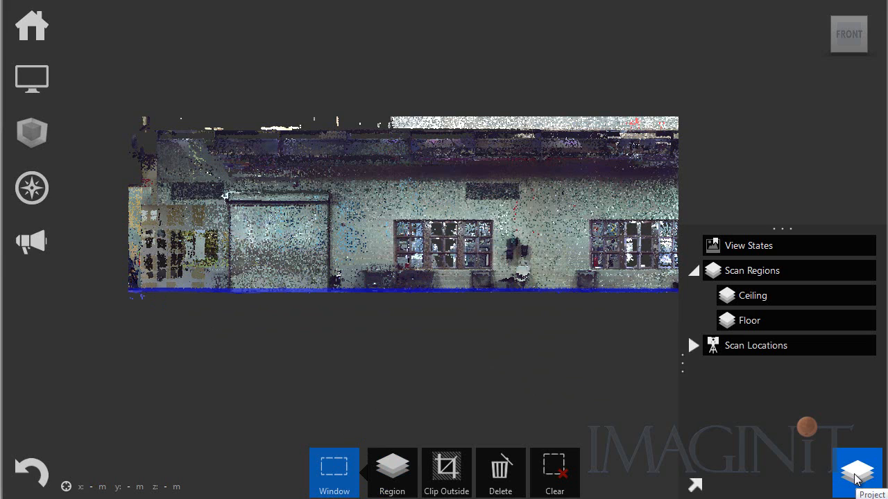
# Hide the Ceiling and Floor regions and show the remaining scan from the top with the building's length running vertically.
pyautogui.click(833, 300)
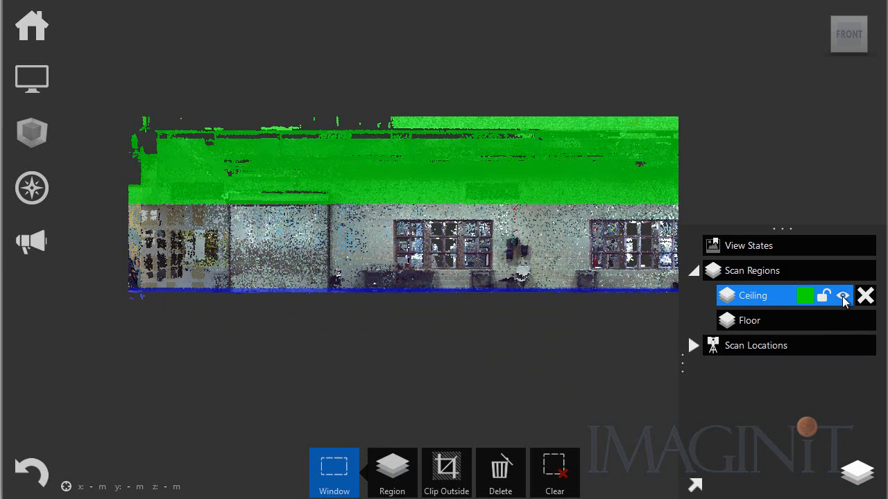
pyautogui.click(843, 298)
pyautogui.click(842, 319)
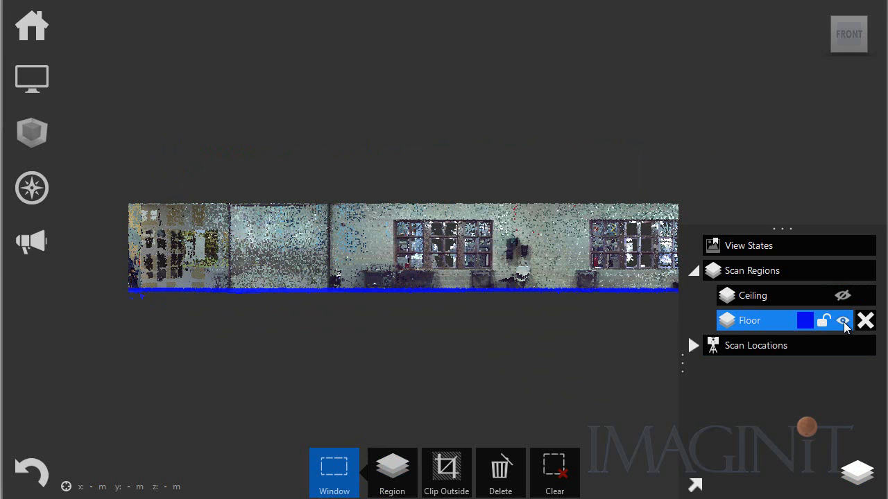
pyautogui.click(843, 321)
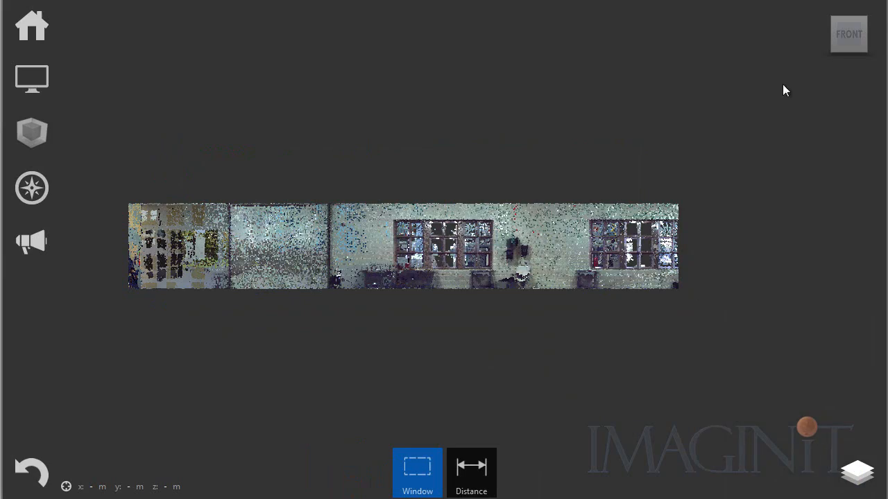
pyautogui.click(826, 25)
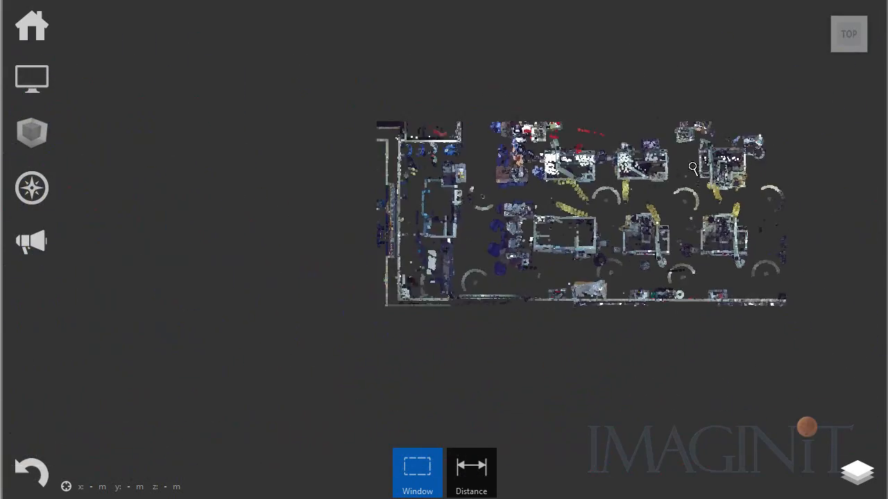
pyautogui.click(880, 20)
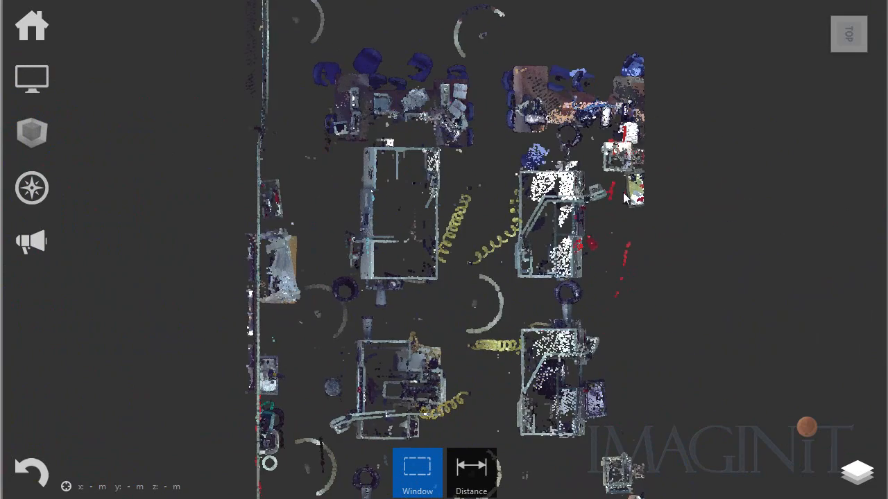
# Window-select the contents of the end bay inside the walls, and add all machines and furniture along the main floor to the selection.
pyautogui.scroll(-5, 623, 193)
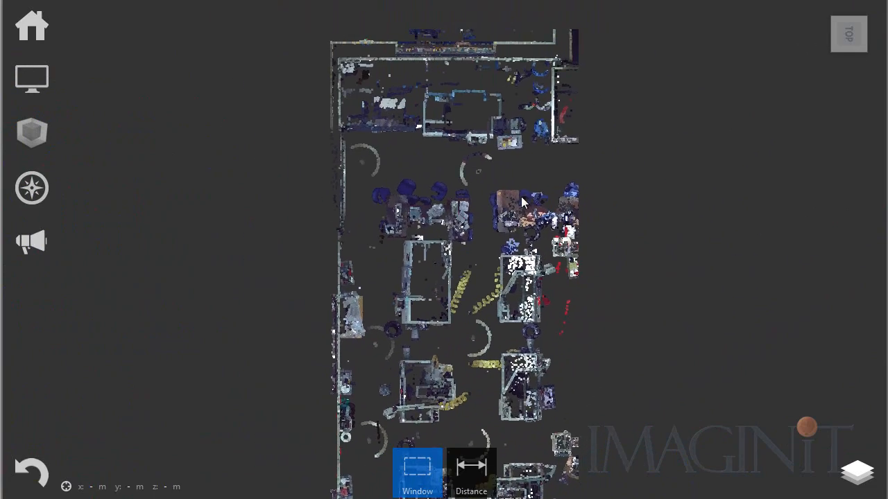
pyautogui.scroll(-3, 520, 196)
pyautogui.moveTo(521, 196); pyautogui.dragTo(485, 156, button='middle')
pyautogui.scroll(-1, 481, 180)
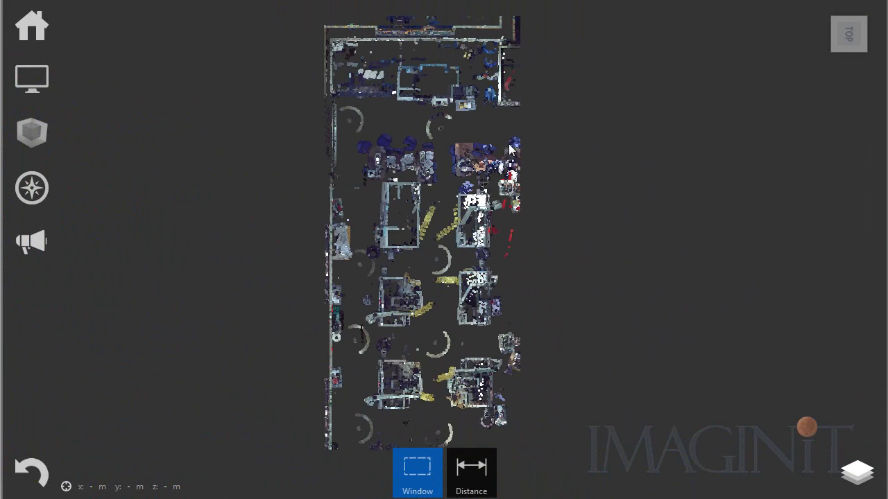
pyautogui.click(417, 469)
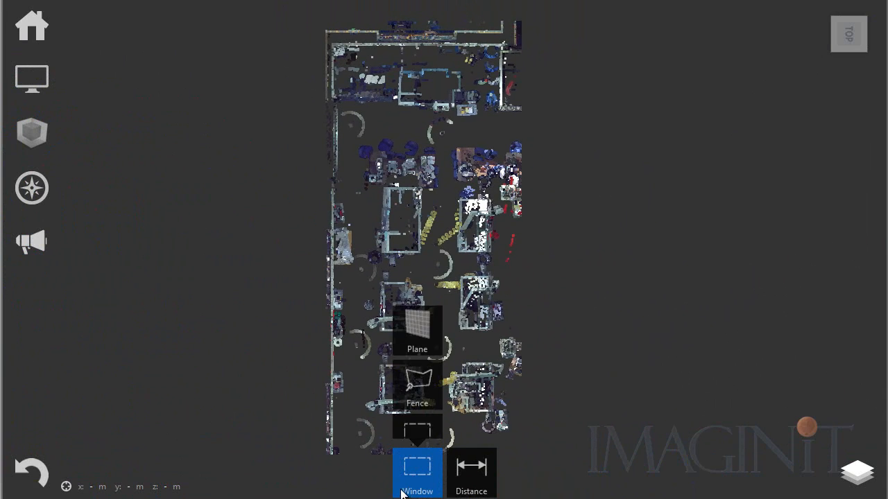
pyautogui.click(416, 416)
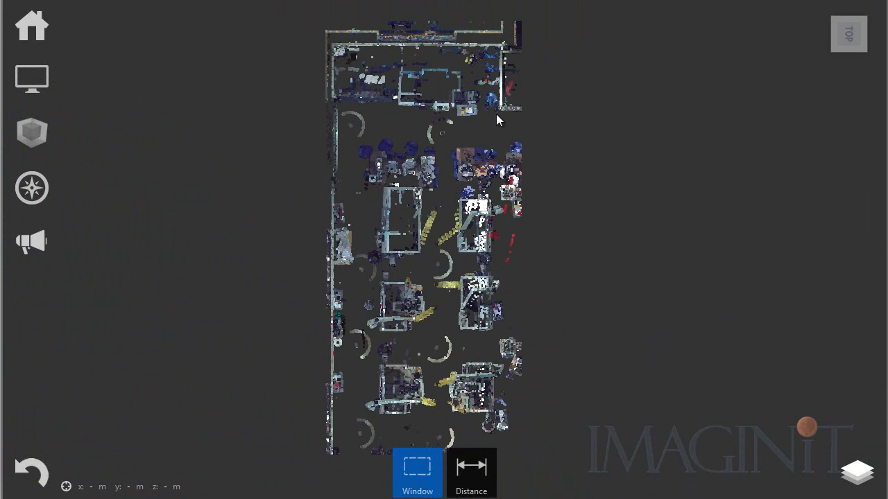
pyautogui.moveTo(495, 116); pyautogui.dragTo(340, 48)
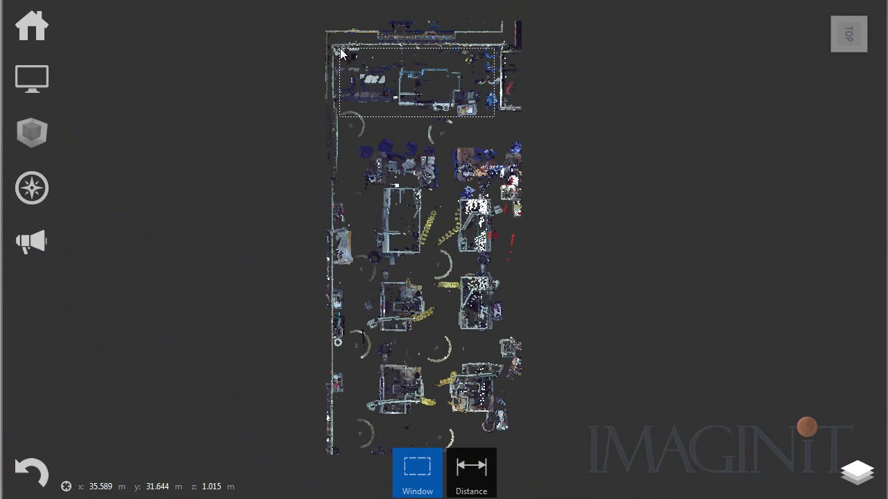
pyautogui.moveTo(340, 49); pyautogui.dragTo(342, 49)
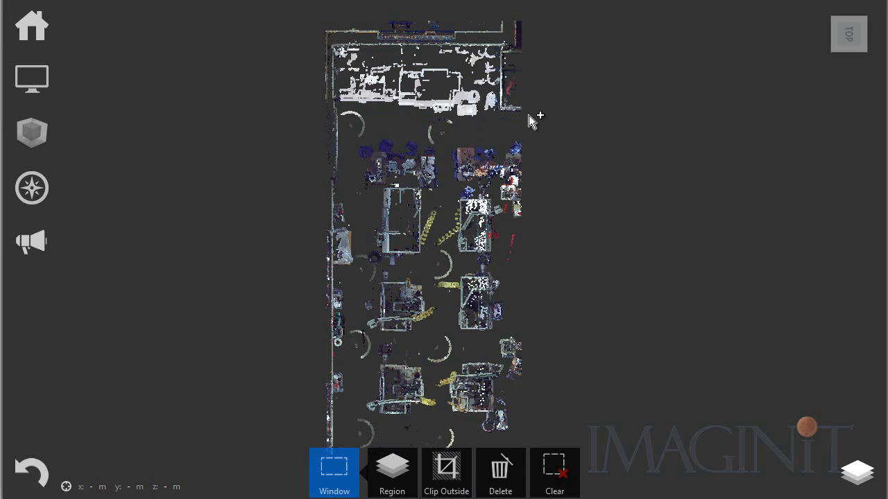
pyautogui.moveTo(528, 116); pyautogui.dragTo(354, 487)
pyautogui.moveTo(358, 491); pyautogui.dragTo(359, 491)
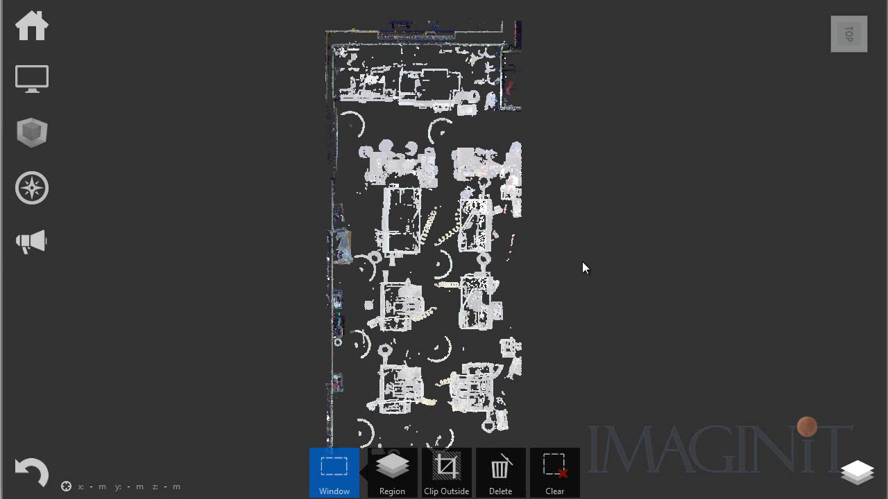
# Remove the two building columns along the open side of the scan from the selected equipment points.
pyautogui.scroll(3, 544, 198)
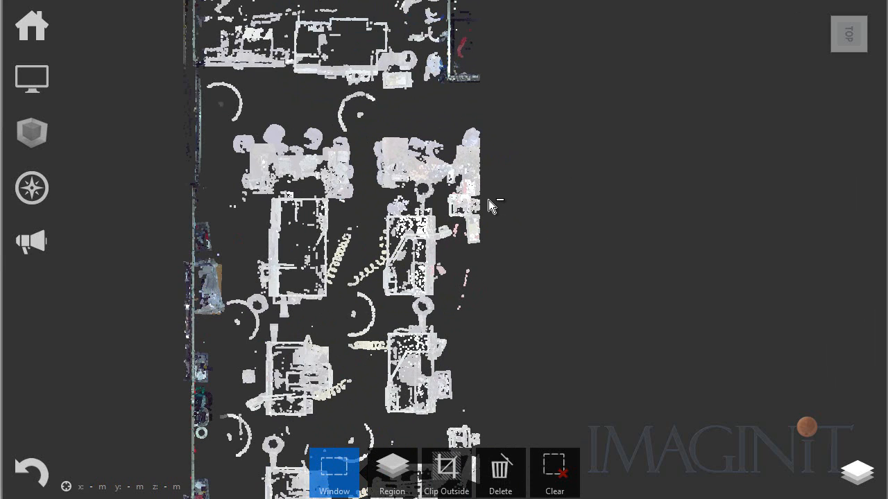
pyautogui.moveTo(484, 193); pyautogui.dragTo(448, 220)
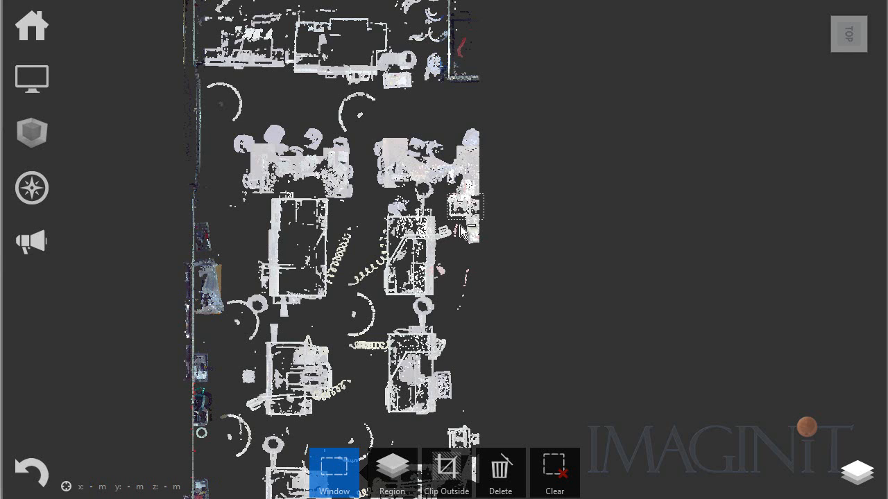
pyautogui.press('Escape')
pyautogui.moveTo(528, 331); pyautogui.dragTo(521, 149, button='middle')
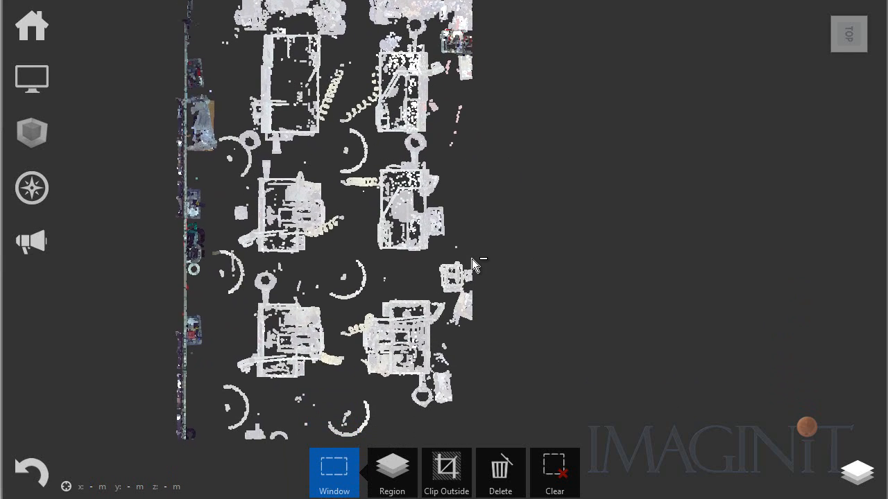
pyautogui.moveTo(479, 259); pyautogui.dragTo(437, 299)
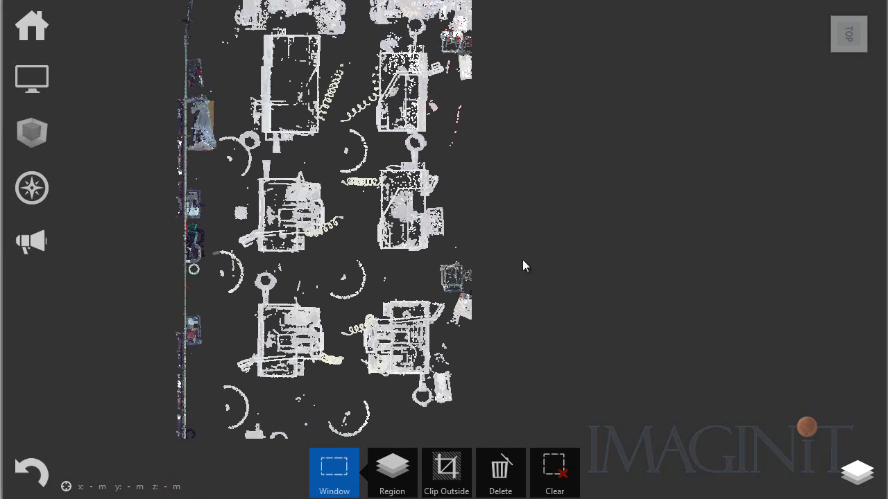
# Assign the selected points to a new region named Equipment.
pyautogui.click(393, 469)
pyautogui.click(346, 414)
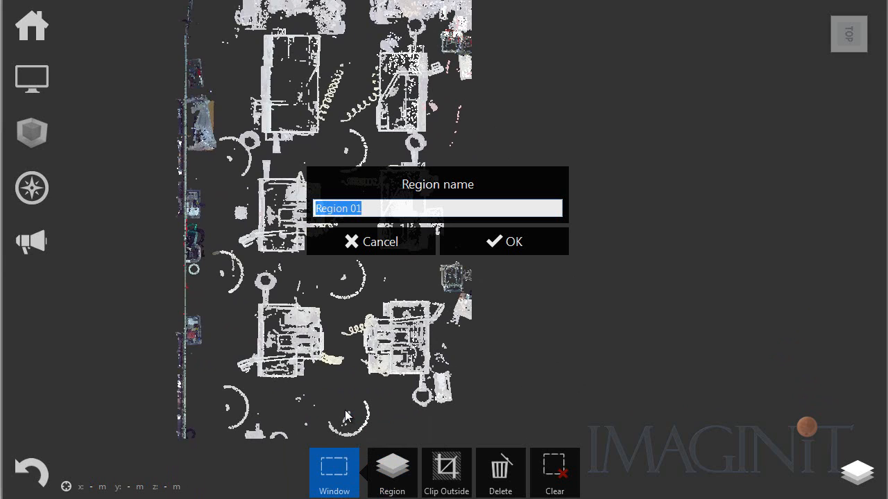
pyautogui.write('Eq')
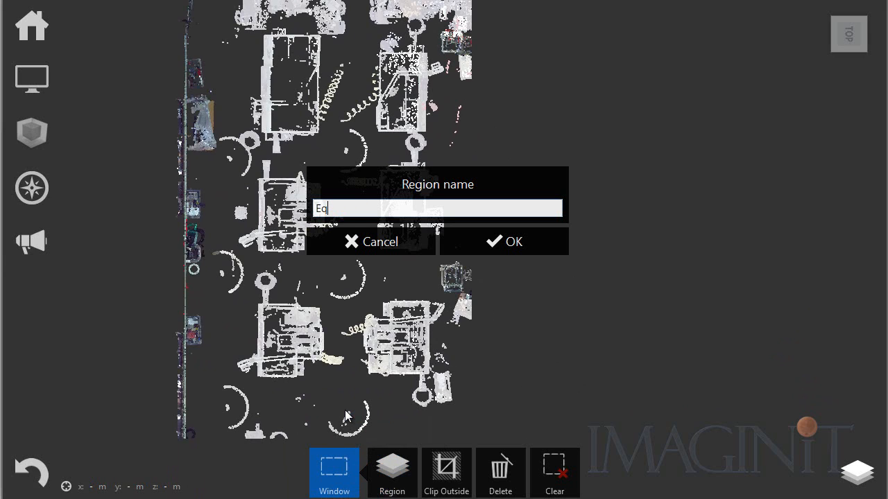
pyautogui.write('uipment')
pyautogui.click(511, 246)
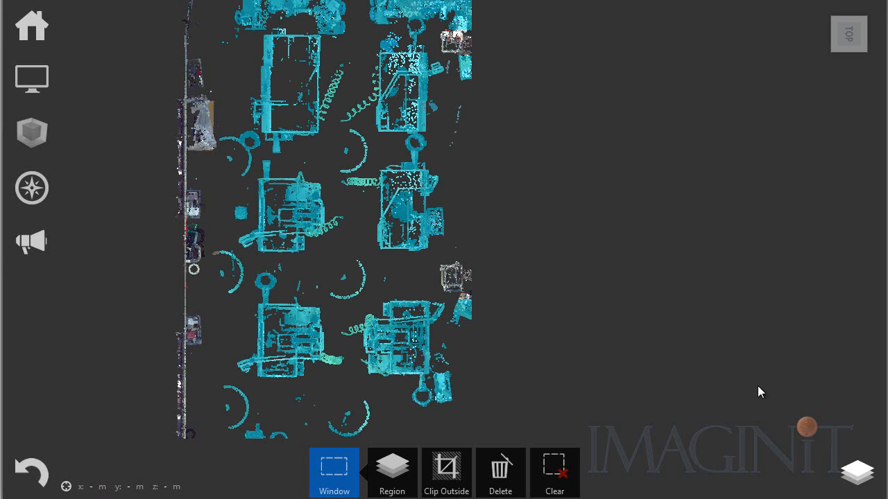
# Hide the Equipment region and view the remaining walls and columns from an angle.
pyautogui.click(857, 472)
pyautogui.click(853, 323)
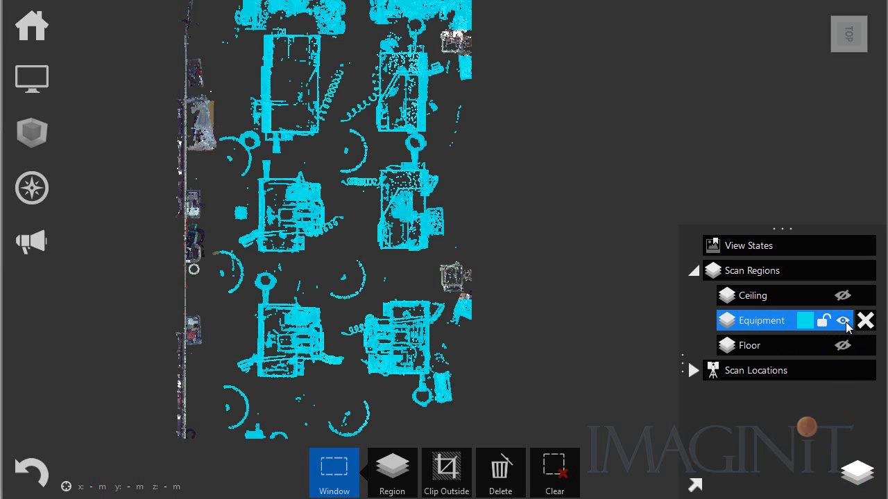
pyautogui.click(843, 322)
pyautogui.click(837, 44)
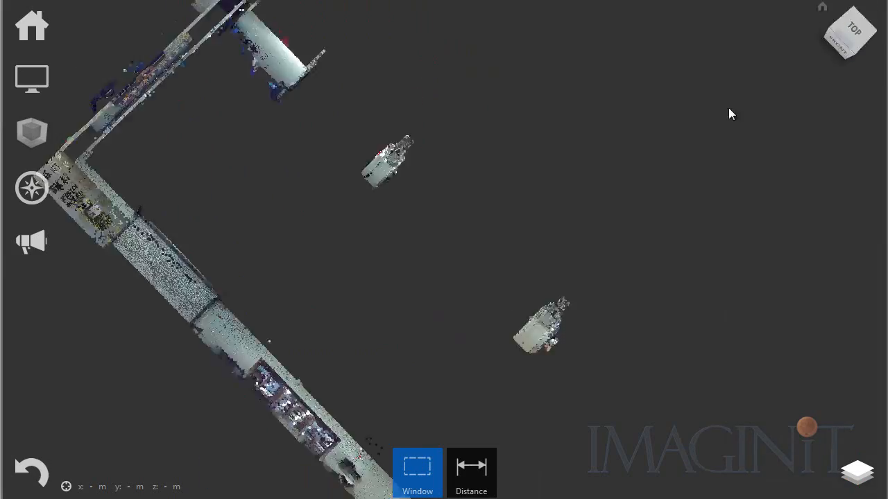
pyautogui.moveTo(560, 174); pyautogui.dragTo(490, 299)
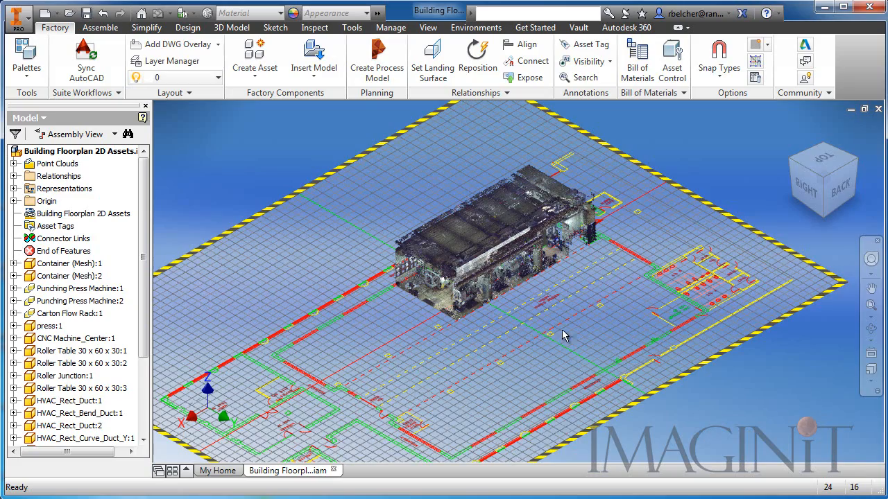
# In the Inventor factory assembly, hide the Floor, Roof and Equipment regions of the attached Bldg_Regions point cloud using the Point Cloud Navigator.
pyautogui.scroll(-3, 560, 337)
pyautogui.moveTo(533, 295); pyautogui.dragTo(554, 388, button='middle')
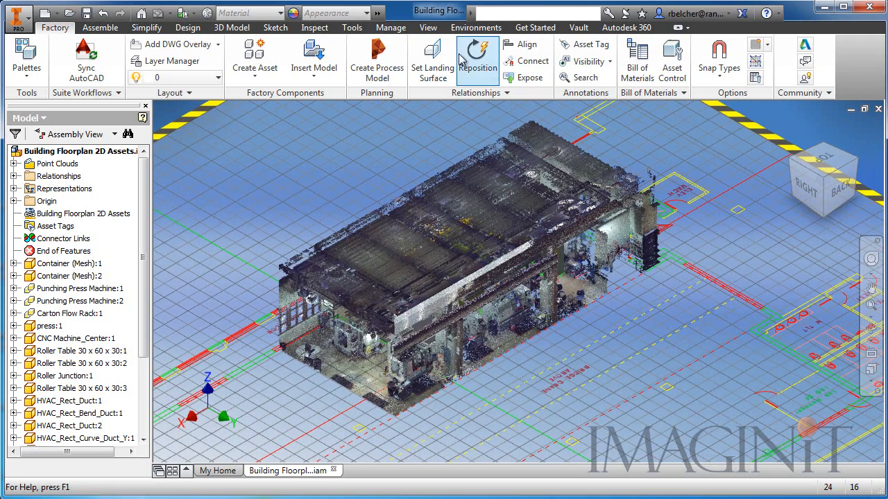
pyautogui.click(391, 29)
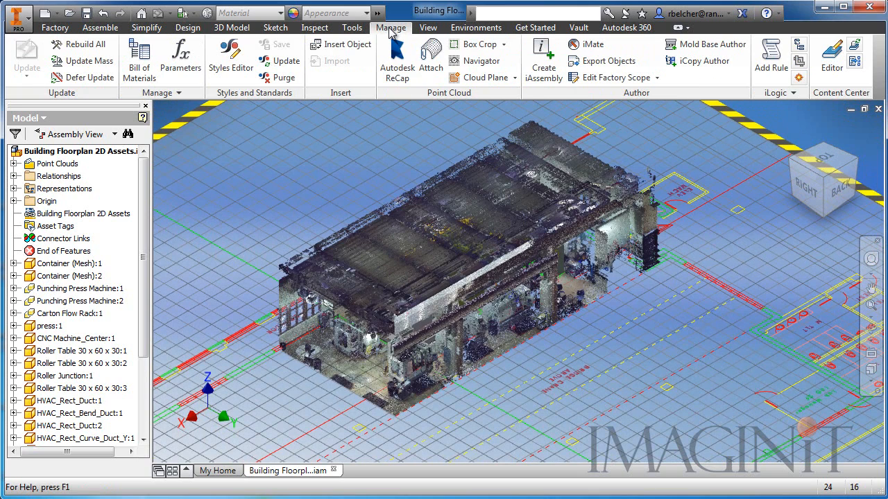
pyautogui.click(481, 62)
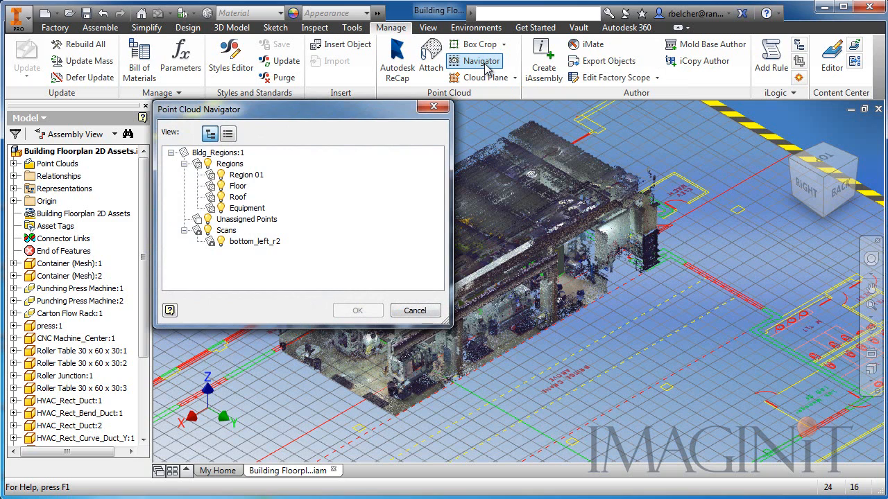
pyautogui.moveTo(350, 111); pyautogui.dragTo(257, 98)
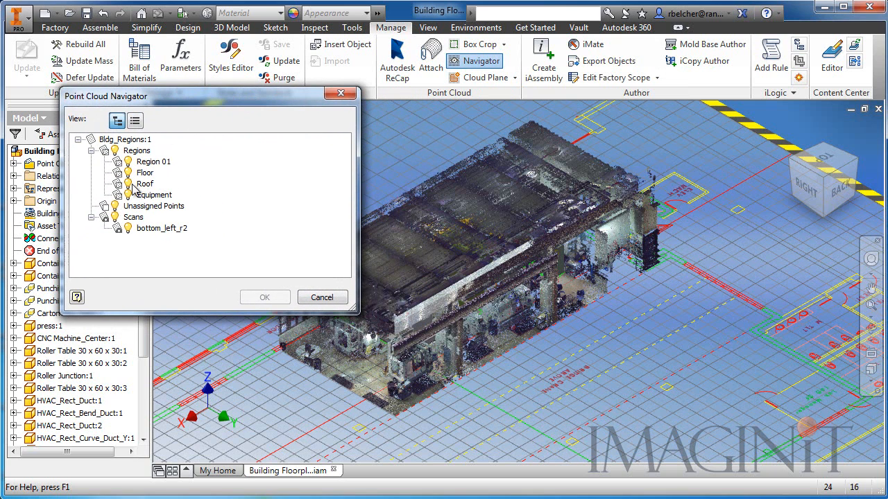
pyautogui.click(127, 173)
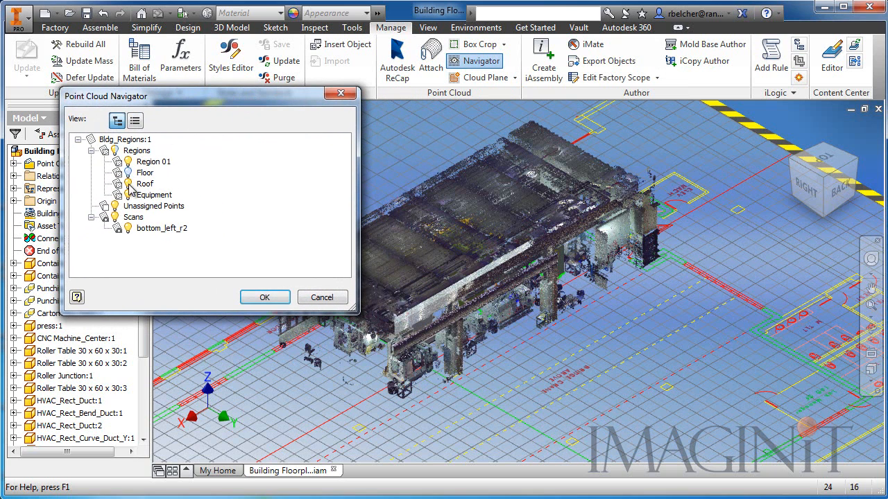
pyautogui.click(127, 184)
pyautogui.click(128, 195)
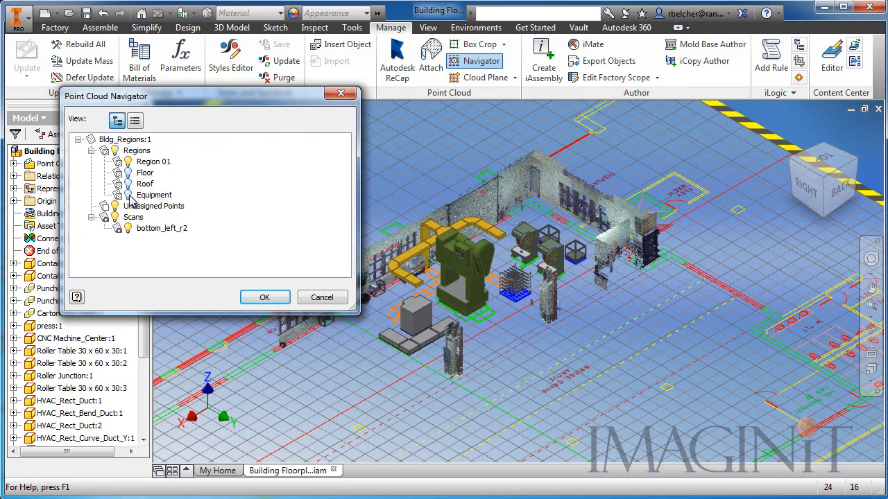
pyautogui.click(265, 297)
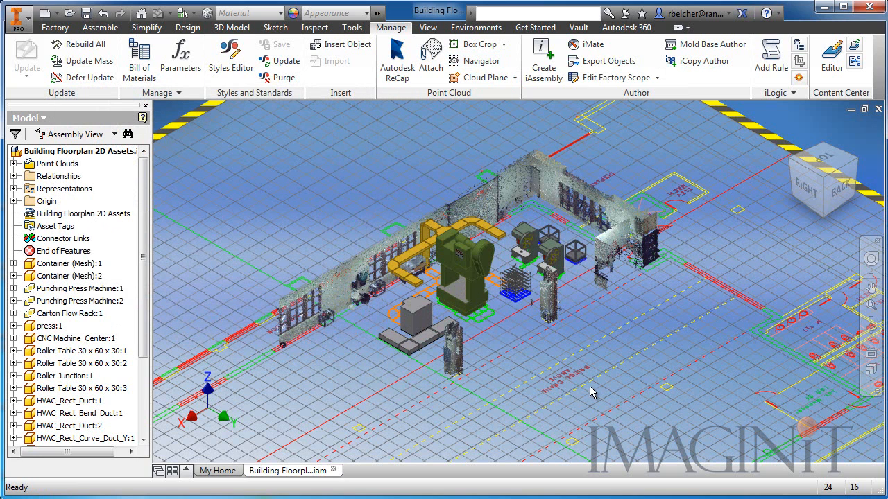
# Create a point cloud plane on each of the two scanned walls that meet at the building's far corner.
pyautogui.scroll(5, 583, 385)
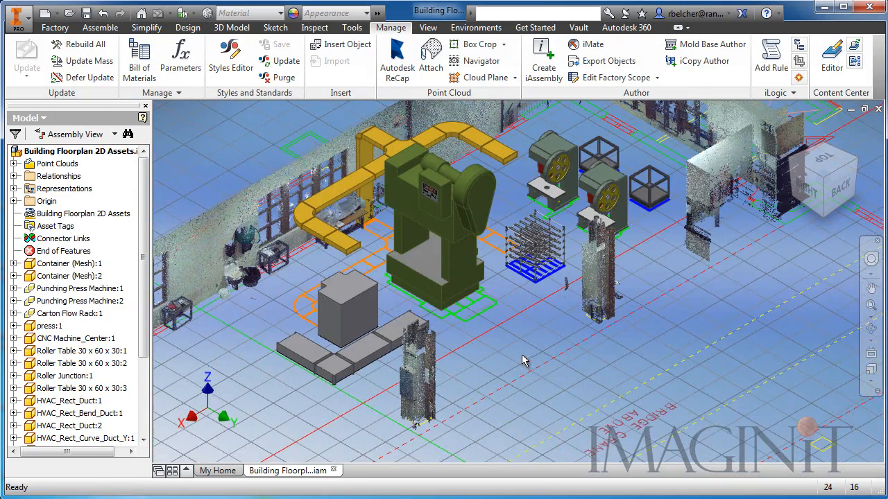
pyautogui.moveTo(523, 361); pyautogui.dragTo(527, 433, button='middle')
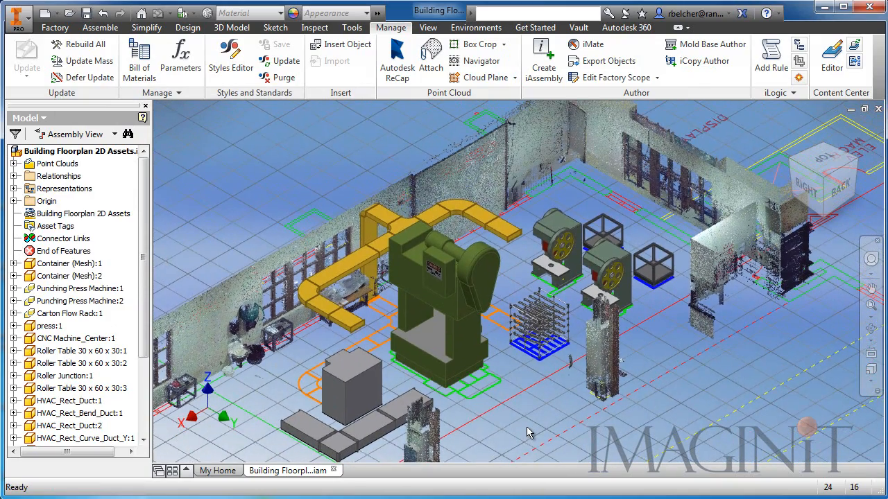
pyautogui.moveTo(507, 401); pyautogui.dragTo(492, 447, button='middle')
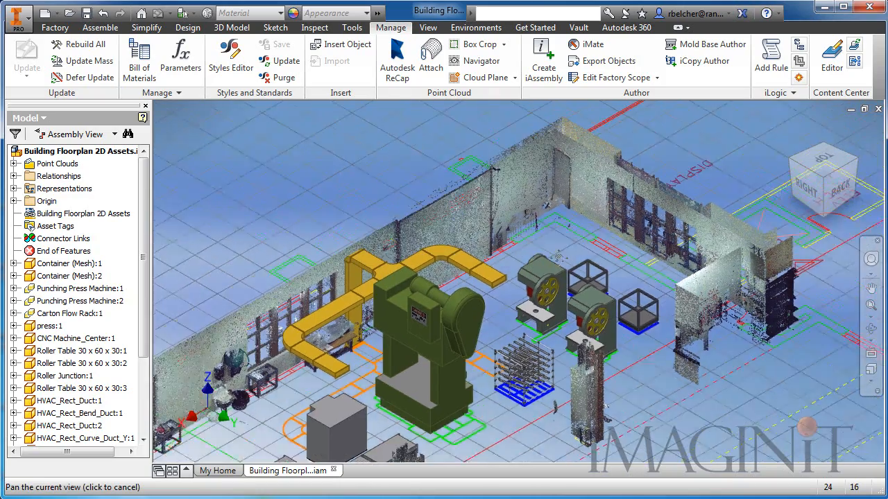
pyautogui.moveTo(559, 256); pyautogui.dragTo(517, 426, button='middle')
pyautogui.scroll(3, 535, 309)
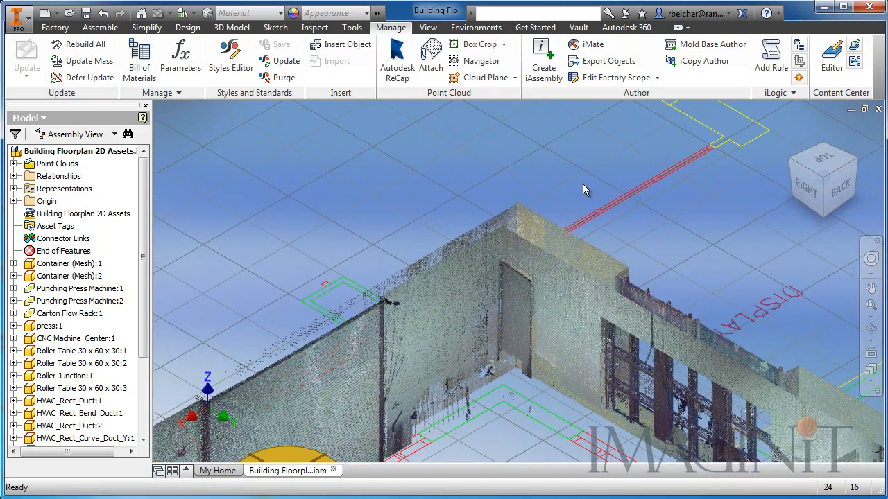
pyautogui.click(515, 77)
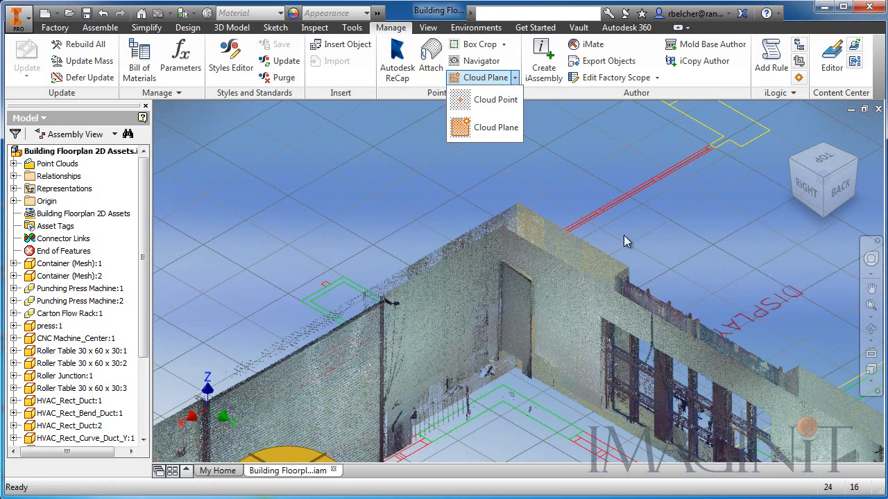
pyautogui.click(465, 129)
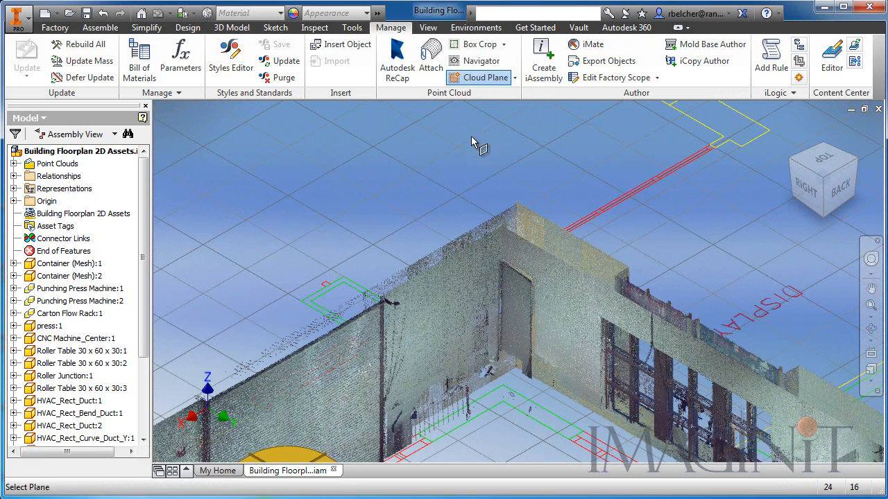
pyautogui.click(462, 278)
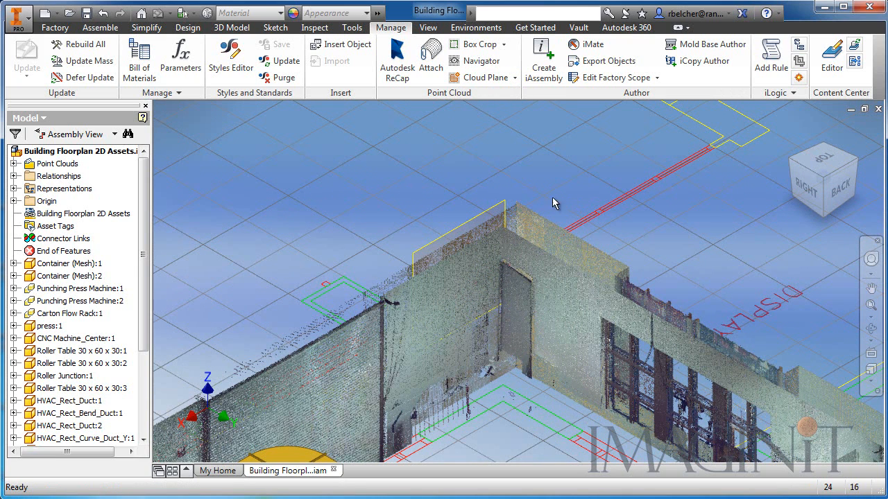
pyautogui.click(484, 77)
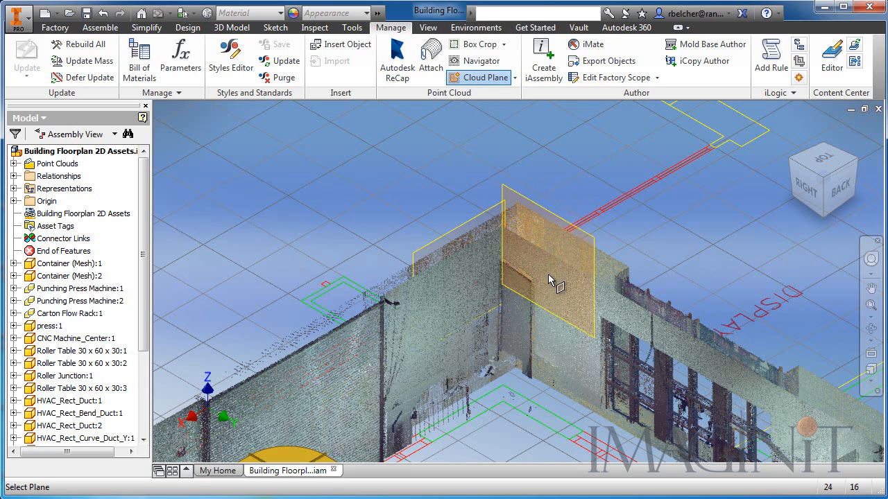
pyautogui.click(568, 286)
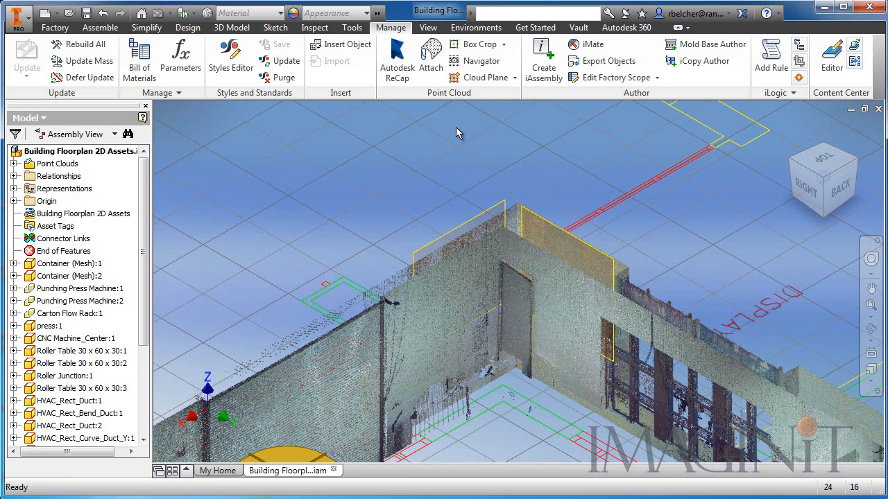
# Create a work axis at the intersection of the two wall planes in the building corner.
pyautogui.click(99, 28)
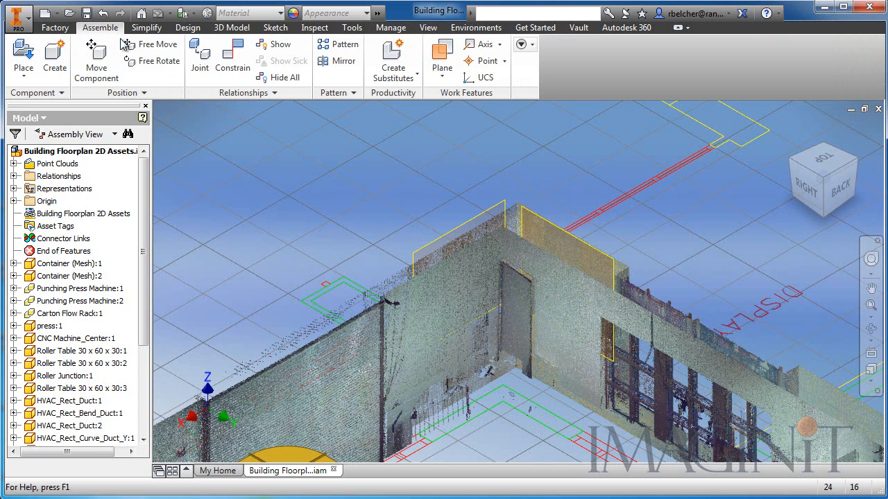
pyautogui.click(484, 44)
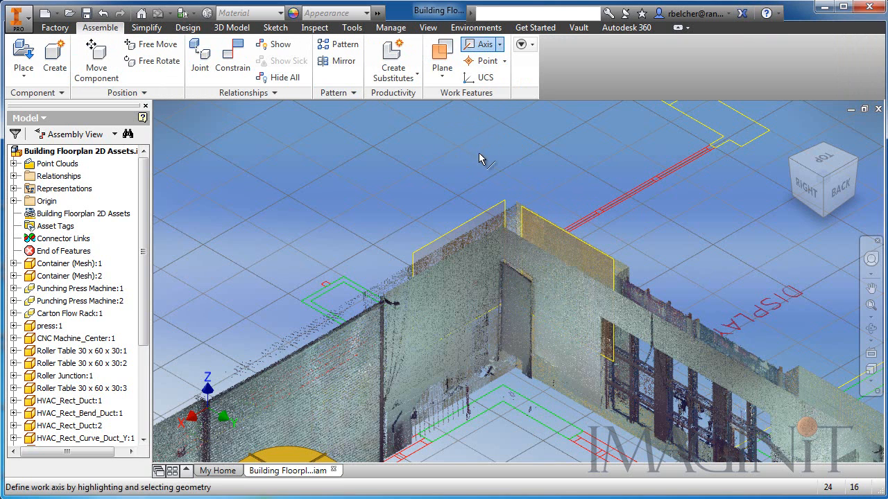
pyautogui.click(484, 220)
pyautogui.click(543, 208)
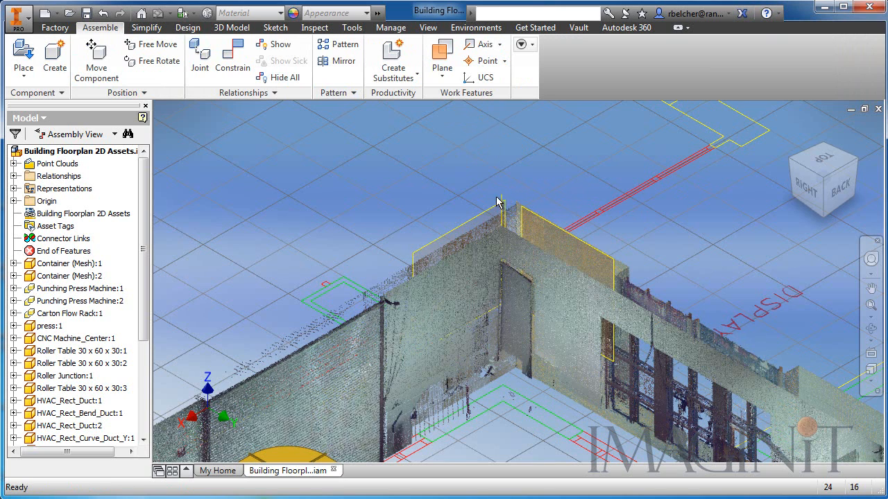
# Delete the corner work axis and both work planes made on the scanned walls.
pyautogui.moveTo(143, 276); pyautogui.dragTo(148, 374)
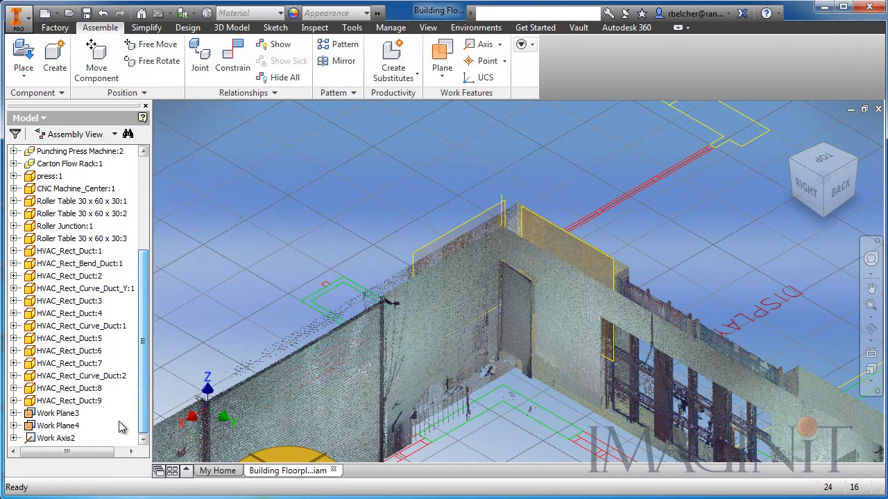
pyautogui.click(72, 439)
pyautogui.rightClick(73, 440)
pyautogui.click(97, 452)
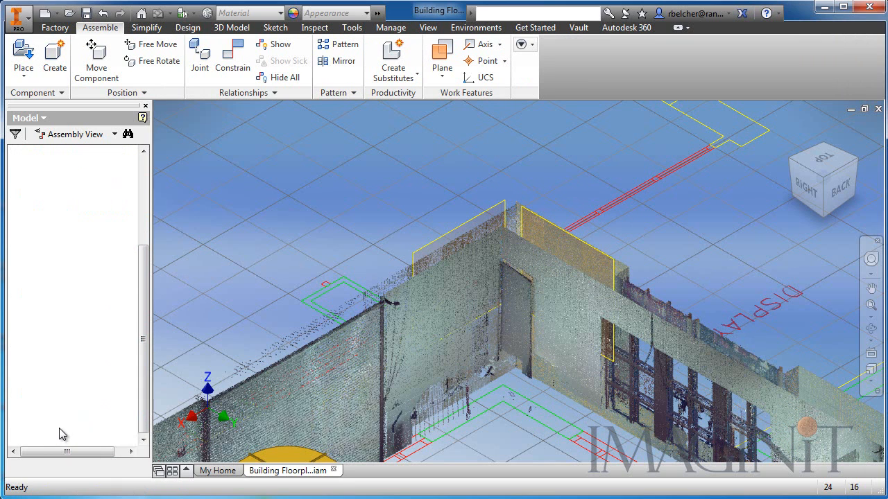
pyautogui.click(60, 425)
pyautogui.rightClick(62, 425)
pyautogui.click(82, 438)
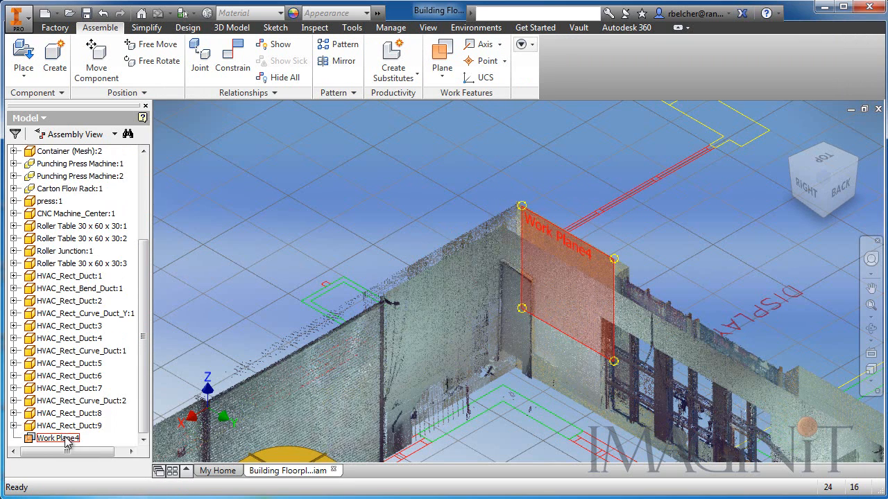
pyautogui.click(66, 438)
pyautogui.rightClick(68, 439)
pyautogui.click(106, 442)
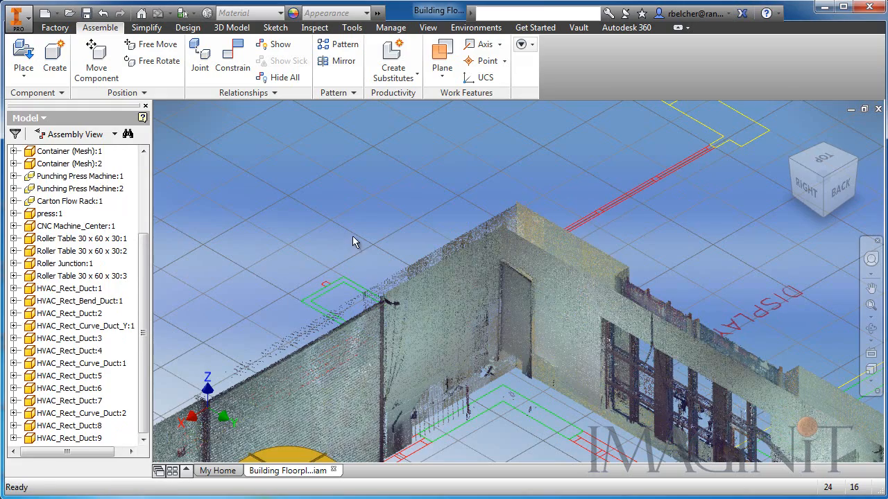
# Measure the distance between the long scanned wall and the face of the punching press machine nearest to it.
pyautogui.moveTo(498, 332); pyautogui.dragTo(494, 285, button='middle')
pyautogui.moveTo(483, 369); pyautogui.dragTo(498, 257, button='middle')
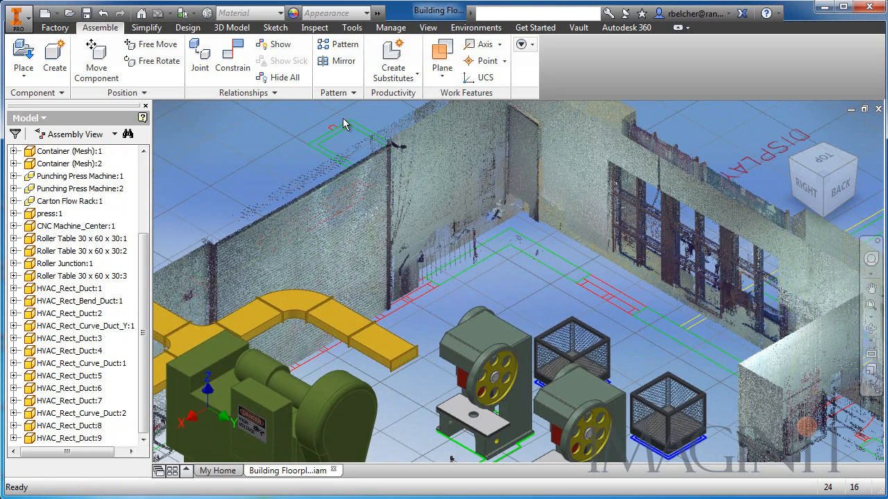
pyautogui.click(312, 31)
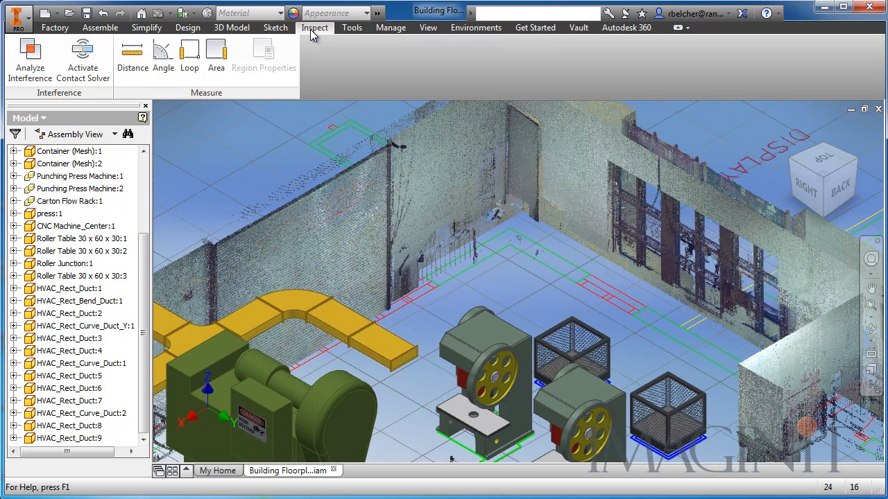
pyautogui.click(133, 61)
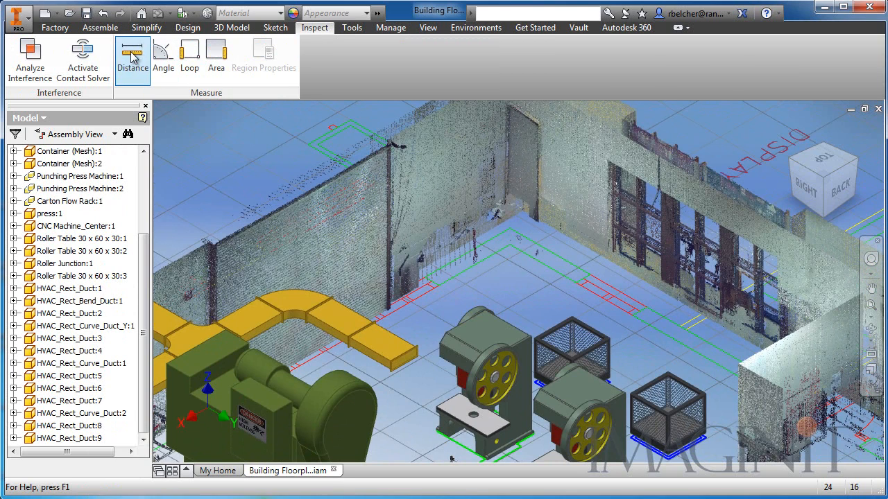
pyautogui.click(356, 251)
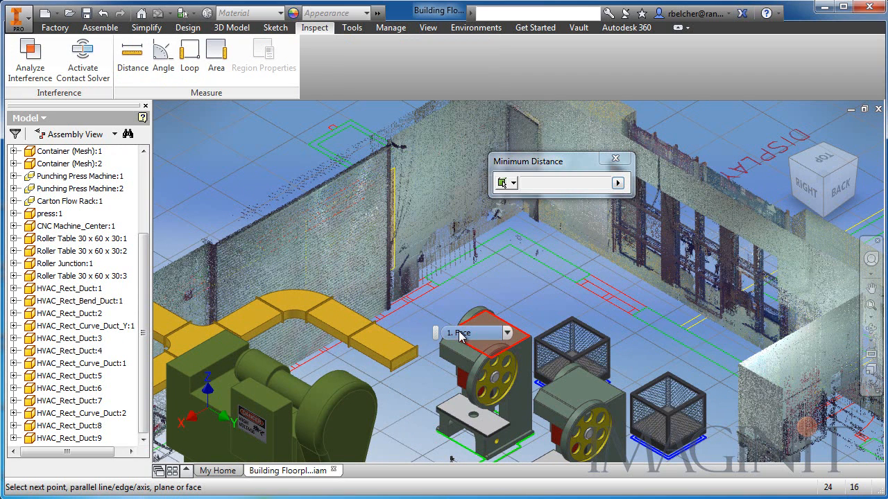
pyautogui.click(467, 336)
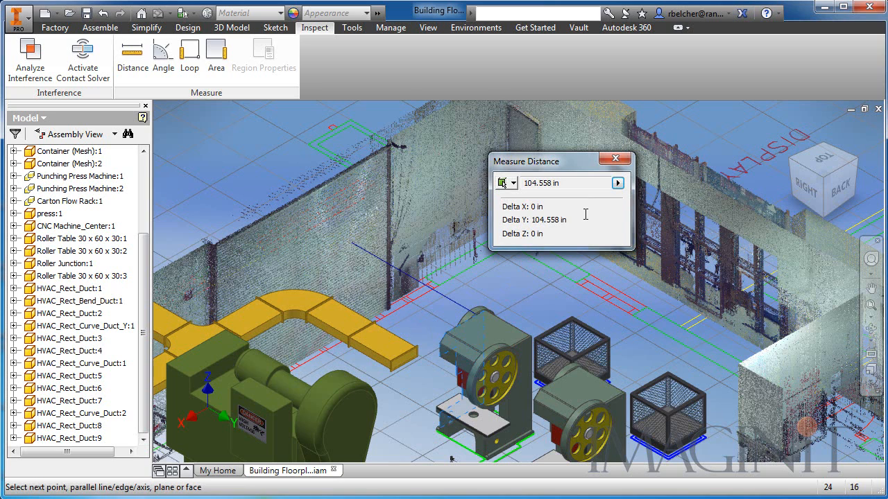
pyautogui.click(615, 158)
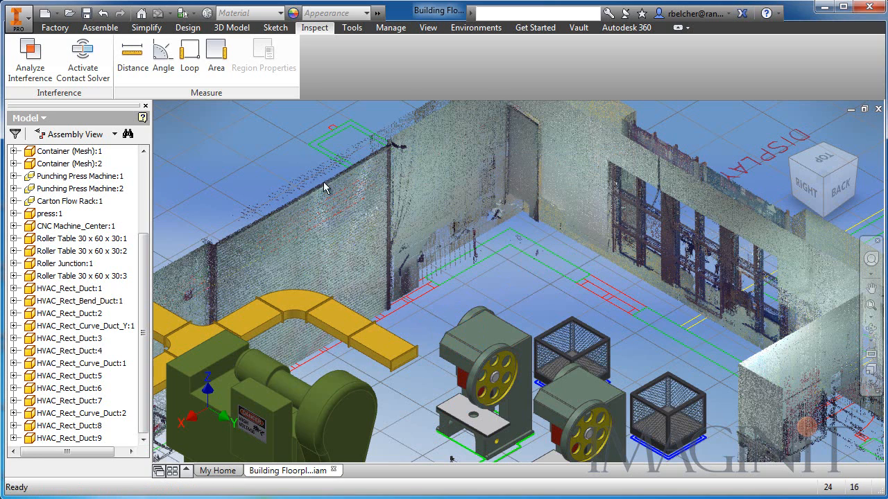
# Show the wall area around the scanned sink and search the Factory Assets palette for Sink.
pyautogui.moveTo(428, 353); pyautogui.dragTo(666, 232, button='middle')
pyautogui.moveTo(392, 380); pyautogui.dragTo(593, 232, button='middle')
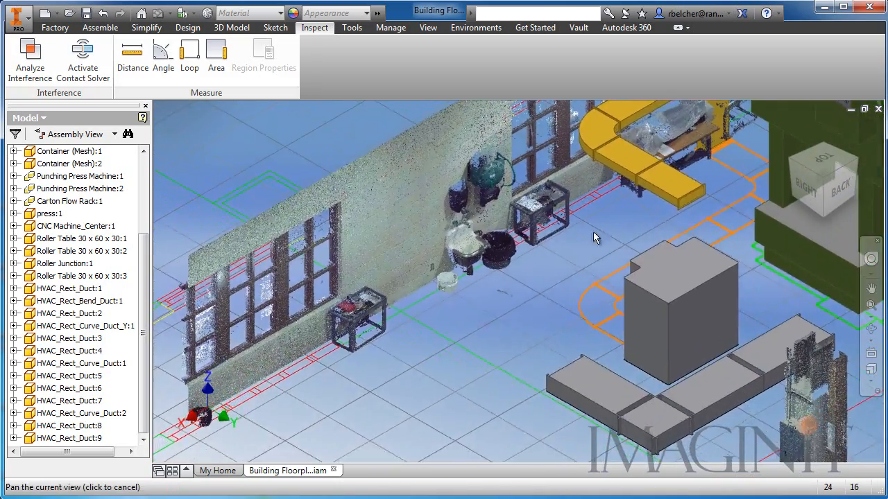
pyautogui.scroll(-3, 593, 236)
pyautogui.scroll(2, 474, 321)
pyautogui.moveTo(520, 302); pyautogui.dragTo(594, 250, button='middle')
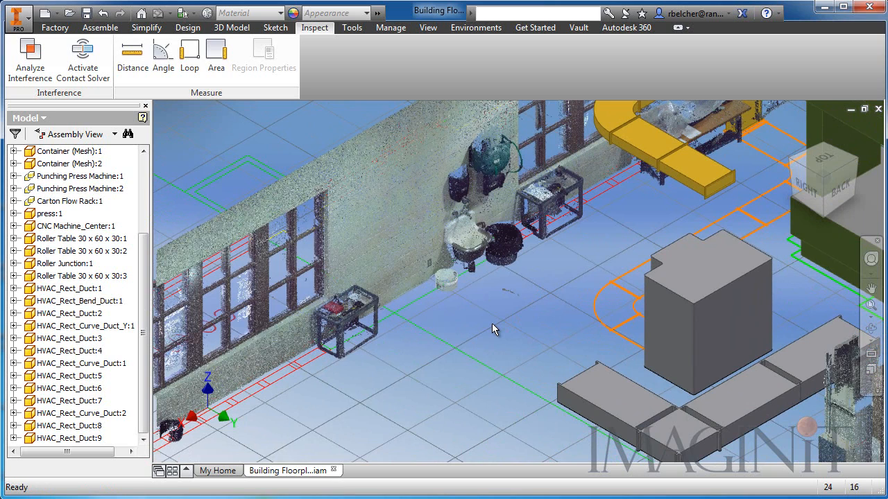
pyautogui.click(81, 238)
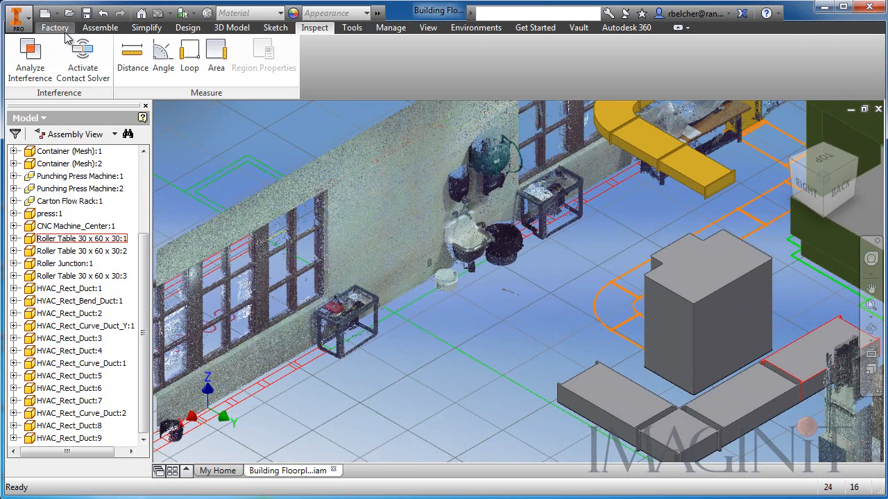
pyautogui.click(56, 28)
pyautogui.click(27, 63)
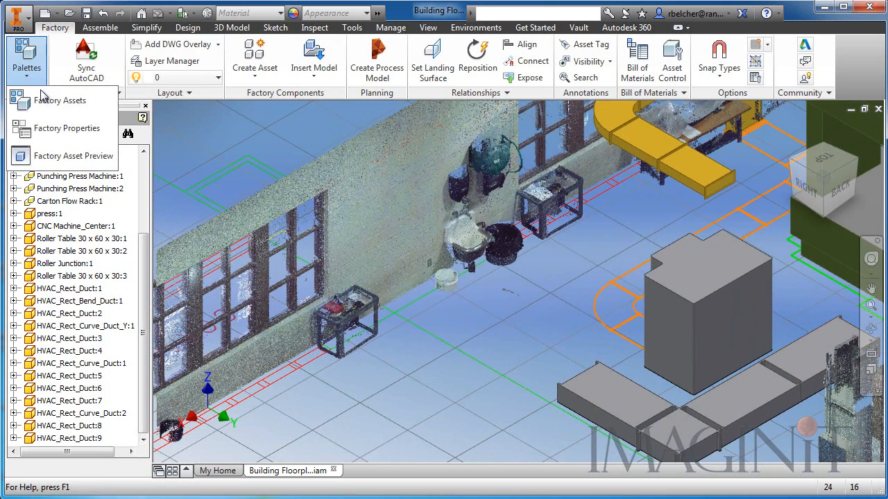
pyautogui.click(43, 97)
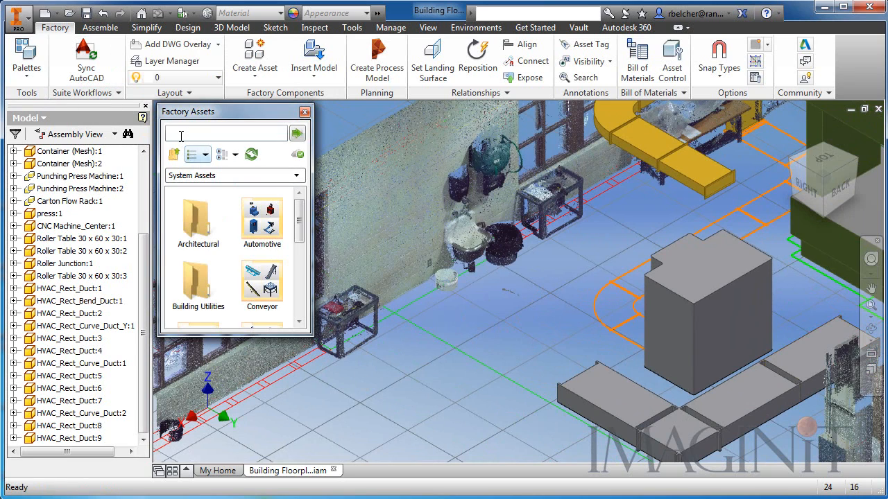
pyautogui.click(181, 136)
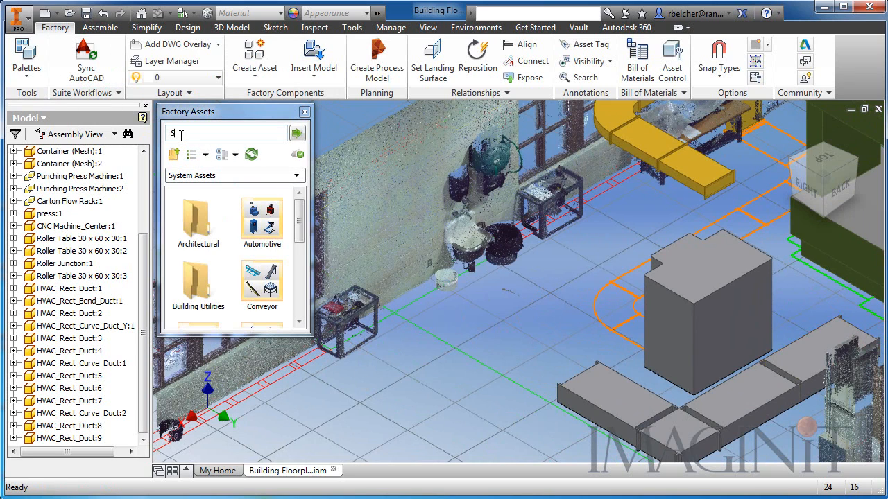
pyautogui.write('Sink')
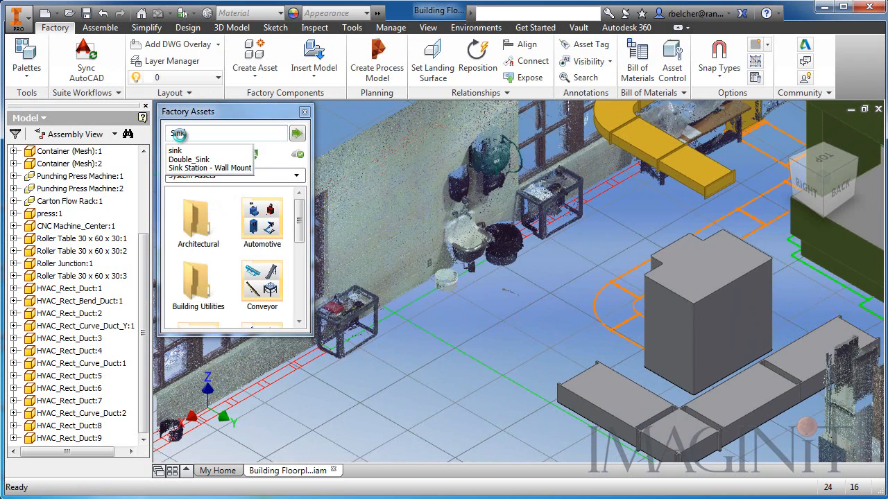
pyautogui.press('Return')
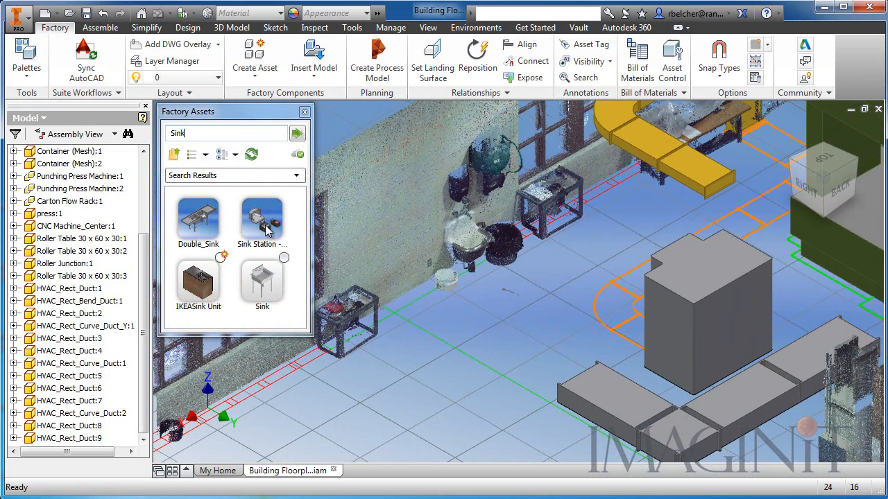
# Check that snapping to the point cloud is enabled and place the Sink Station asset on the scanned wall beside the scanned sink.
pyautogui.moveTo(266, 230)
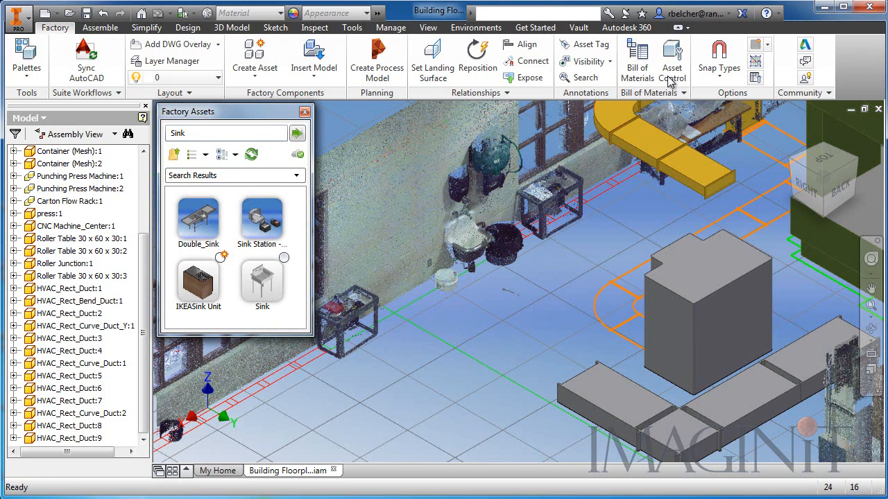
pyautogui.click(721, 69)
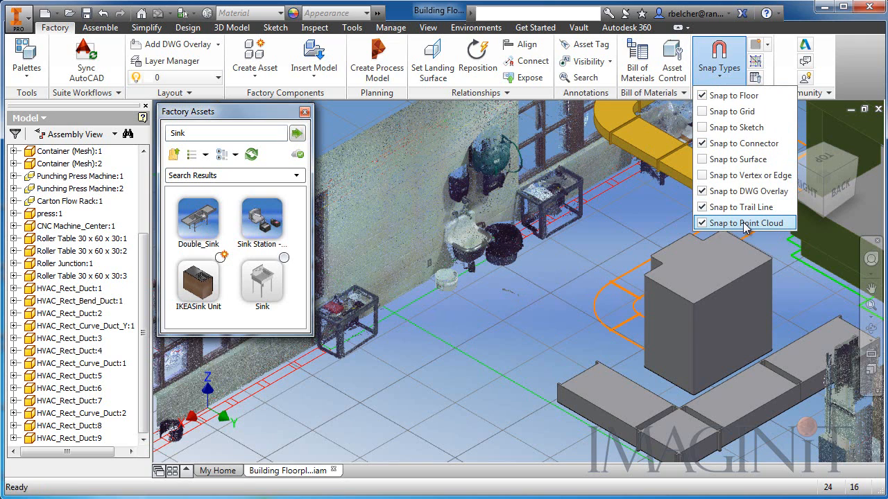
pyautogui.click(501, 355)
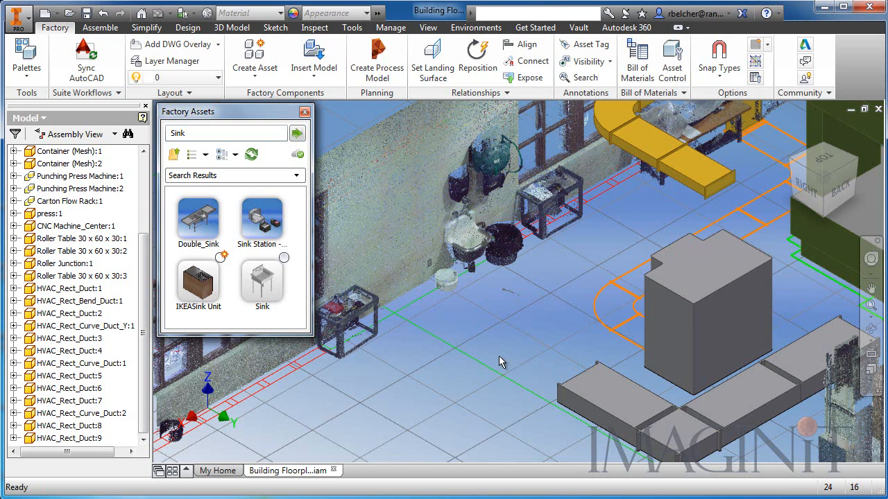
pyautogui.moveTo(269, 214); pyautogui.dragTo(493, 366)
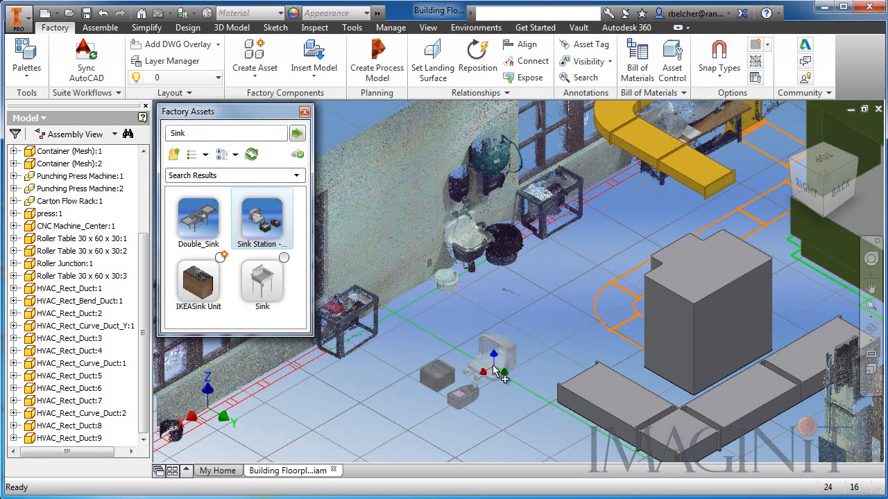
pyautogui.scroll(-3, 472, 351)
pyautogui.moveTo(493, 347); pyautogui.dragTo(686, 426, button='middle')
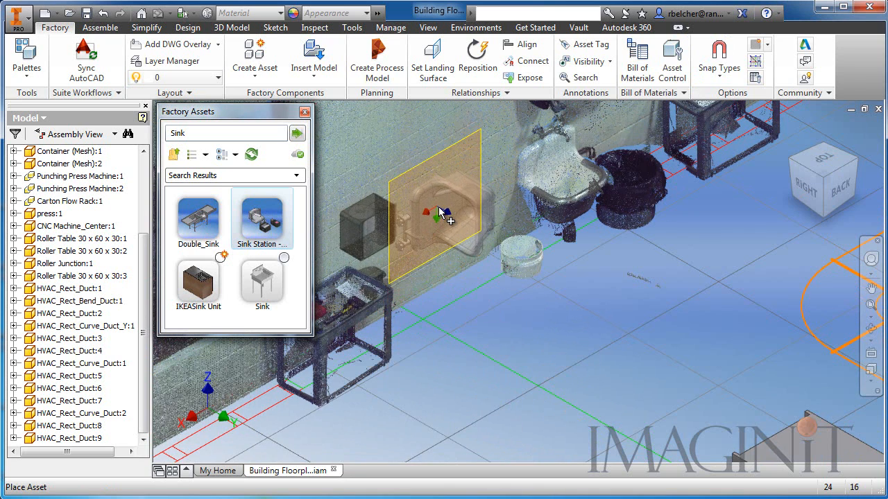
pyautogui.click(448, 222)
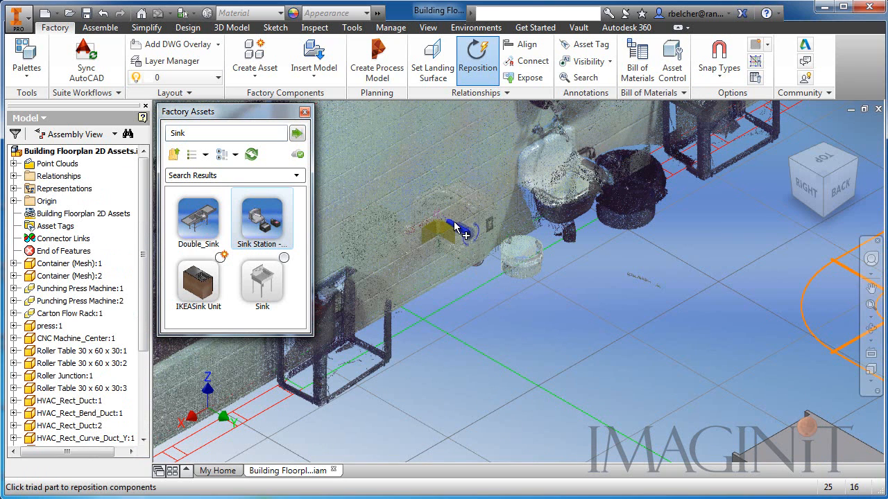
# Rotate the sink station upright about its Z axis, shift it about 1.68 in along X, and finish the placement without adding another.
pyautogui.moveTo(469, 236); pyautogui.dragTo(505, 283)
pyautogui.moveTo(517, 220); pyautogui.dragTo(497, 310, button='middle')
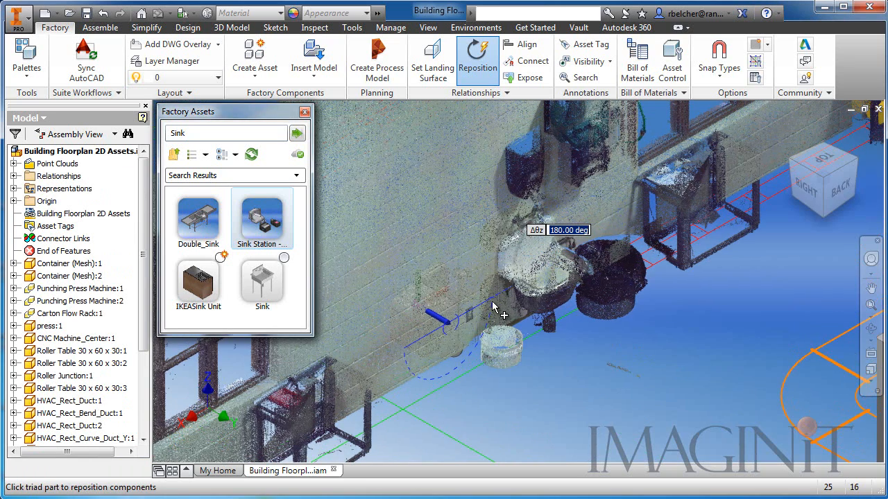
pyautogui.moveTo(469, 274); pyautogui.dragTo(441, 261)
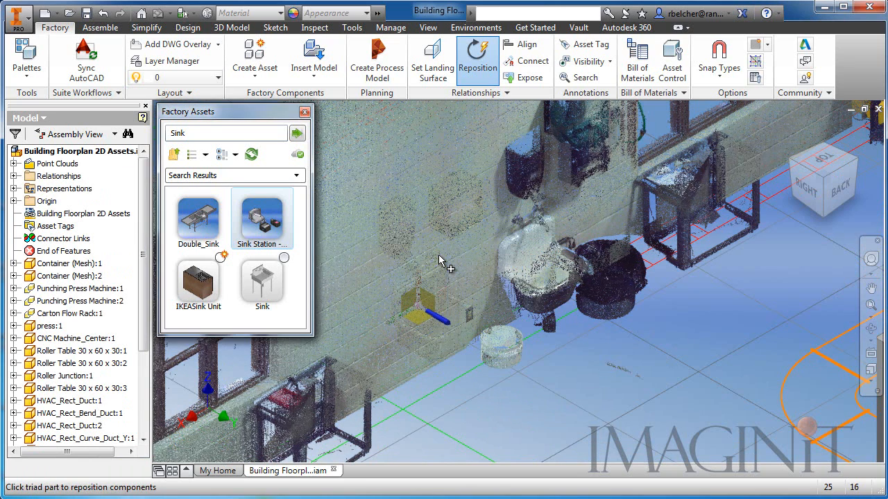
pyautogui.click(419, 300)
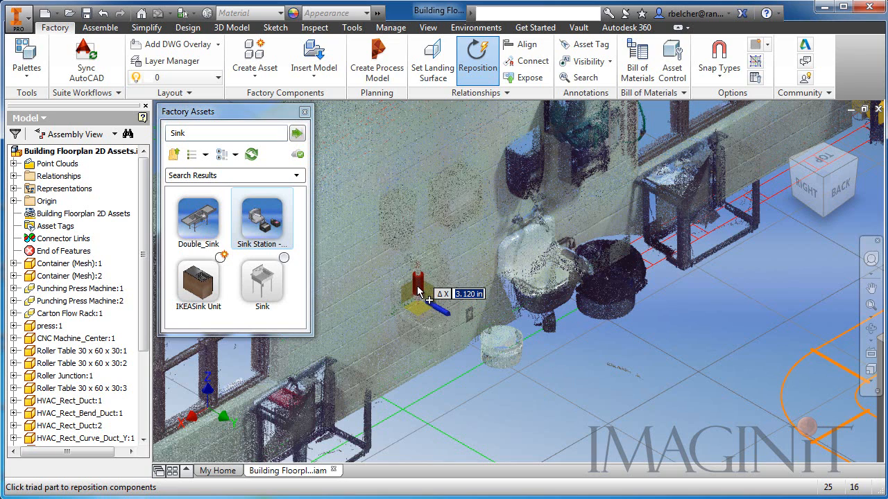
pyautogui.moveTo(417, 287); pyautogui.dragTo(416, 291)
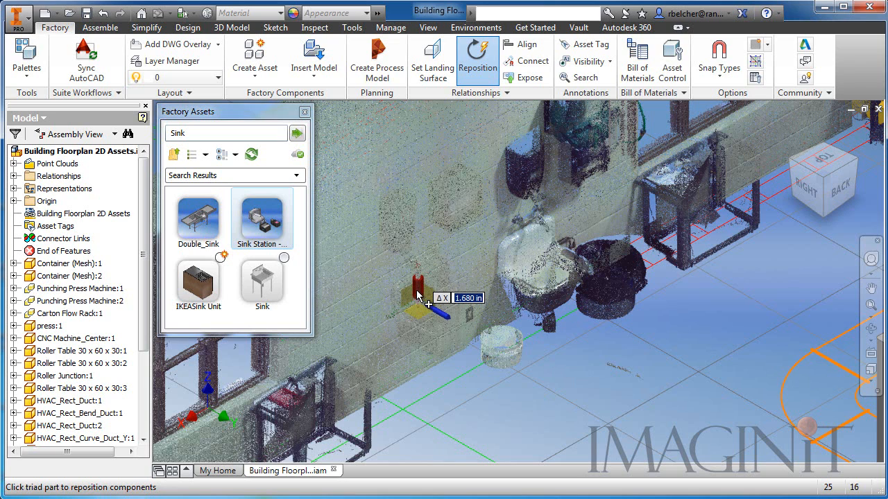
pyautogui.rightClick(568, 328)
pyautogui.click(588, 339)
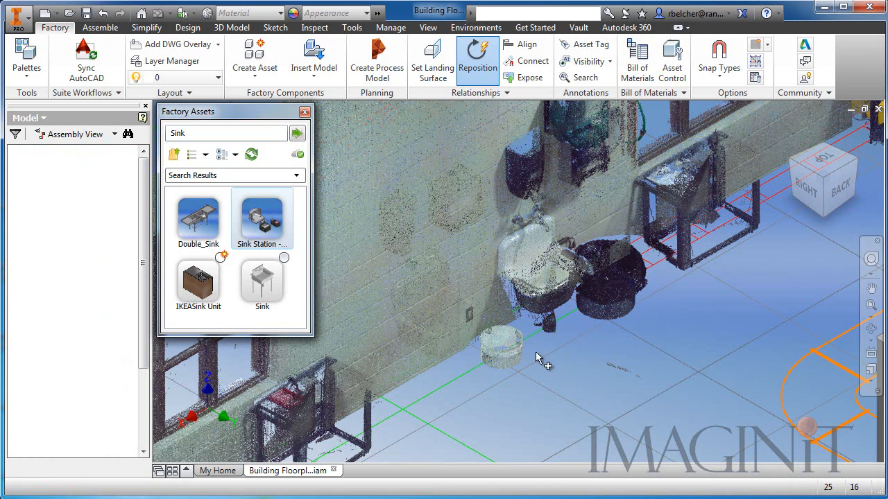
pyautogui.rightClick(559, 380)
pyautogui.click(582, 388)
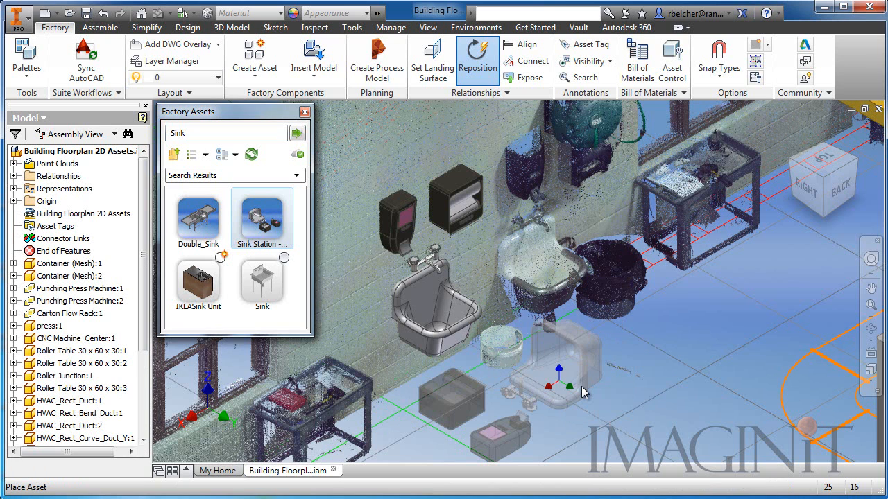
# Hide the point clouds to view the placed sink station on its own, and make them visible again.
pyautogui.click(57, 164)
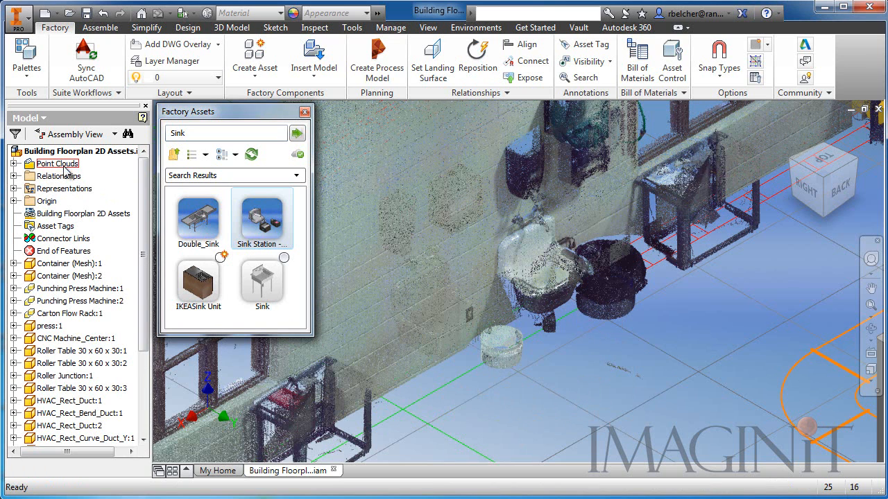
pyautogui.rightClick(63, 166)
pyautogui.click(84, 186)
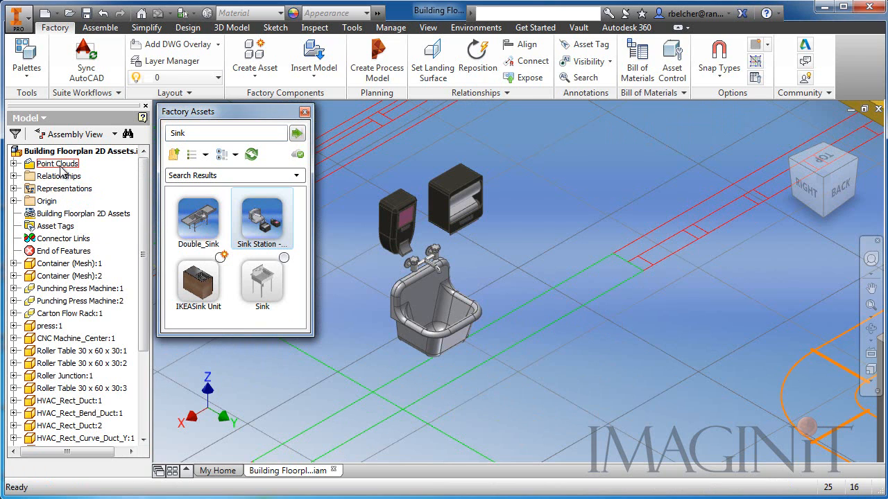
pyautogui.rightClick(59, 165)
pyautogui.click(84, 187)
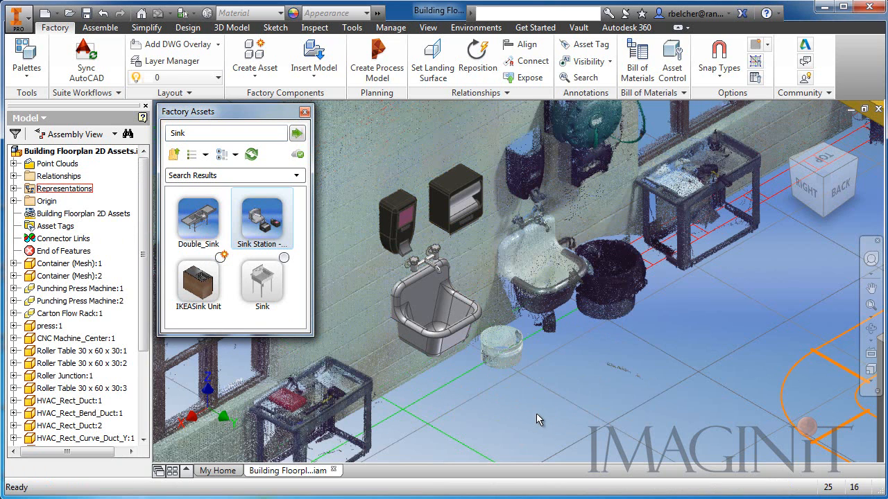
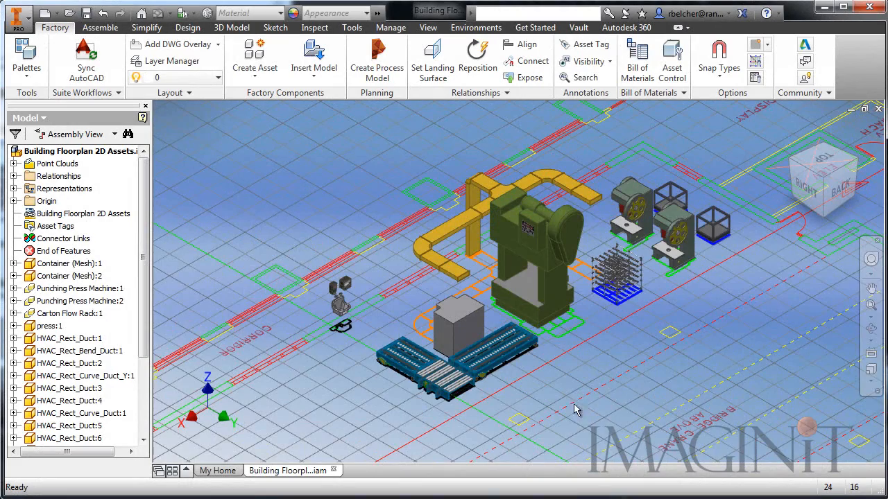
# Show the Factory Properties palette and examine the length and other model parameters of the shorter straight pallet conveyor.
pyautogui.scroll(3, 525, 421)
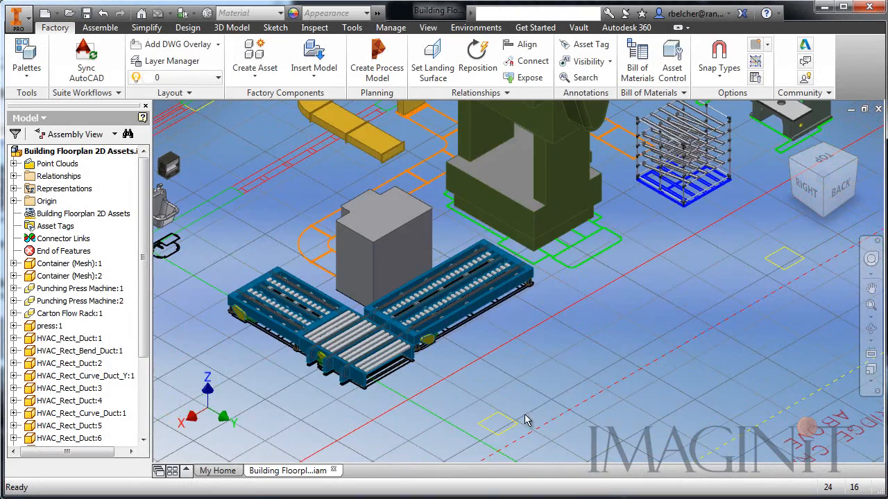
pyautogui.scroll(5, 527, 420)
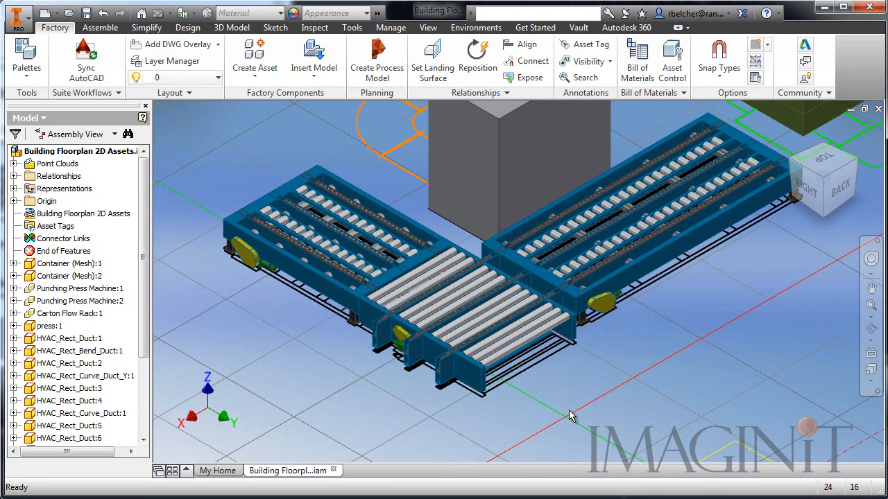
pyautogui.moveTo(358, 376); pyautogui.dragTo(381, 390, button='middle')
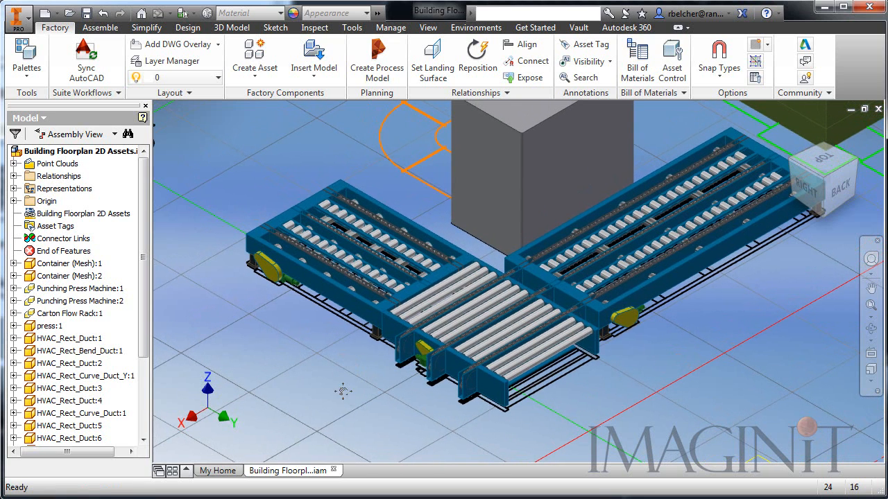
pyautogui.moveTo(342, 390)
pyautogui.mouseDown(button='middle')
pyautogui.moveTo(355, 380)
pyautogui.moveTo(339, 387)
pyautogui.mouseUp(button='middle')
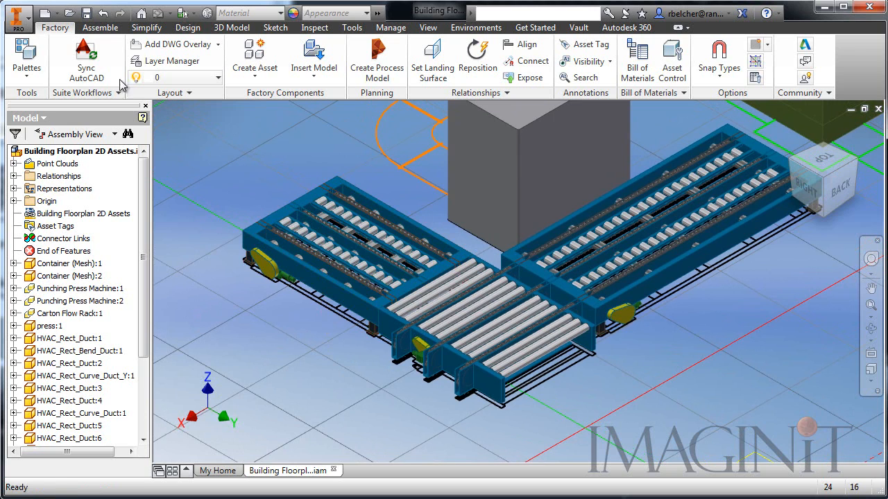
pyautogui.click(27, 61)
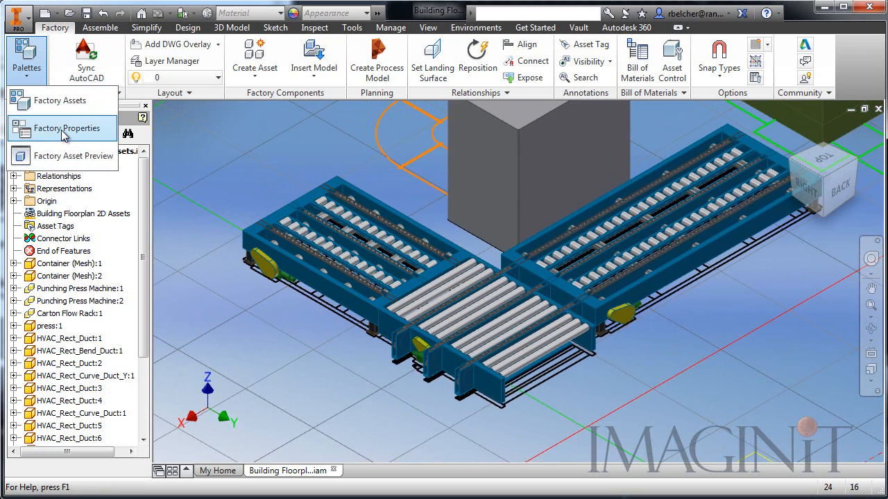
pyautogui.click(62, 129)
pyautogui.click(344, 285)
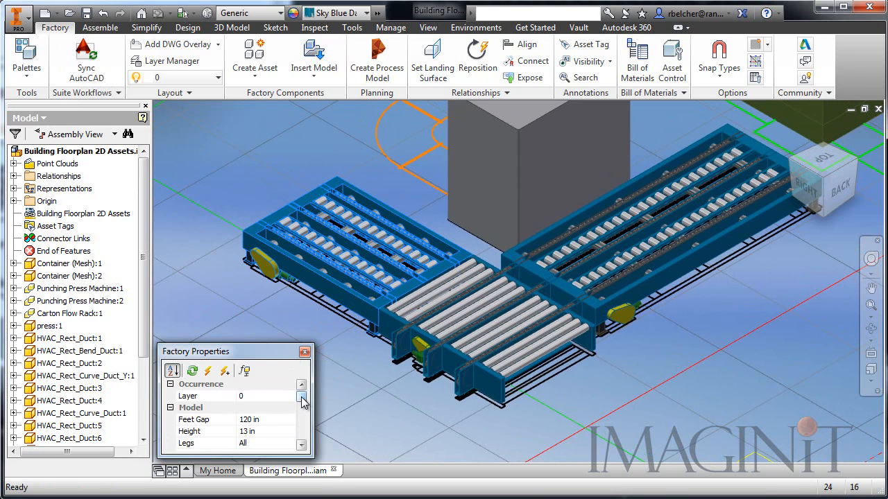
pyautogui.moveTo(302, 399); pyautogui.dragTo(303, 411)
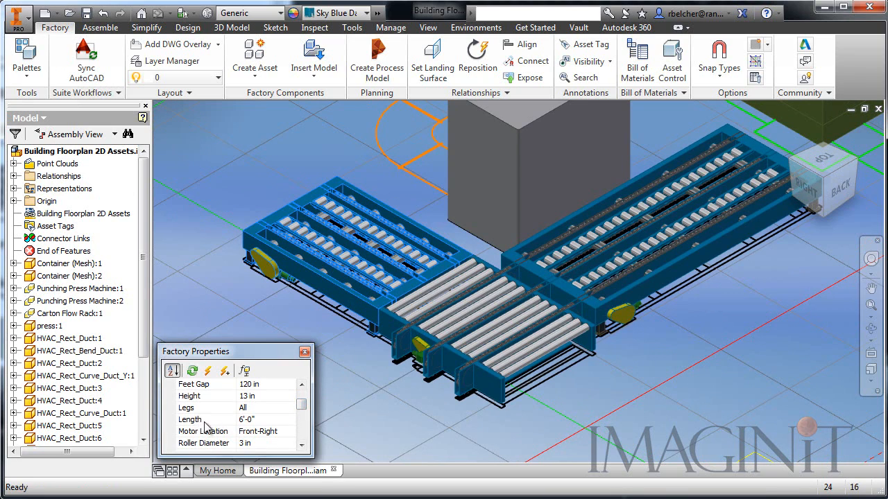
pyautogui.click(400, 406)
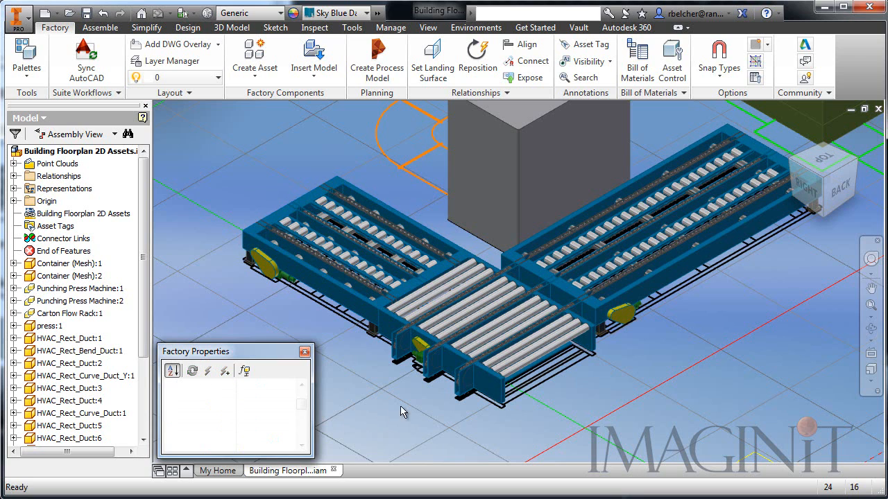
# Examine the length and other model parameters of the longer straight pallet conveyor, and clear the selection.
pyautogui.click(608, 298)
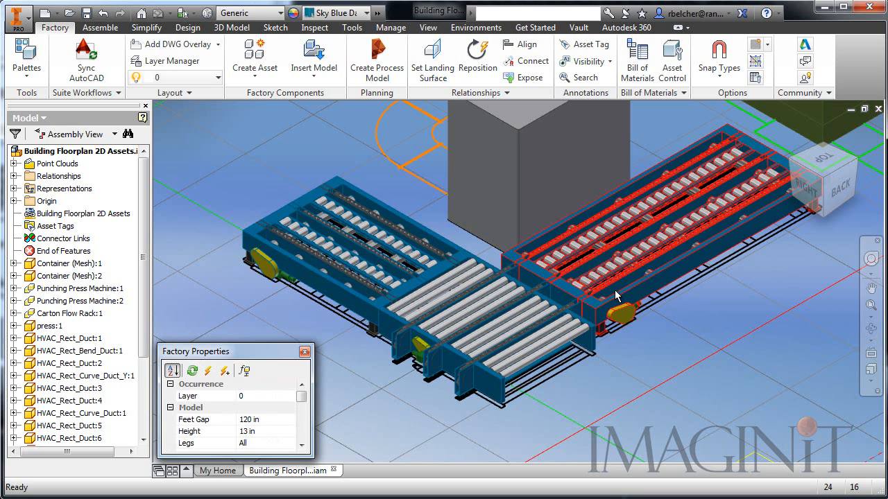
pyautogui.click(302, 445)
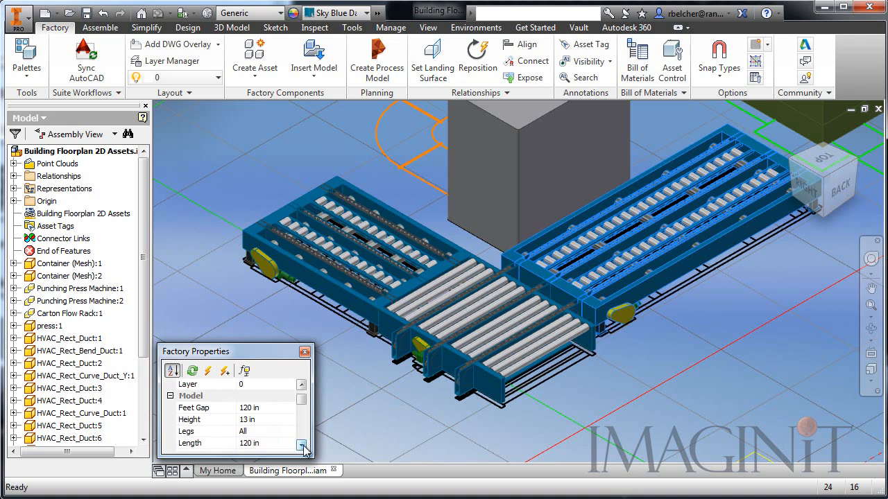
pyautogui.click(302, 445)
pyautogui.click(302, 445)
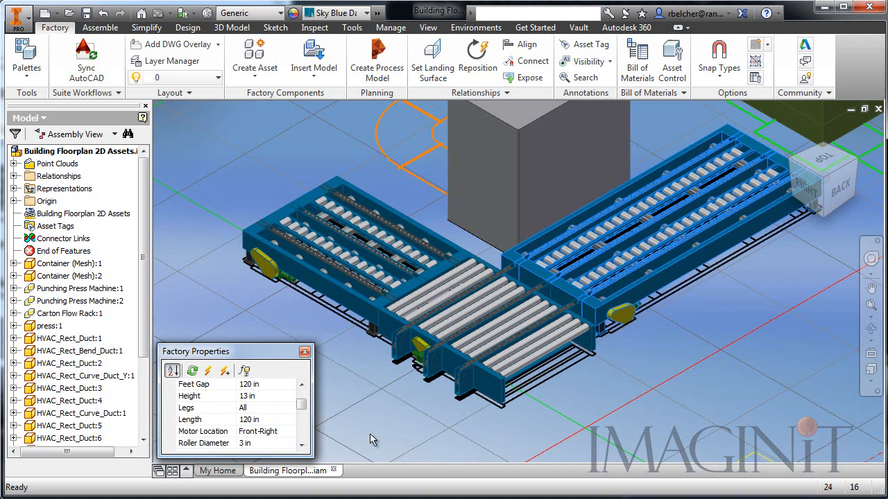
pyautogui.click(404, 444)
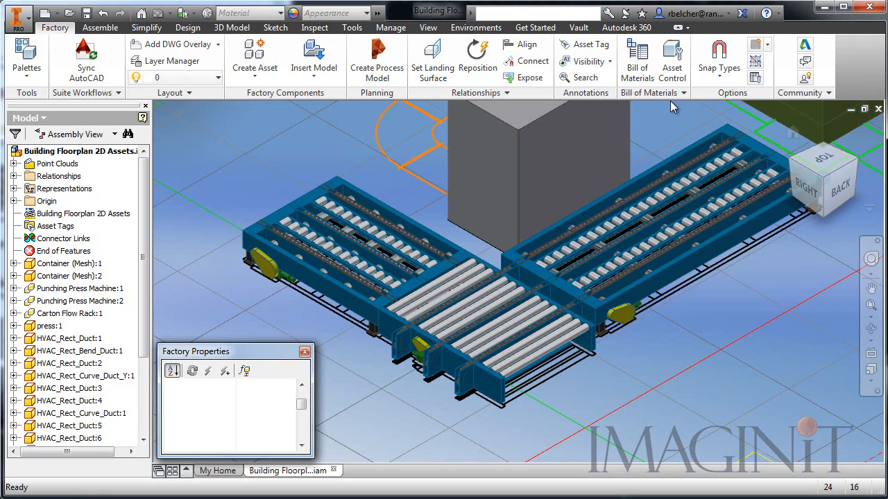
# Review the layout's bill of materials down to the sink station and pallet conveyors, checking the key parameters, and close it.
pyautogui.click(636, 65)
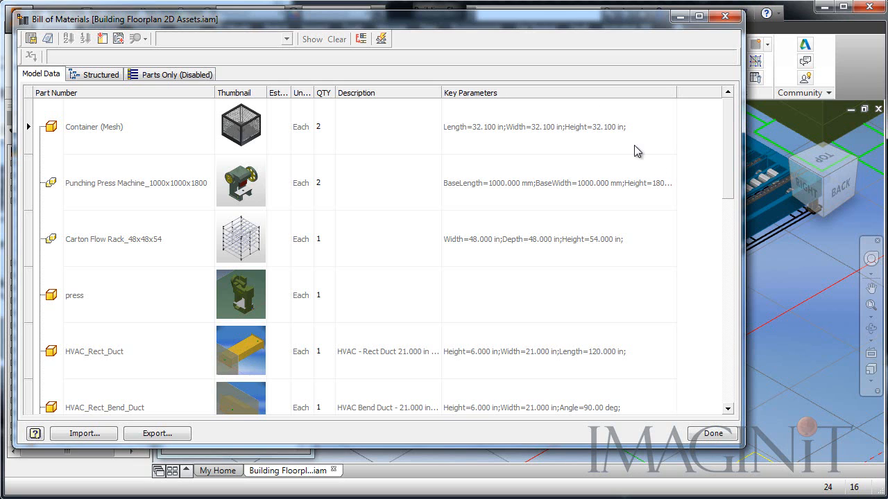
pyautogui.moveTo(725, 134); pyautogui.dragTo(717, 299)
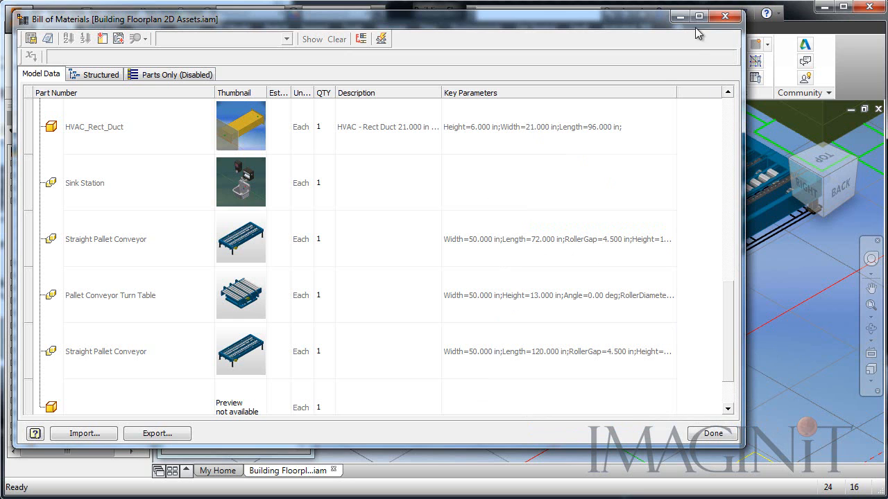
pyautogui.click(725, 16)
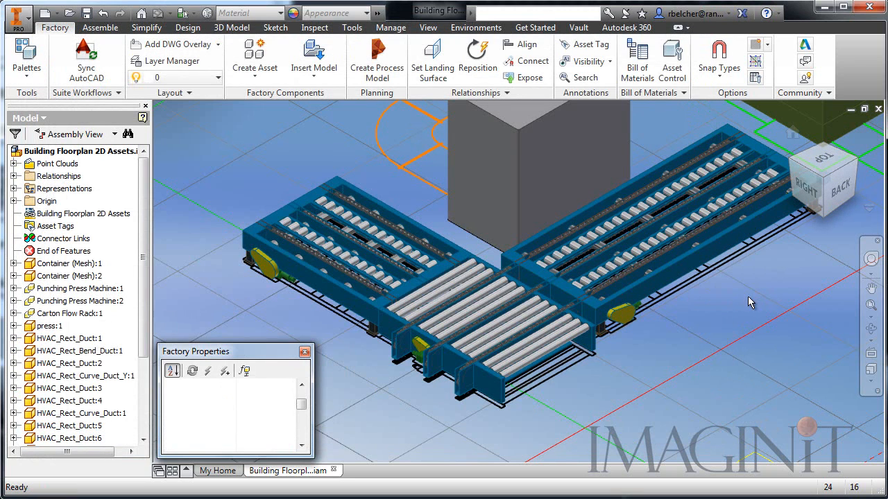
# Make all asset files writable including sub-layouts, without applying key parameters, and check that the bill of materials can be edited.
pyautogui.click(675, 73)
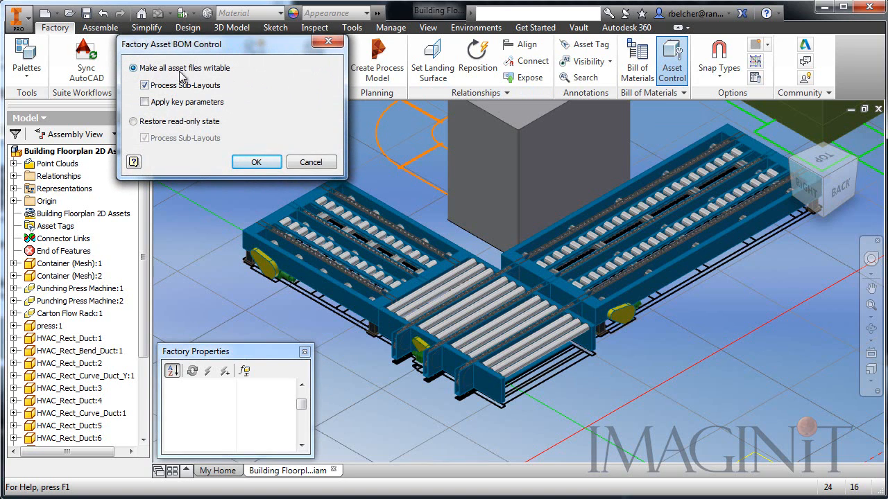
pyautogui.click(257, 162)
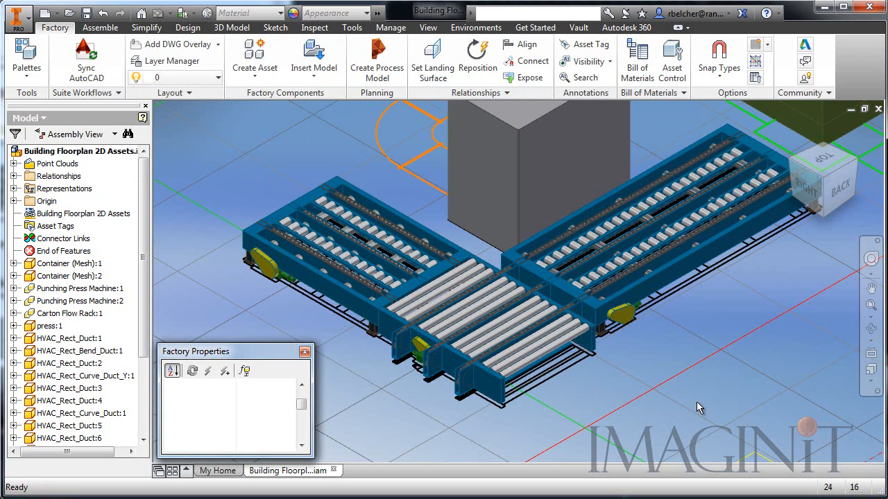
pyautogui.click(636, 63)
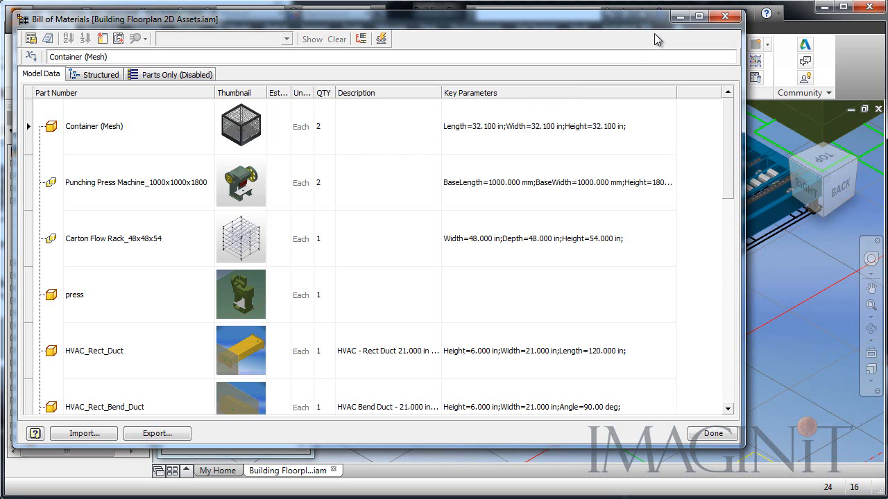
pyautogui.click(725, 15)
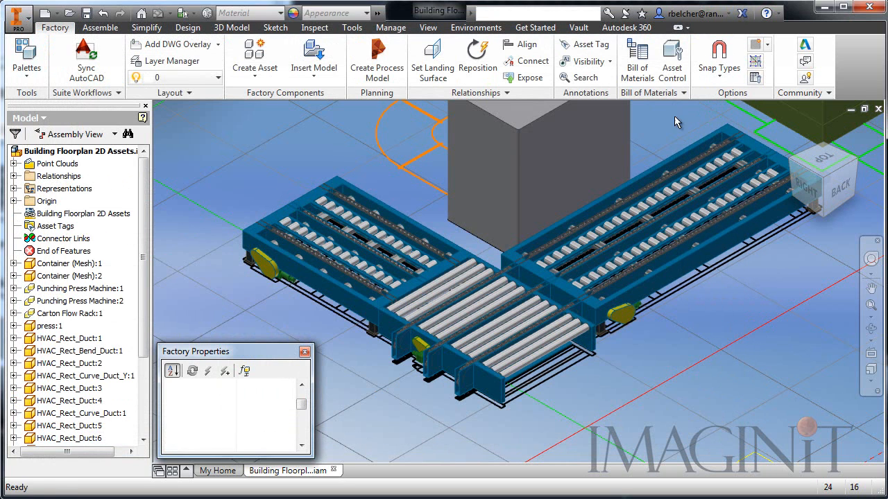
# Restore the read-only state of all factory asset files, including those in sub-layouts.
pyautogui.click(673, 76)
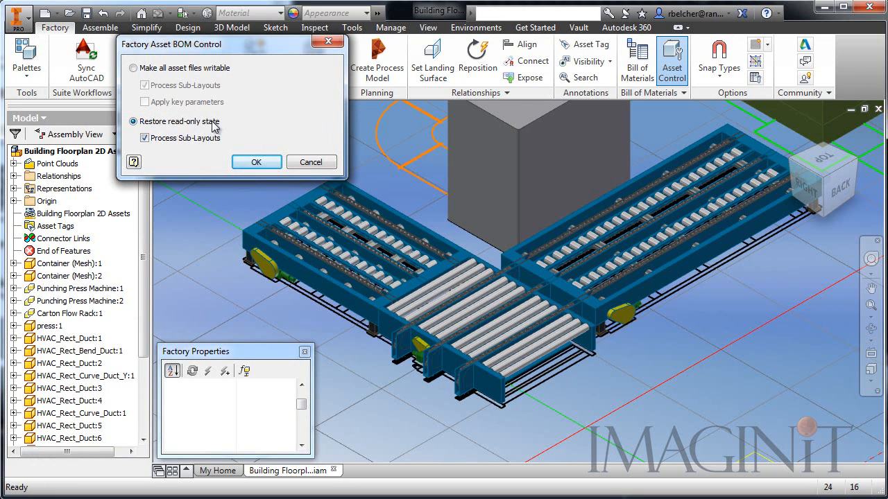
pyautogui.click(255, 165)
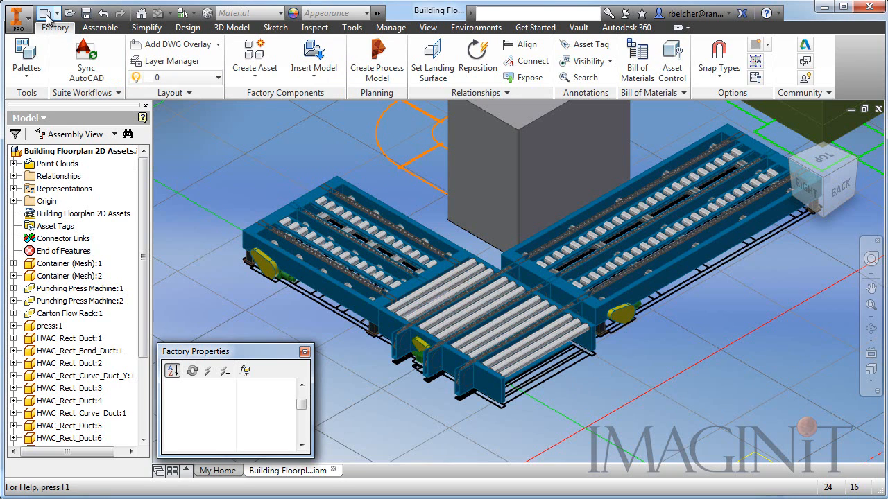
# Create a drawing from the Standard.dwg template and place the layout's top view at scale 1/50 in the sheet's upper-left area, without projected views.
pyautogui.hotkey('ctrl', 'n')
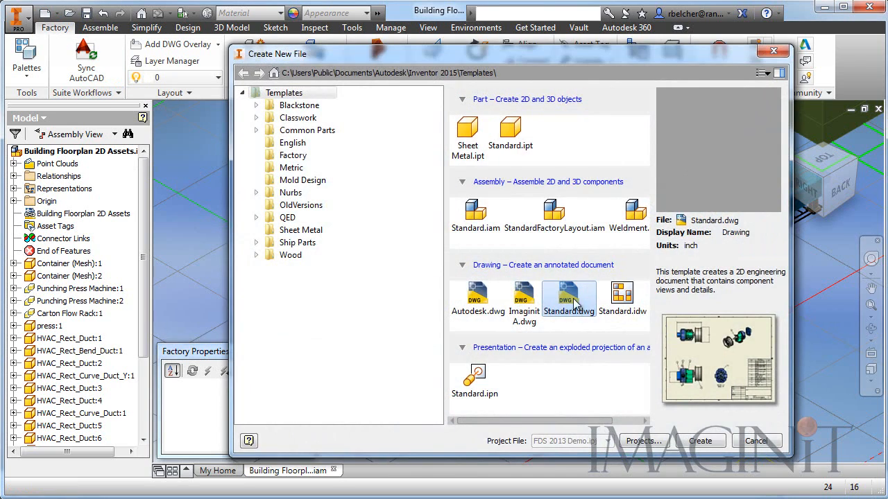
pyautogui.doubleClick(567, 294)
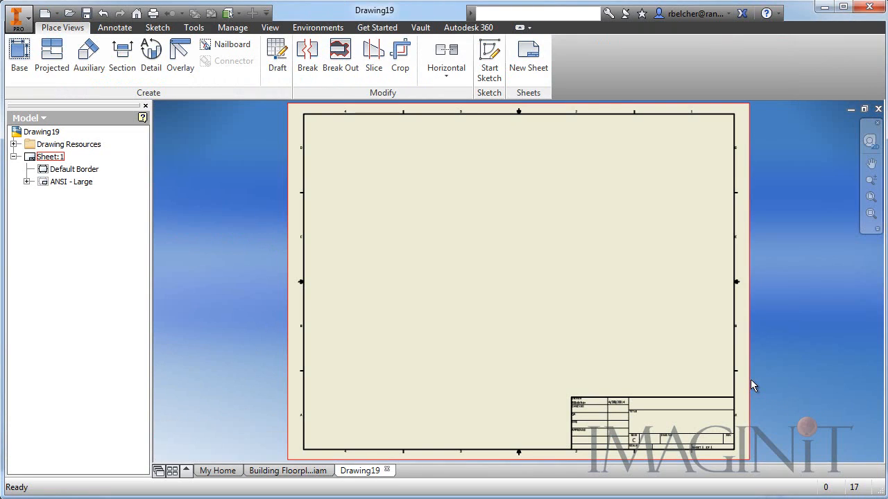
pyautogui.click(20, 55)
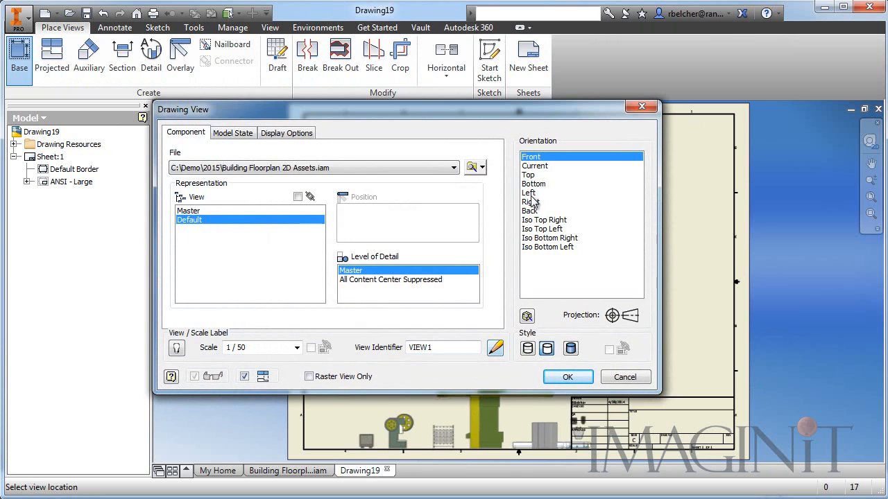
pyautogui.click(529, 174)
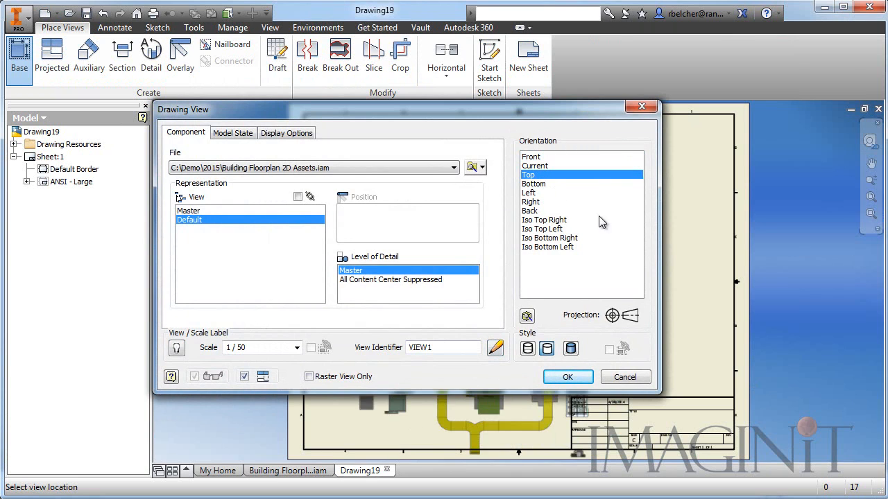
pyautogui.moveTo(709, 315); pyautogui.dragTo(877, 391, button='middle')
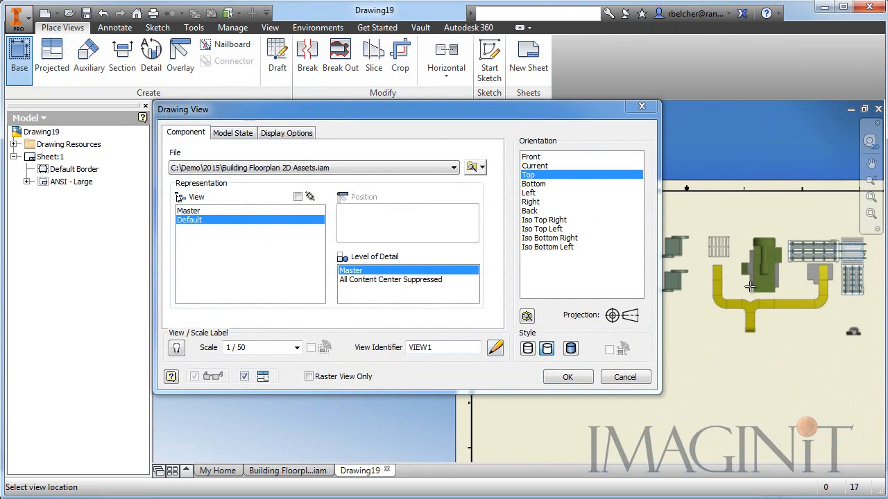
pyautogui.click(749, 287)
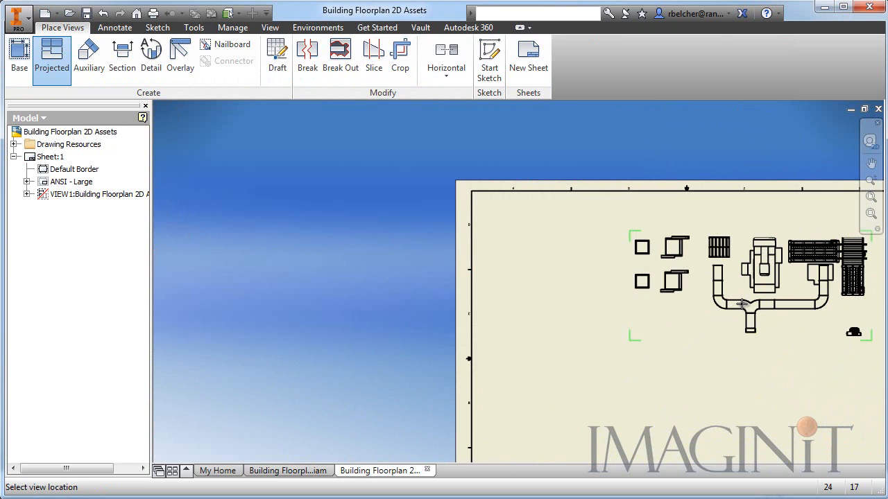
pyautogui.moveTo(486, 310); pyautogui.dragTo(240, 217, button='middle')
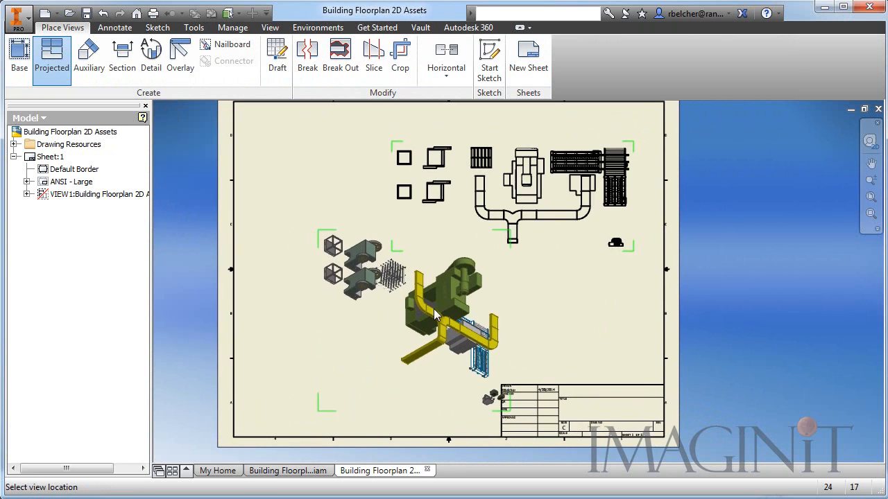
pyautogui.rightClick(436, 314)
pyautogui.click(357, 310)
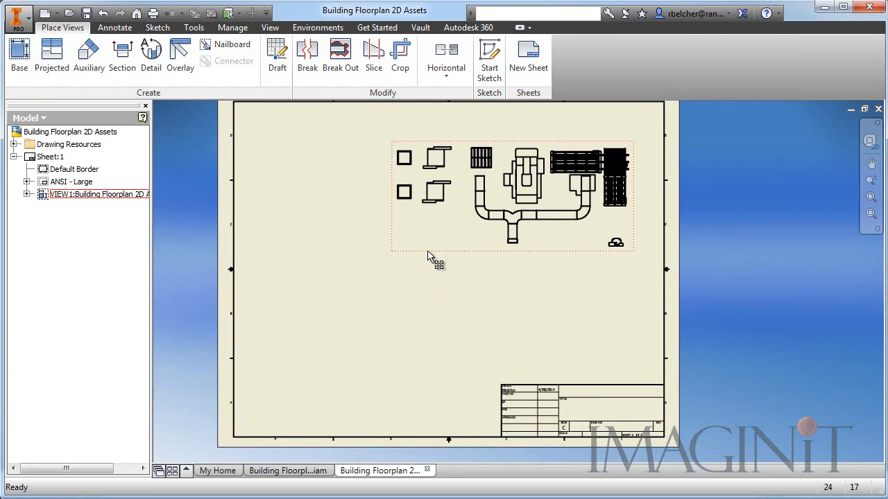
pyautogui.moveTo(428, 254); pyautogui.dragTo(298, 234)
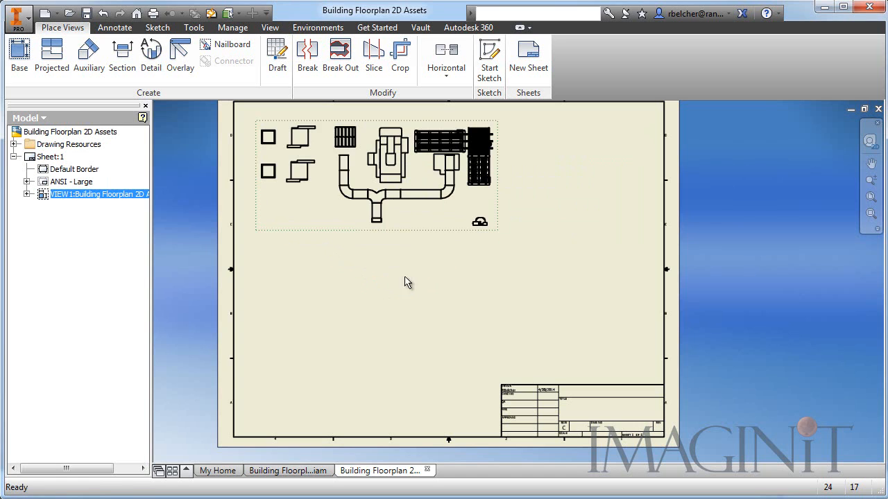
# Place a structured parts list of the layout on the sheet below the top view.
pyautogui.moveTo(412, 273)
pyautogui.mouseDown(button='middle')
pyautogui.moveTo(422, 389)
pyautogui.moveTo(395, 333)
pyautogui.mouseUp(button='middle')
pyautogui.scroll(-3, 430, 329)
pyautogui.scroll(2, 422, 390)
pyautogui.click(117, 28)
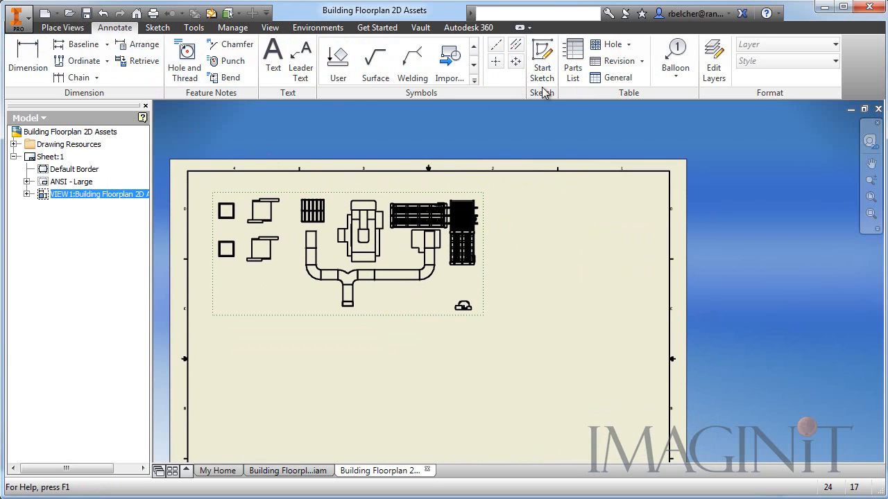
pyautogui.click(573, 63)
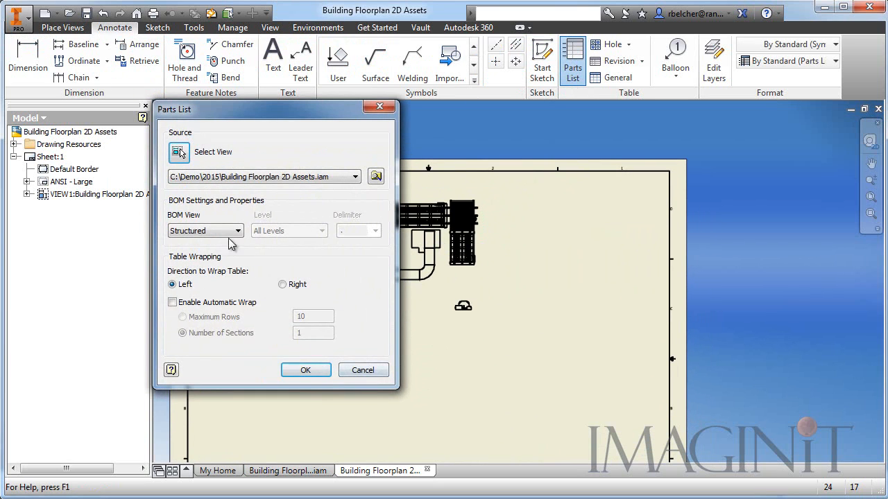
pyautogui.click(310, 369)
pyautogui.moveTo(517, 328); pyautogui.dragTo(582, 229, button='middle')
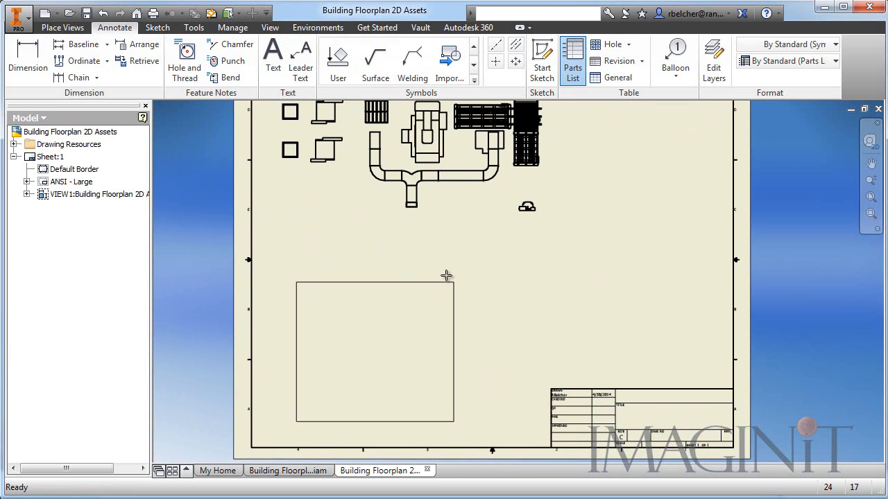
pyautogui.click(462, 249)
pyautogui.scroll(-3, 388, 305)
pyautogui.moveTo(406, 277); pyautogui.dragTo(428, 223, button='middle')
pyautogui.moveTo(601, 316); pyautogui.dragTo(583, 305, button='middle')
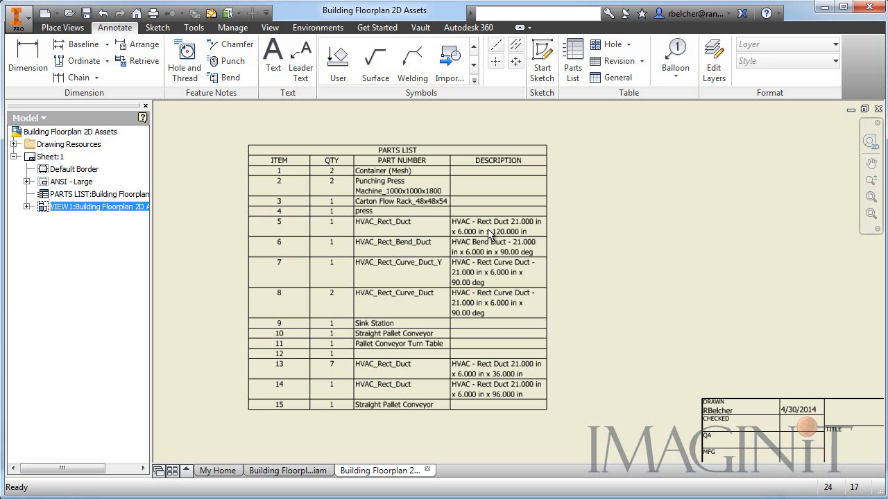
# Add a new custom property column named Key Parameters to the parts list.
pyautogui.click(491, 231)
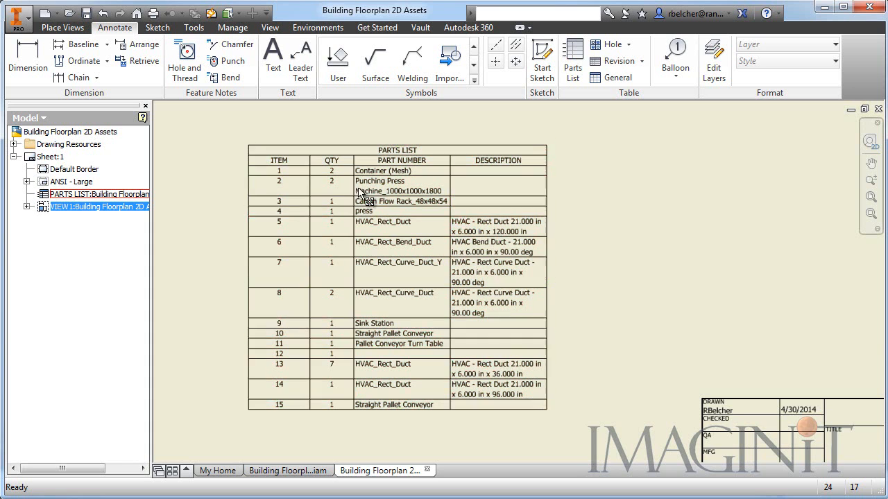
pyautogui.doubleClick(380, 178)
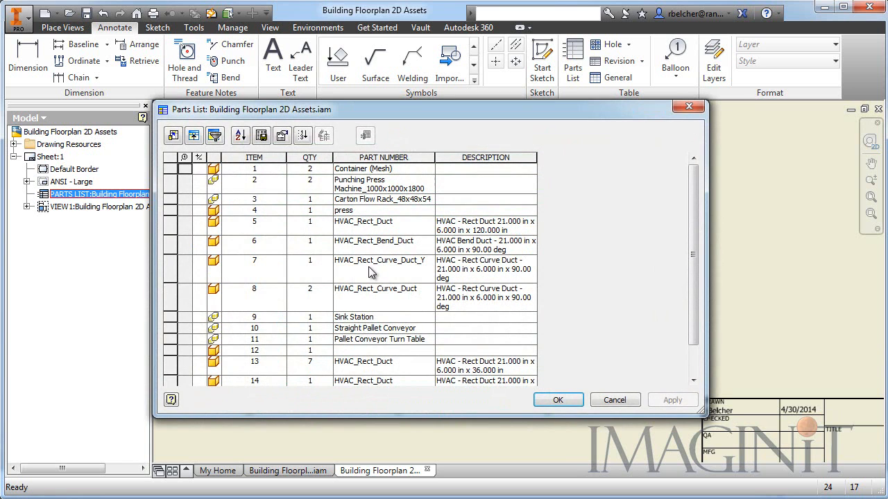
pyautogui.click(173, 135)
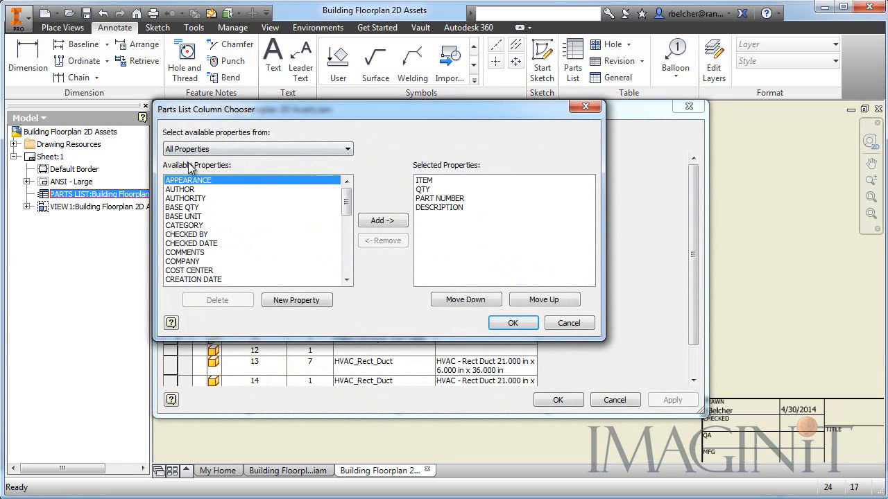
pyautogui.click(296, 301)
pyautogui.click(260, 134)
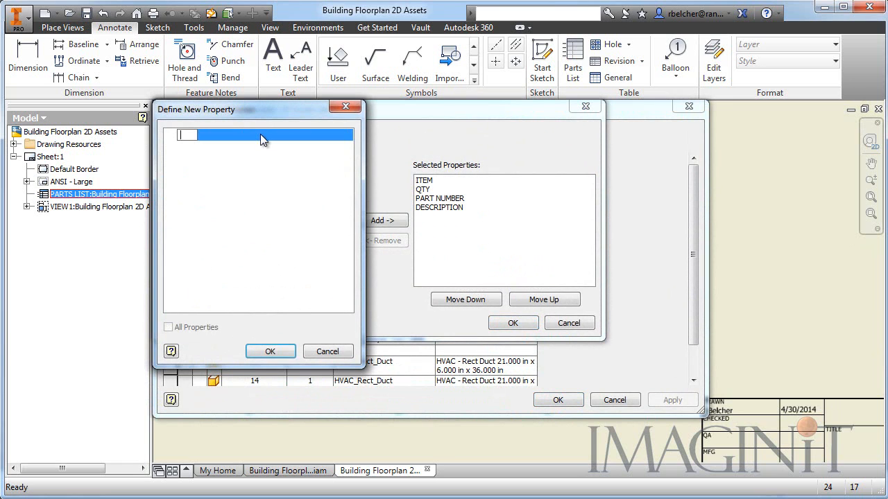
pyautogui.write('Key Param')
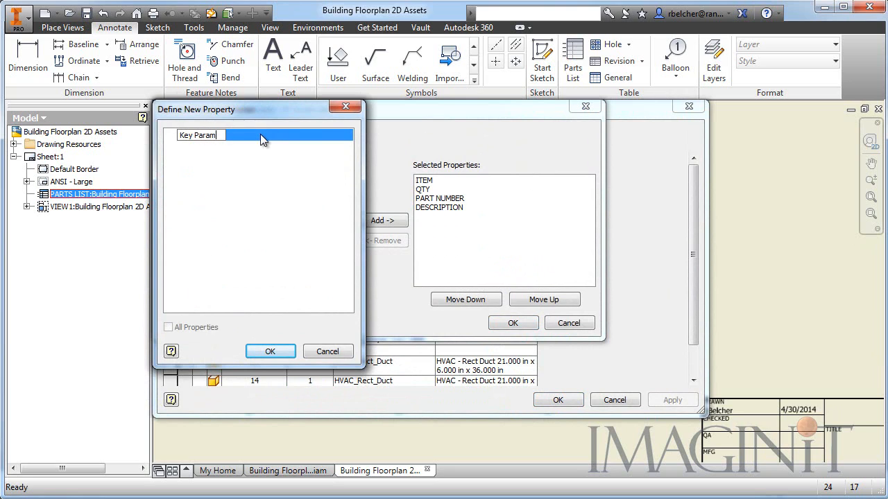
pyautogui.write('eters')
pyautogui.click(290, 353)
pyautogui.click(516, 323)
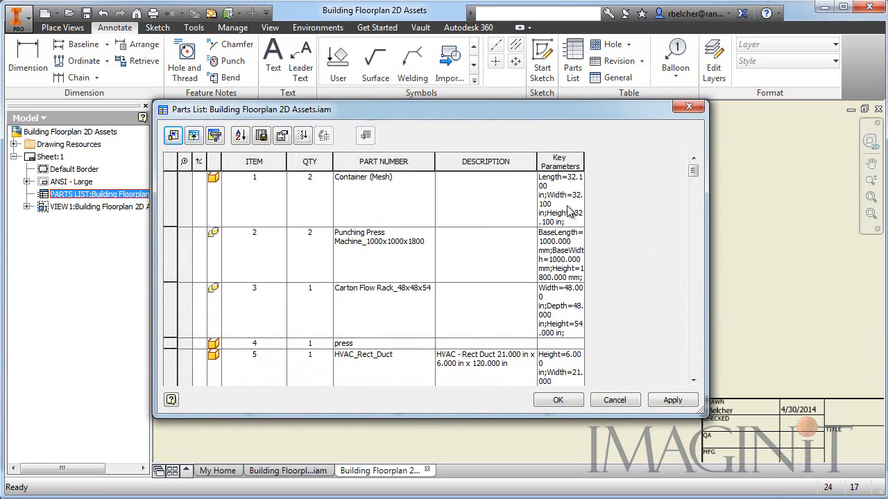
pyautogui.click(557, 401)
# Widen the Key Parameters column of the parts list and shift the table up and to the left on the sheet.
pyautogui.click(551, 254)
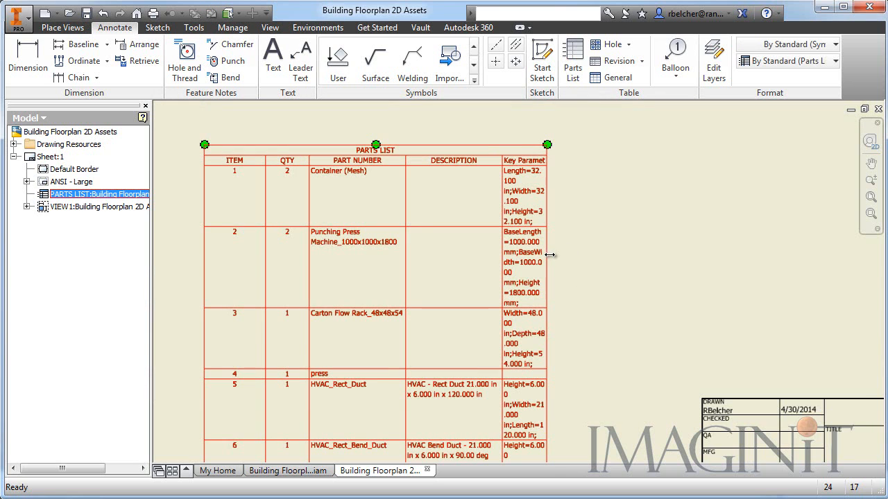
pyautogui.moveTo(556, 255); pyautogui.dragTo(738, 243)
pyautogui.scroll(-2, 596, 230)
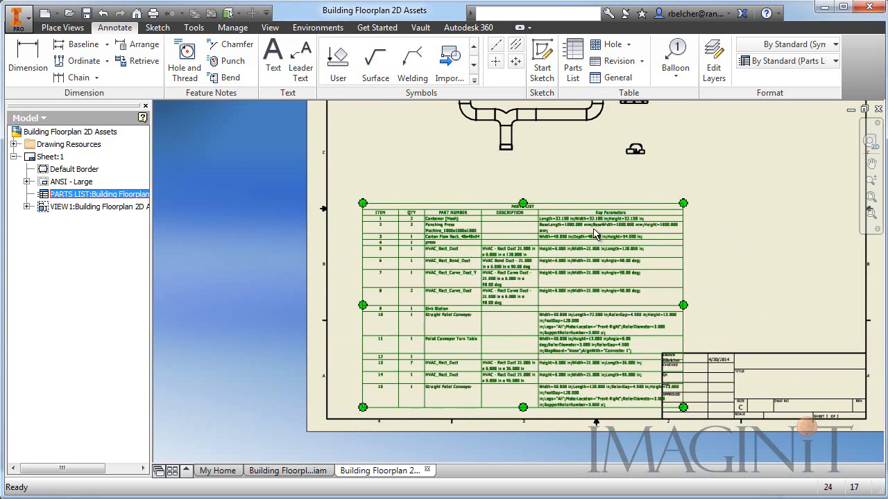
pyautogui.moveTo(593, 229); pyautogui.dragTo(561, 195)
pyautogui.scroll(3, 593, 236)
pyautogui.moveTo(579, 238); pyautogui.dragTo(577, 254, button='middle')
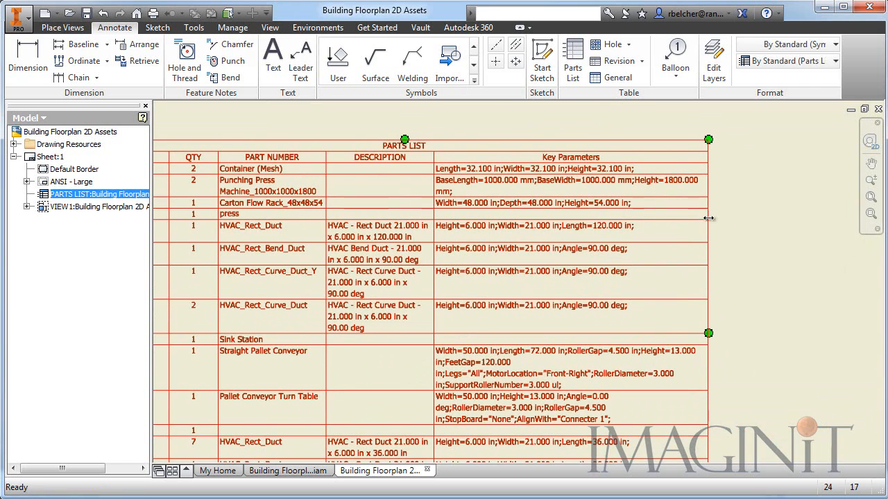
pyautogui.click(789, 188)
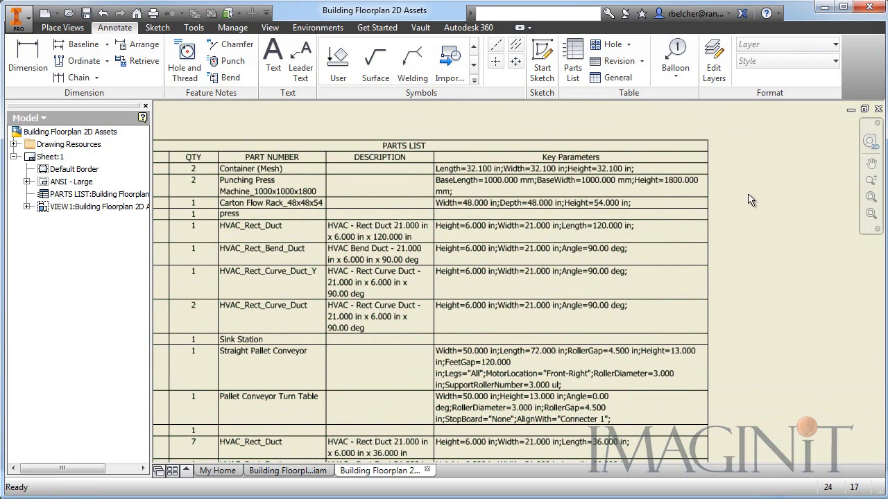
# Attach an item balloon to the longer straight pallet conveyor in the top view, placing it just above the conveyor.
pyautogui.scroll(-2, 758, 247)
pyautogui.moveTo(762, 244)
pyautogui.mouseDown(button='middle')
pyautogui.moveTo(650, 274)
pyautogui.moveTo(661, 310)
pyautogui.mouseUp(button='middle')
pyautogui.scroll(-2, 645, 277)
pyautogui.scroll(3, 646, 298)
pyautogui.scroll(3, 527, 269)
pyautogui.moveTo(505, 260)
pyautogui.mouseDown(button='middle')
pyautogui.moveTo(514, 334)
pyautogui.moveTo(406, 440)
pyautogui.mouseUp(button='middle')
pyautogui.scroll(3, 571, 236)
pyautogui.moveTo(585, 246)
pyautogui.mouseDown(button='middle')
pyautogui.moveTo(601, 256)
pyautogui.moveTo(607, 338)
pyautogui.mouseUp(button='middle')
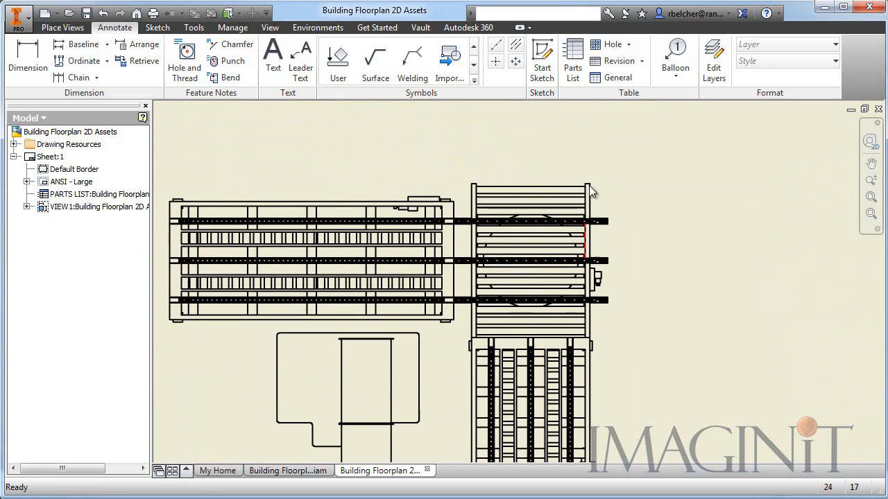
pyautogui.click(676, 59)
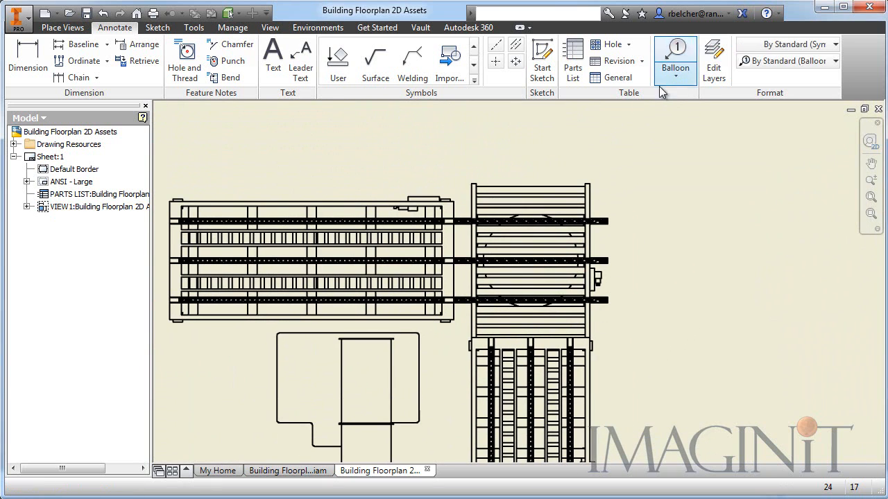
pyautogui.click(367, 201)
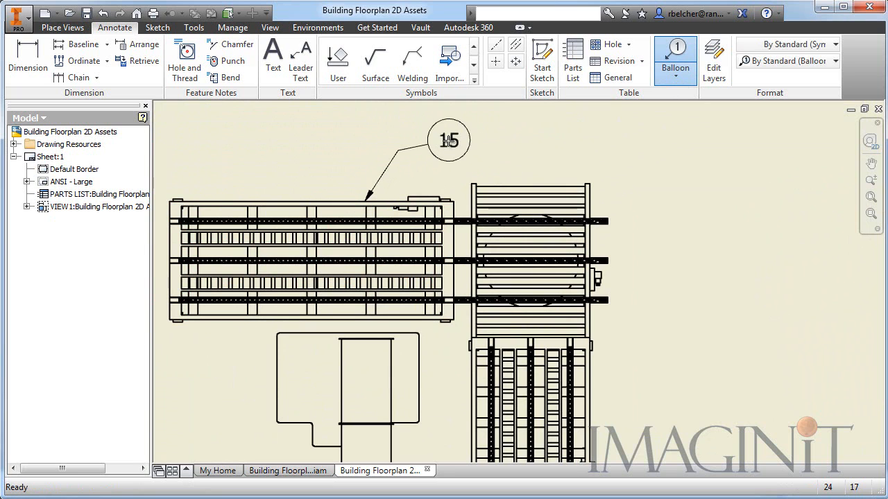
pyautogui.click(448, 140)
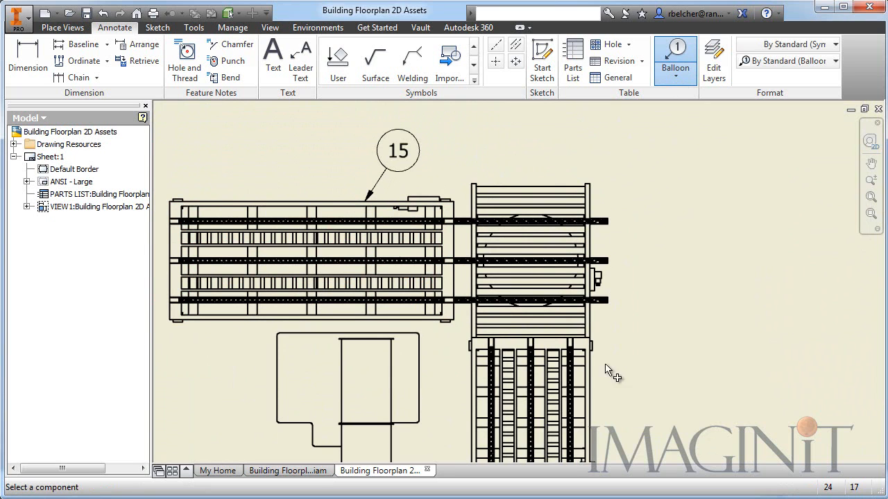
# Attach an item balloon to the shorter straight pallet conveyor, placing it beside the conveyor's right edge, and end ballooning.
pyautogui.scroll(3, 620, 347)
pyautogui.scroll(-1, 596, 350)
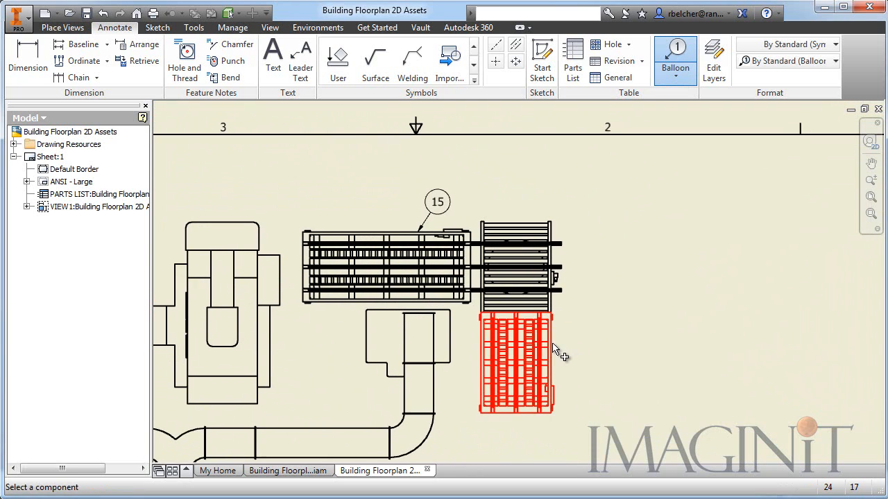
pyautogui.click(552, 345)
pyautogui.click(583, 356)
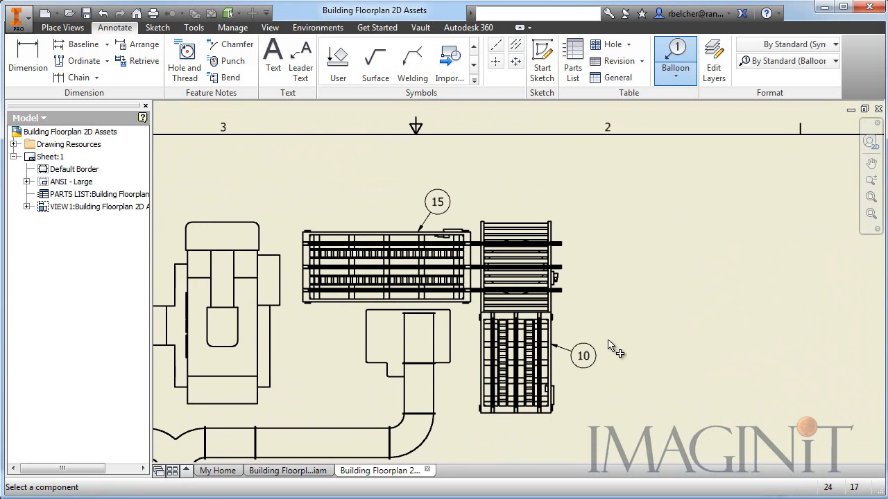
pyautogui.press('Escape')
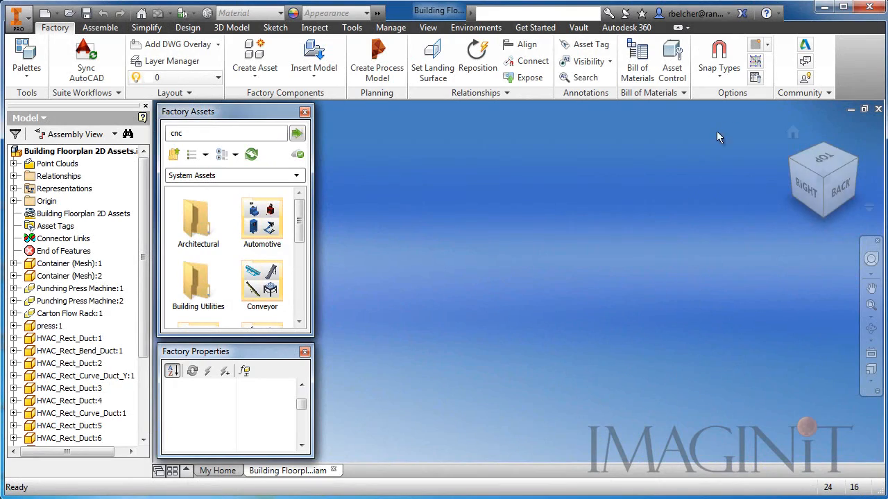
# Review the default layout template path in the Factory Options template settings, and close the options.
pyautogui.click(754, 77)
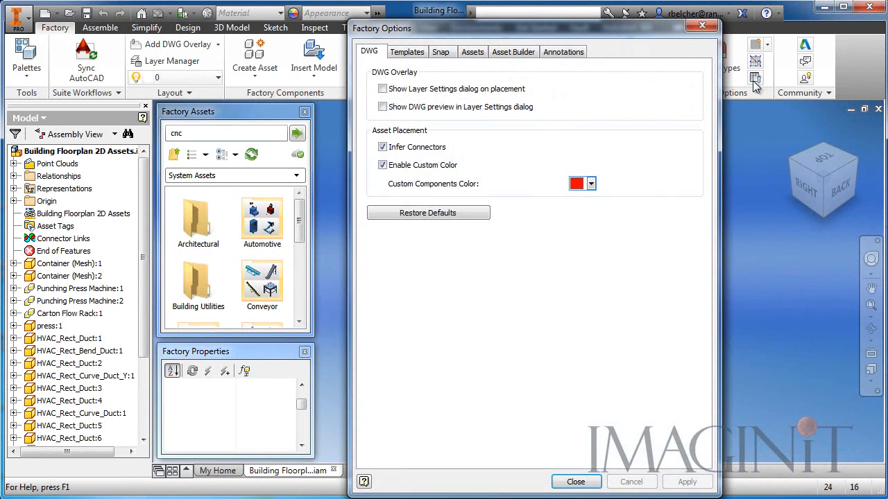
pyautogui.click(404, 50)
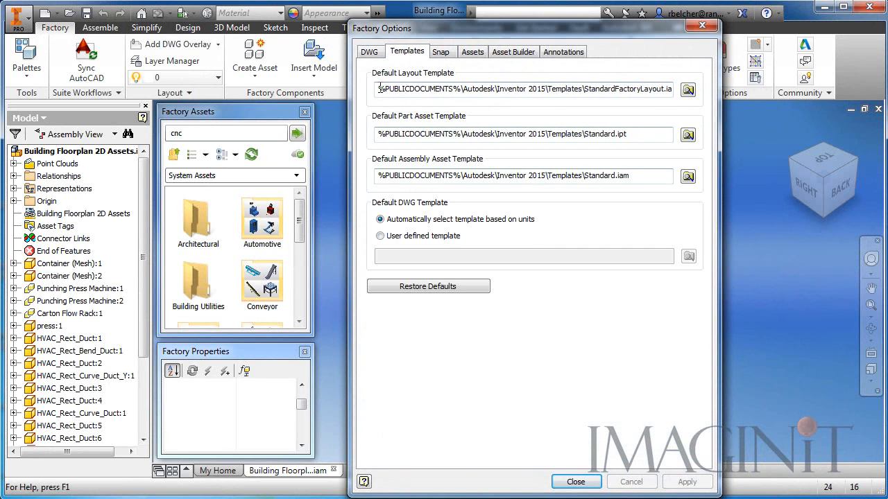
pyautogui.moveTo(379, 89); pyautogui.dragTo(692, 92)
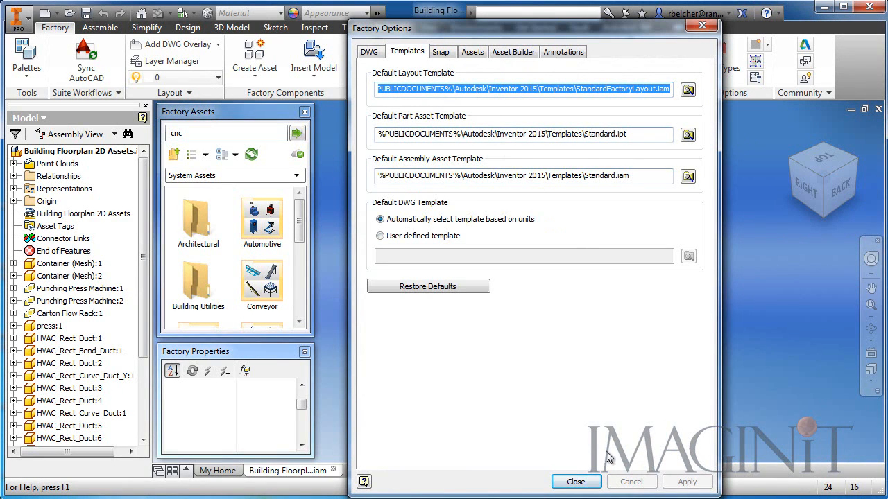
pyautogui.click(578, 481)
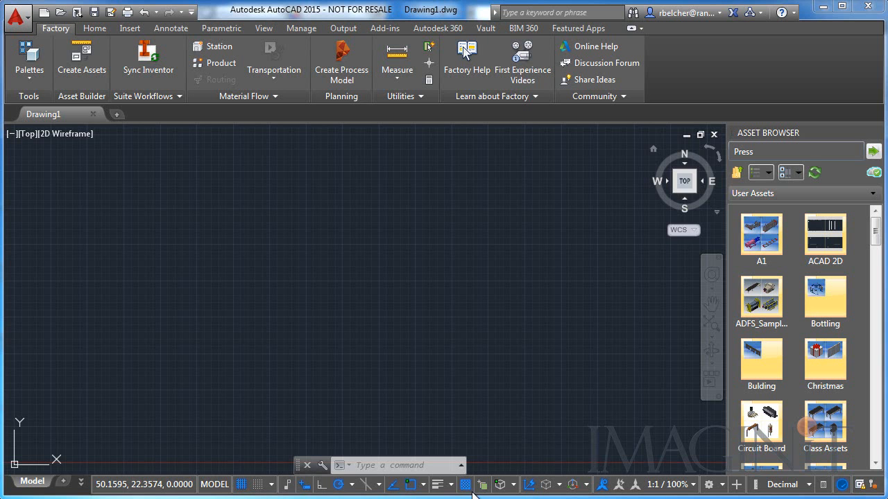
# Switch to AutoCAD and open the Factory Assets options to examine the settings that associate an Inventor project's libraries.
pyautogui.rightClick(305, 201)
pyautogui.click(345, 450)
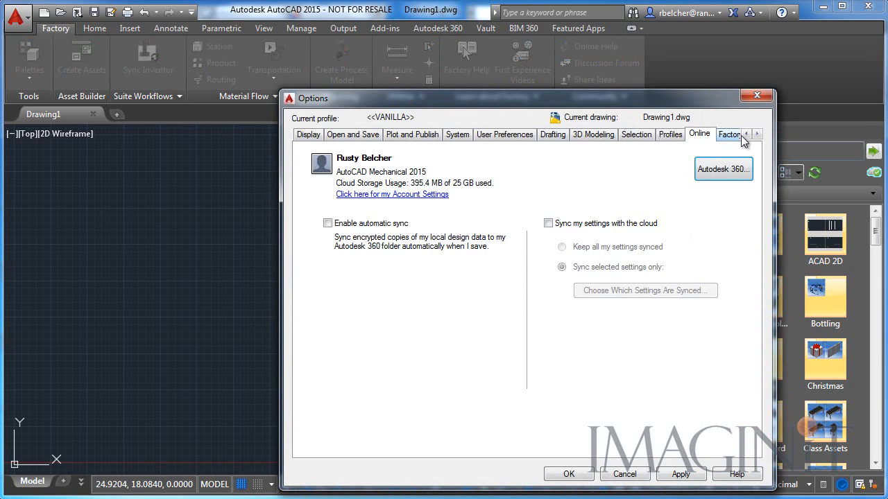
pyautogui.click(757, 134)
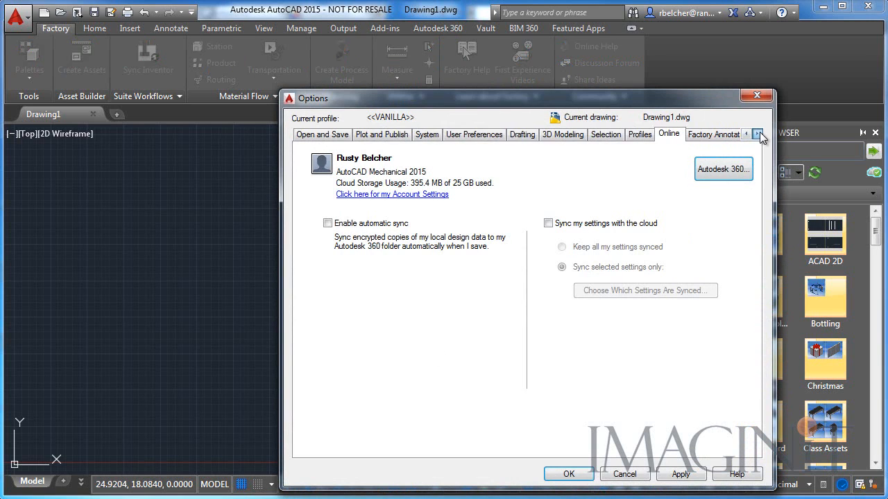
pyautogui.click(757, 134)
pyautogui.click(756, 134)
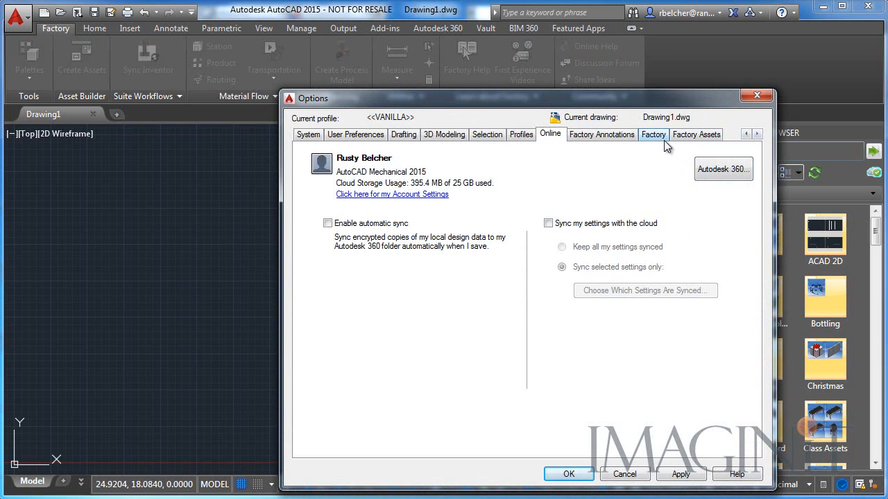
pyautogui.click(697, 134)
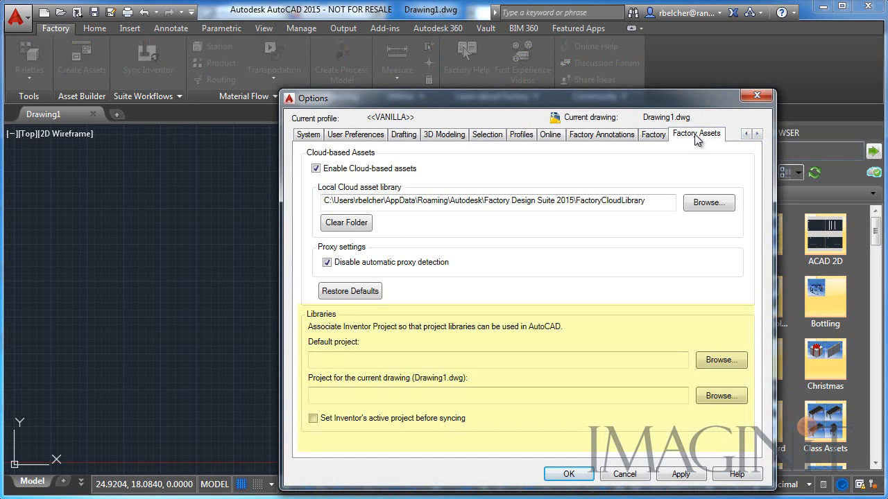